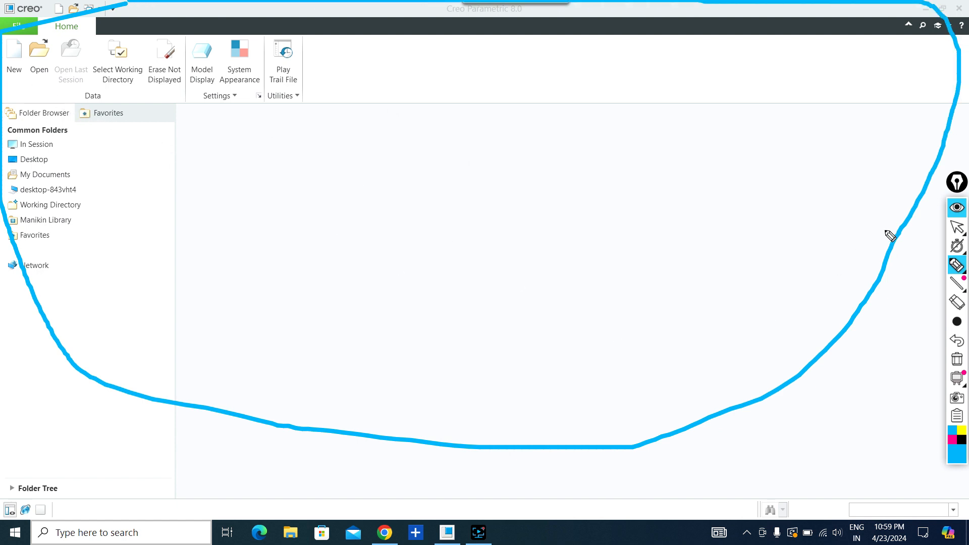
pyautogui.click(956, 209)
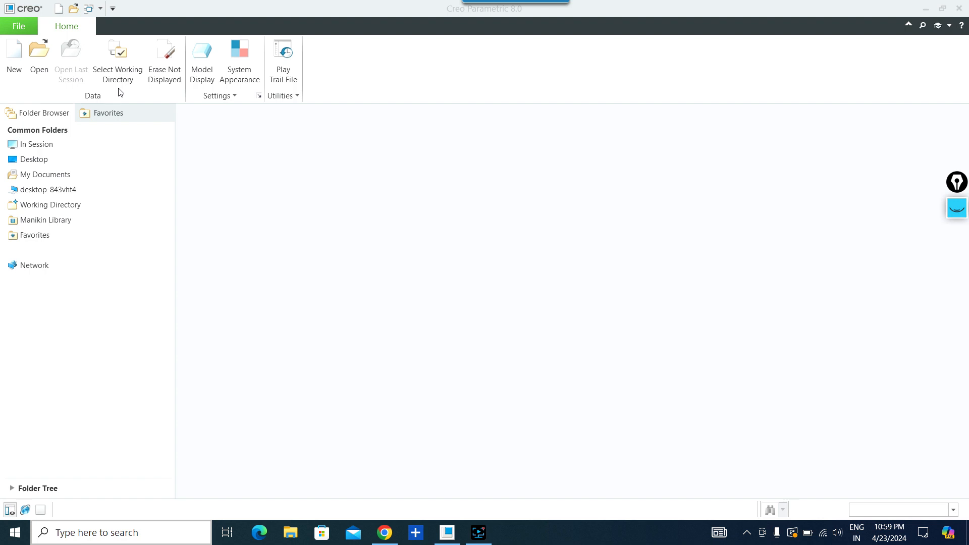
pyautogui.click(215, 206)
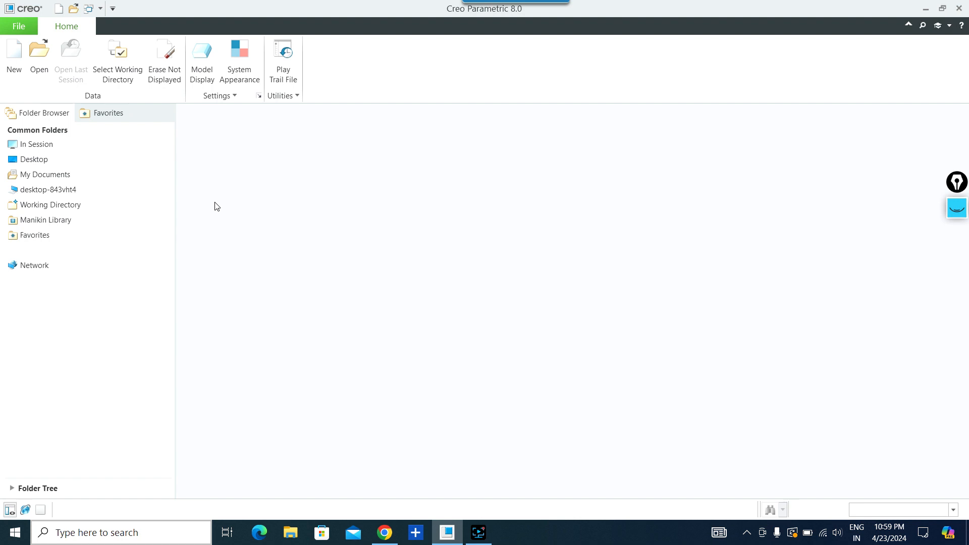
# Step: Examine the file types, sub-types, naming and default template options offered for a new file, including the Sketch type
pyautogui.hotkey('ctrl', 'n')
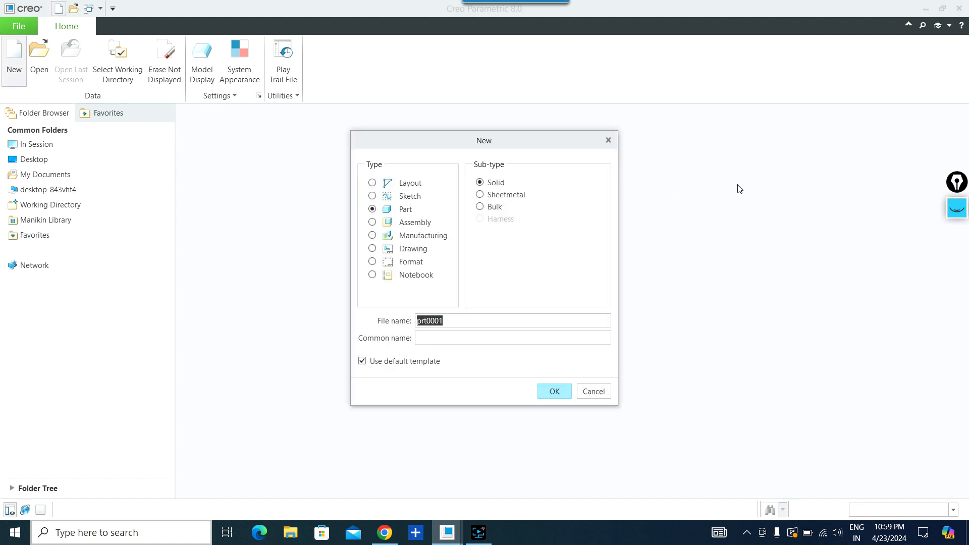
pyautogui.click(954, 211)
pyautogui.click(957, 265)
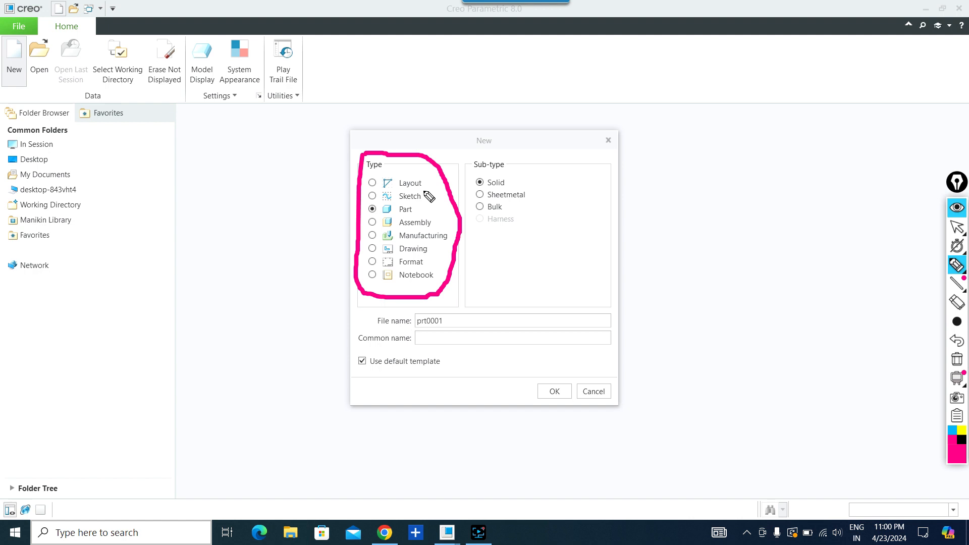
pyautogui.moveTo(425, 189); pyautogui.dragTo(469, 158)
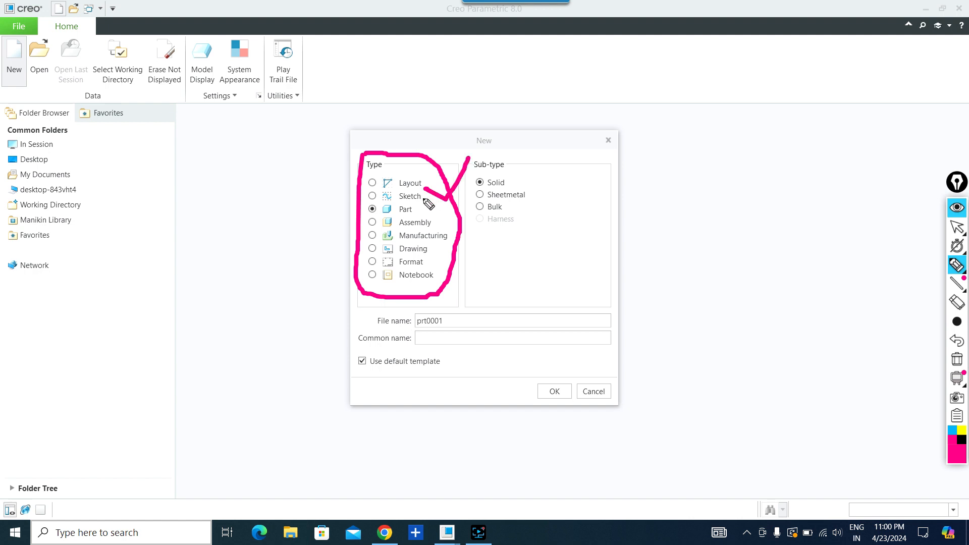
pyautogui.moveTo(422, 198)
pyautogui.mouseDown()
pyautogui.moveTo(447, 204)
pyautogui.moveTo(437, 211)
pyautogui.moveTo(476, 239)
pyautogui.moveTo(456, 252)
pyautogui.moveTo(474, 278)
pyautogui.mouseUp()
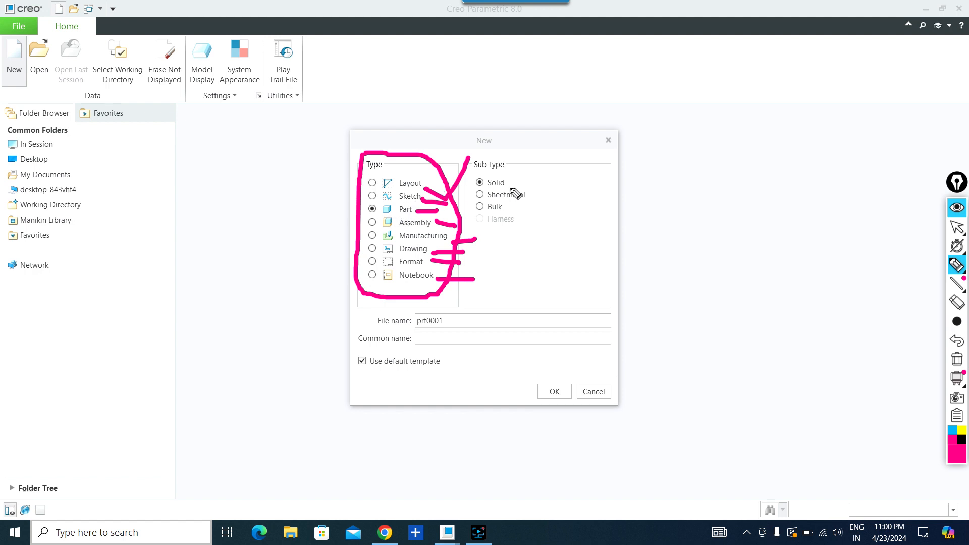
pyautogui.moveTo(508, 183)
pyautogui.mouseDown()
pyautogui.moveTo(537, 169)
pyautogui.moveTo(559, 187)
pyautogui.mouseUp()
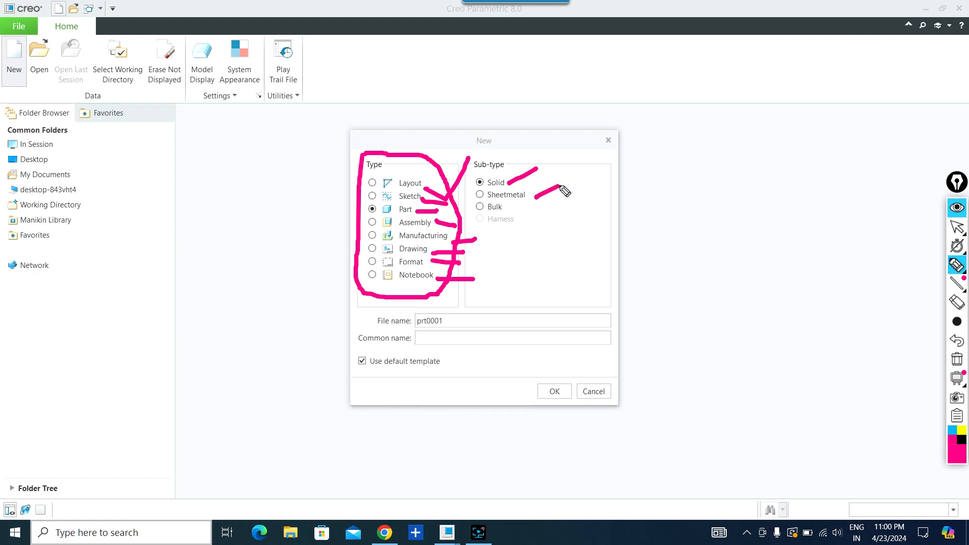
pyautogui.moveTo(515, 213)
pyautogui.mouseDown()
pyautogui.moveTo(544, 204)
pyautogui.moveTo(554, 216)
pyautogui.mouseUp()
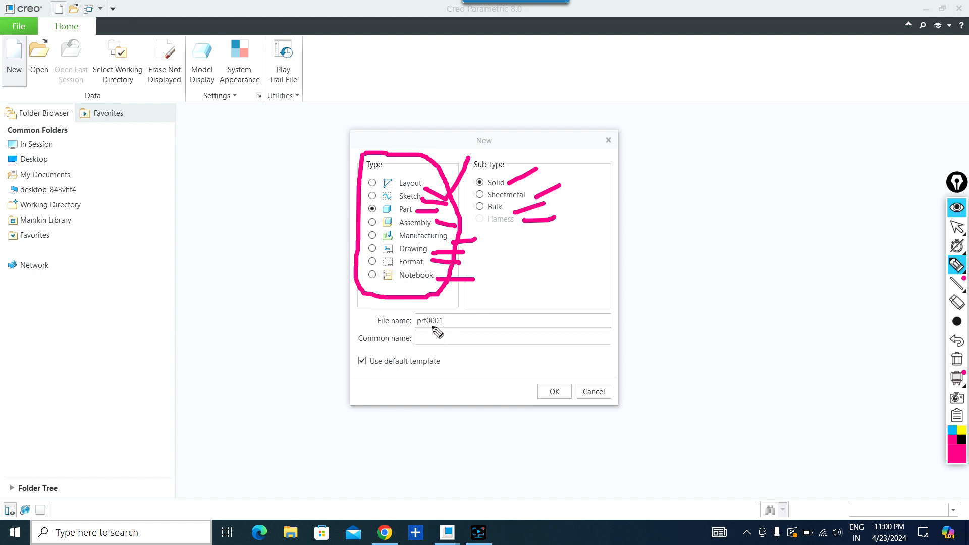
pyautogui.moveTo(406, 327); pyautogui.dragTo(450, 328)
pyautogui.moveTo(363, 353)
pyautogui.mouseDown()
pyautogui.moveTo(356, 379)
pyautogui.moveTo(444, 383)
pyautogui.moveTo(432, 348)
pyautogui.moveTo(374, 352)
pyautogui.mouseUp()
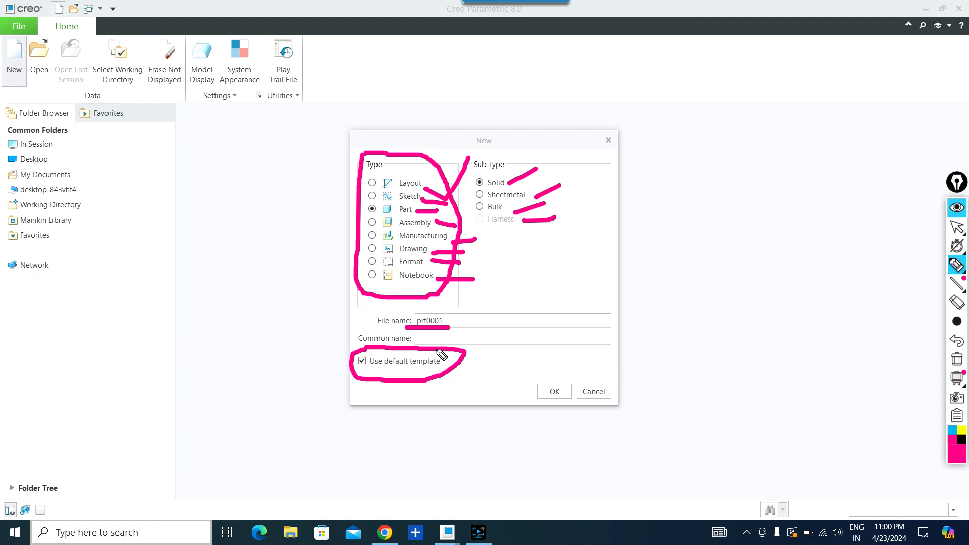
pyautogui.moveTo(587, 134); pyautogui.dragTo(333, 178)
pyautogui.moveTo(324, 228)
pyautogui.mouseDown()
pyautogui.moveTo(606, 410)
pyautogui.moveTo(474, 97)
pyautogui.moveTo(465, 100)
pyautogui.mouseUp()
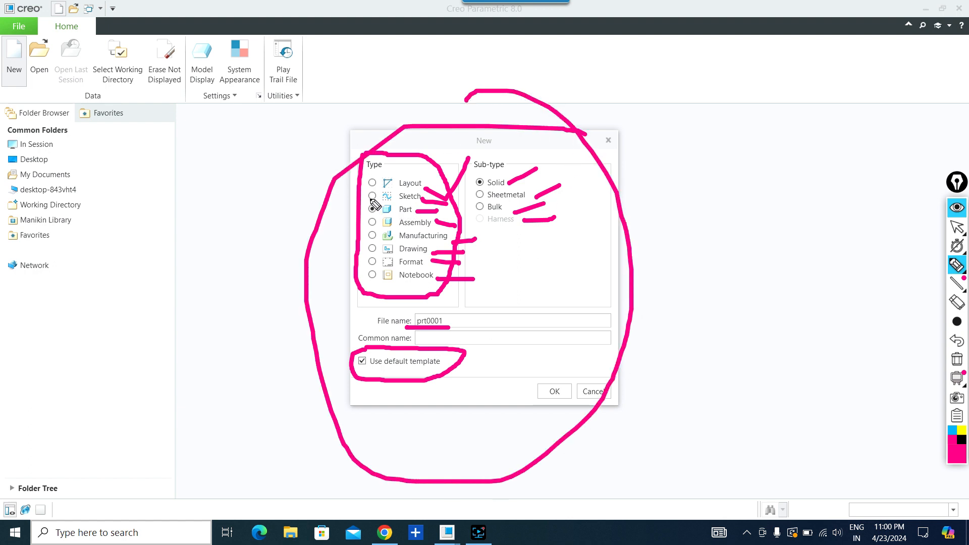
pyautogui.moveTo(265, 195)
pyautogui.mouseDown()
pyautogui.moveTo(369, 197)
pyautogui.moveTo(347, 209)
pyautogui.mouseUp()
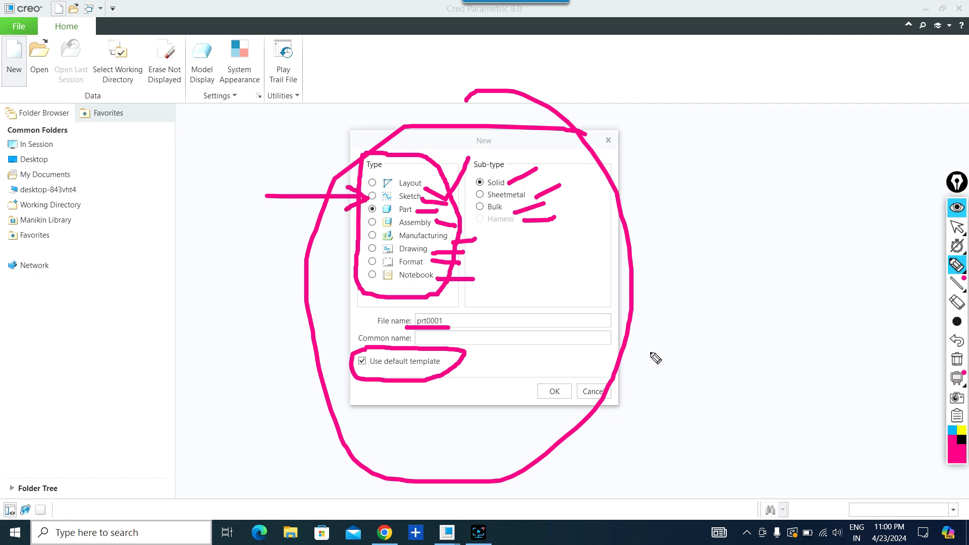
pyautogui.click(960, 439)
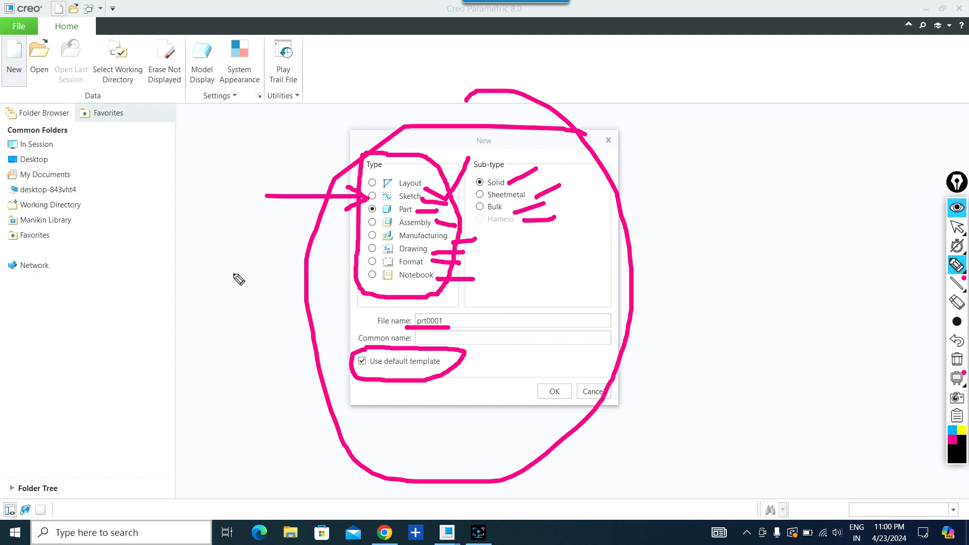
pyautogui.moveTo(232, 274)
pyautogui.mouseDown()
pyautogui.moveTo(375, 201)
pyautogui.moveTo(351, 246)
pyautogui.mouseUp()
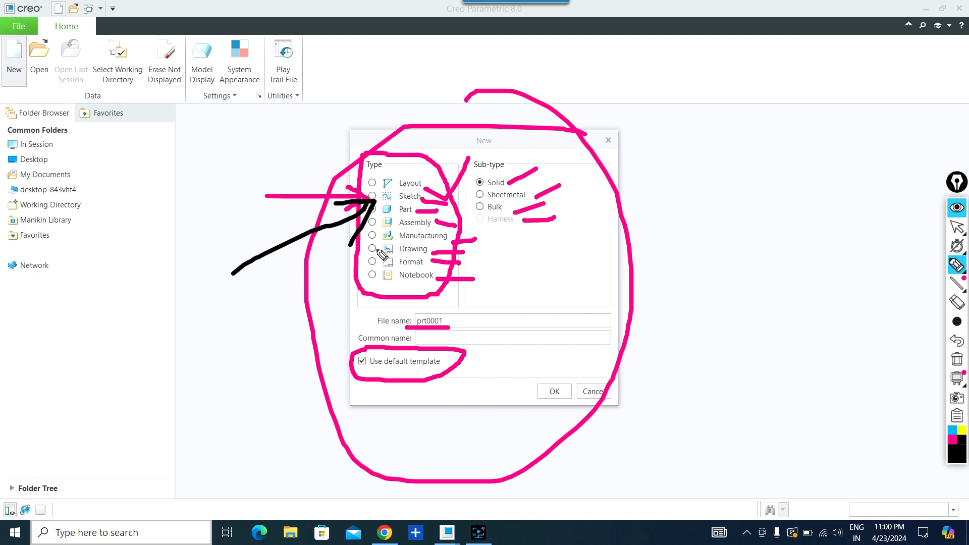
pyautogui.click(957, 207)
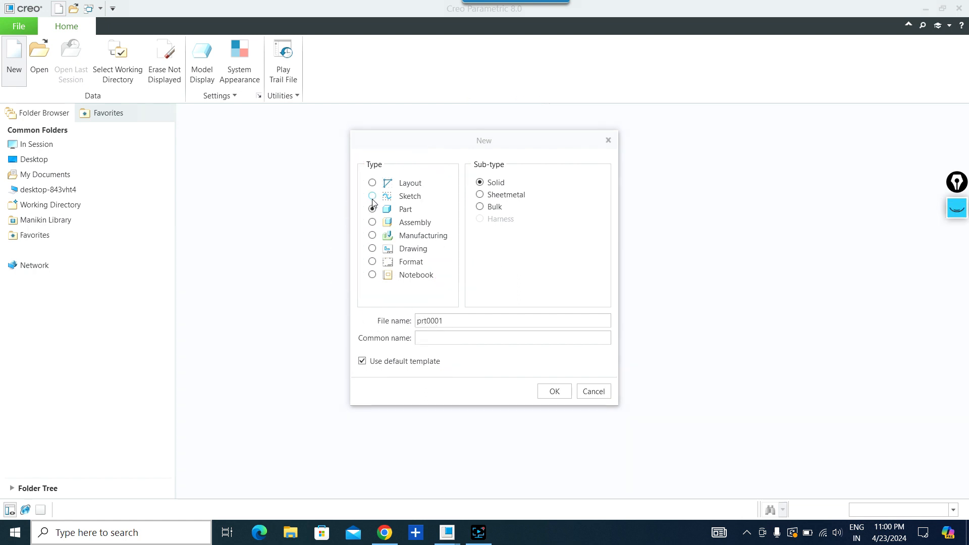
pyautogui.click(372, 196)
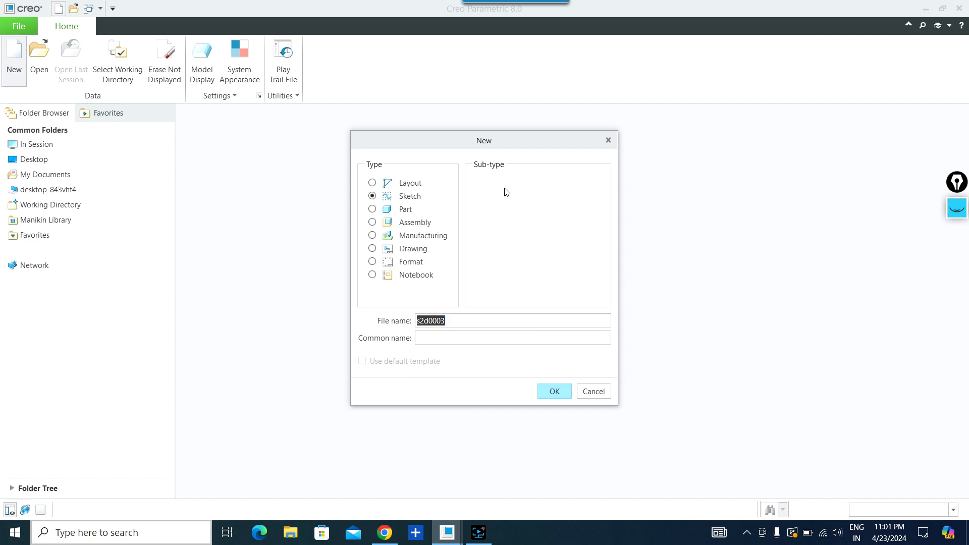
pyautogui.click(597, 395)
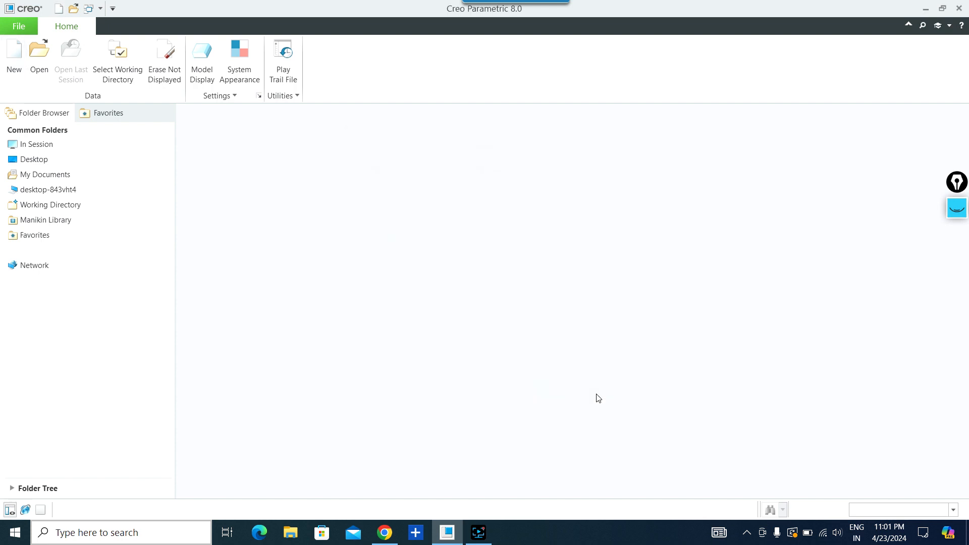
# Step: Set the working directory to the CREO folder inside CAD PRACTICE on the D: drive
pyautogui.click(129, 60)
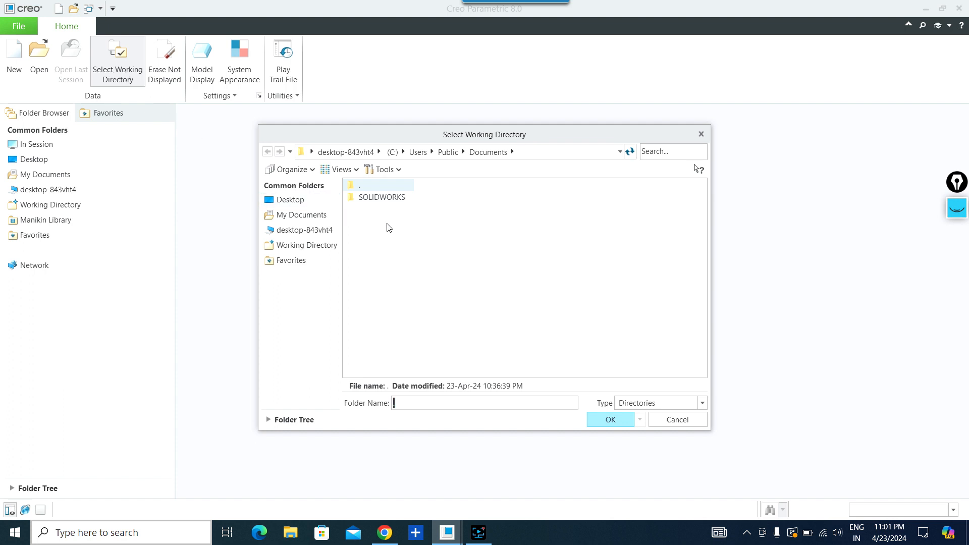
pyautogui.click(303, 231)
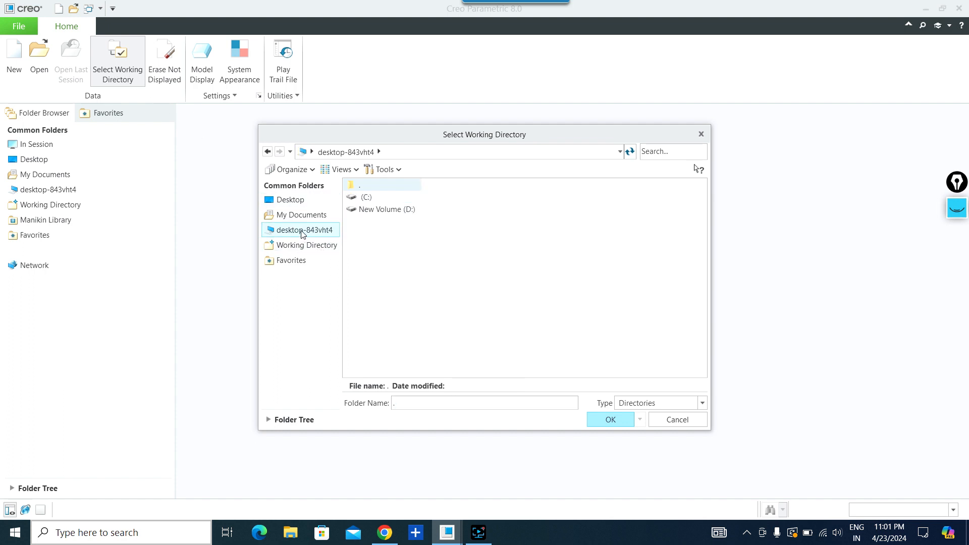
pyautogui.doubleClick(393, 211)
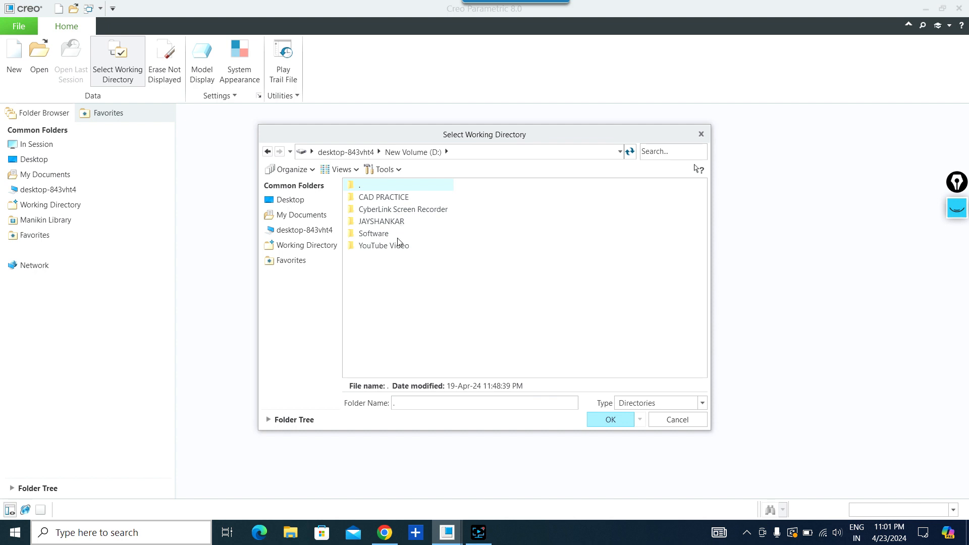
pyautogui.doubleClick(386, 198)
pyautogui.doubleClick(374, 198)
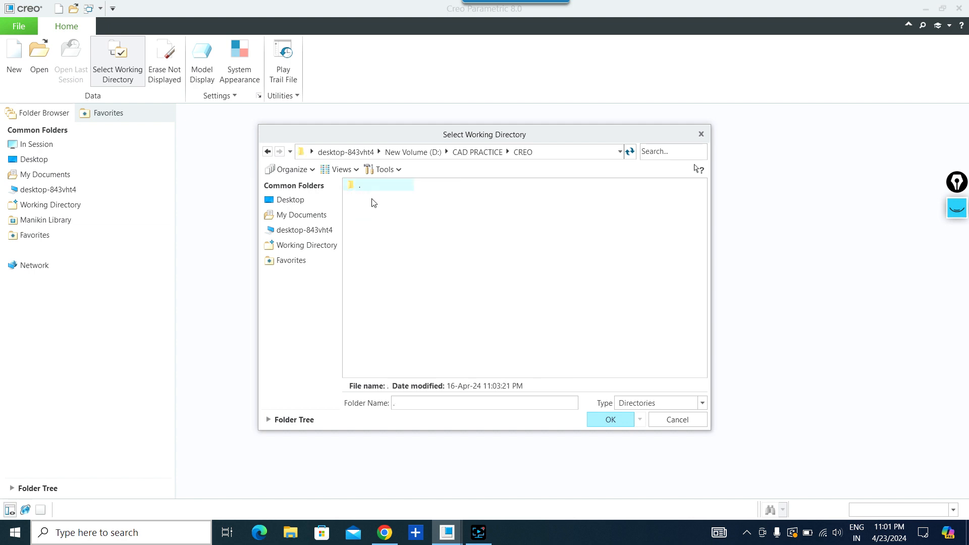
pyautogui.click(608, 419)
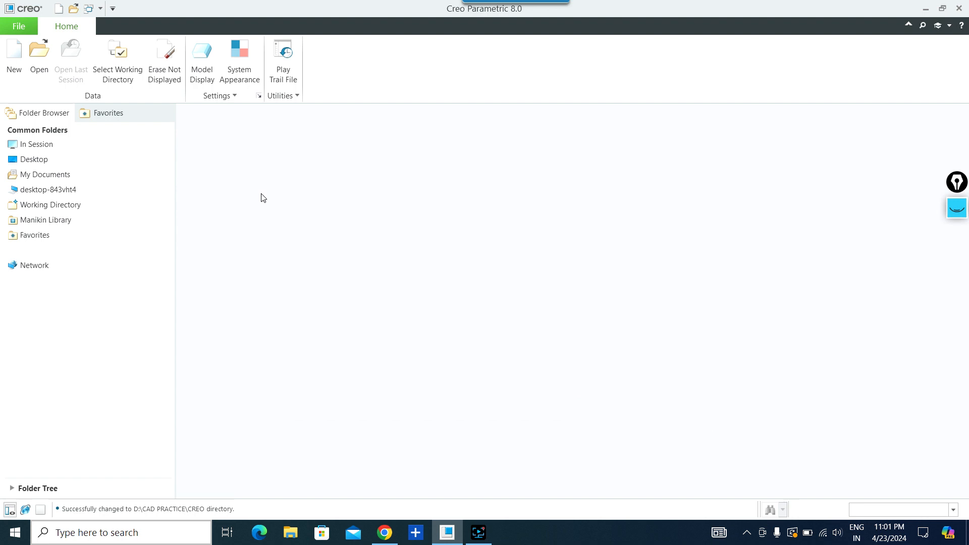
# Step: Create a new Sketch file named CAD_PRC_LEC_01
pyautogui.hotkey('ctrl', 'n')
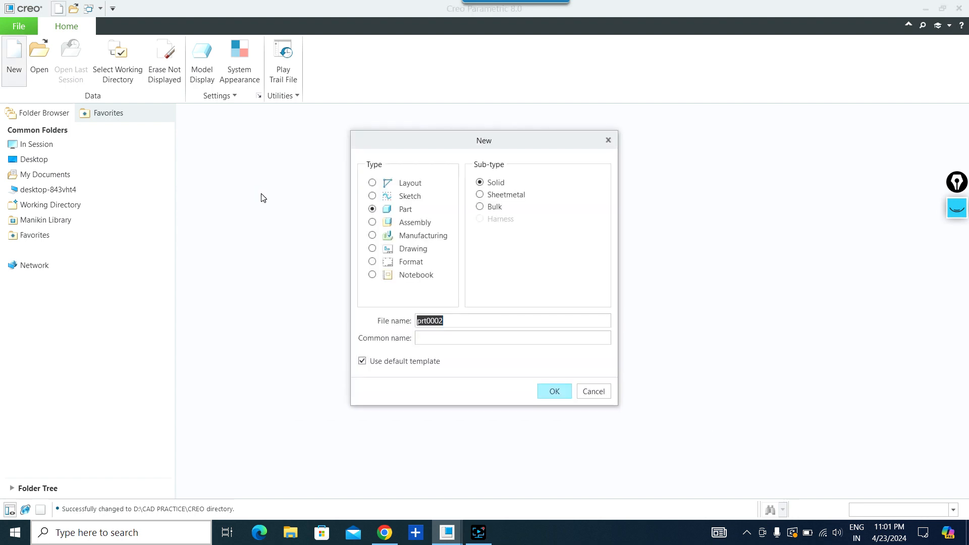
pyautogui.click(378, 196)
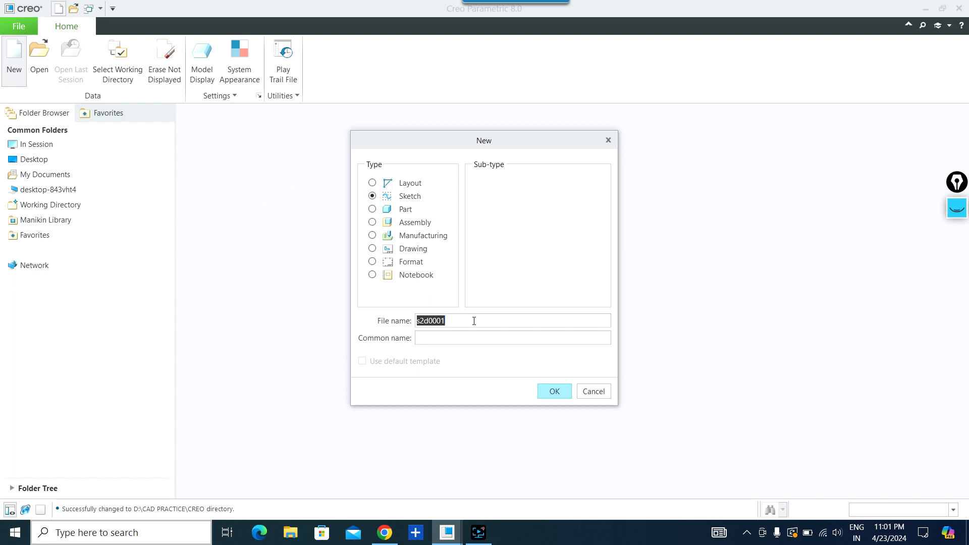
pyautogui.moveTo(474, 321); pyautogui.dragTo(409, 321)
pyautogui.write('c')
pyautogui.press('BackSpace')
pyautogui.press('BackSpace')
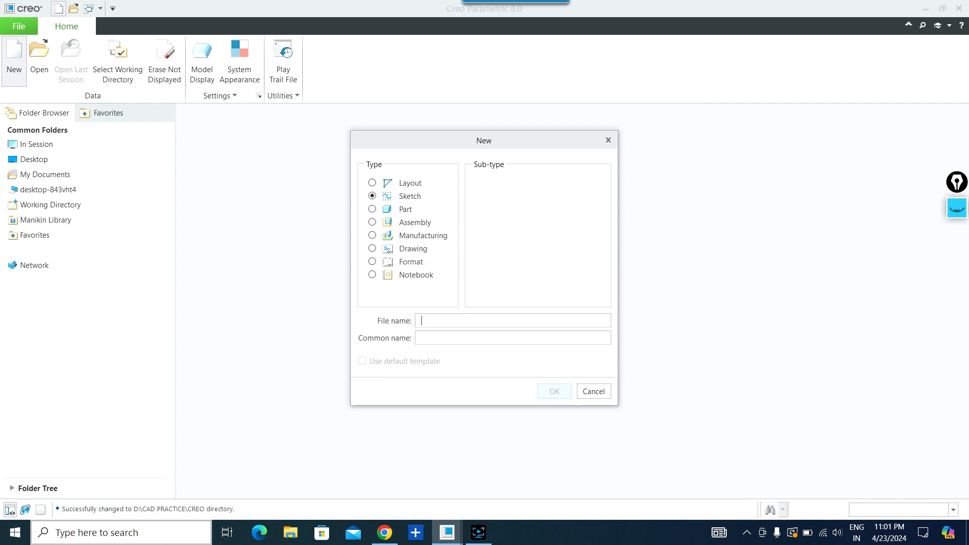
pyautogui.write('CAD_PRC_LEC_01')
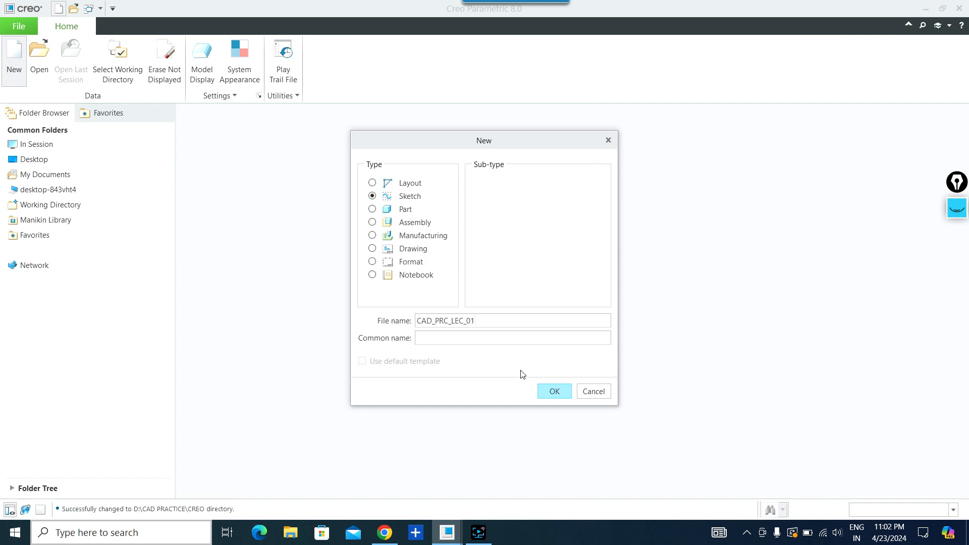
pyautogui.click(541, 390)
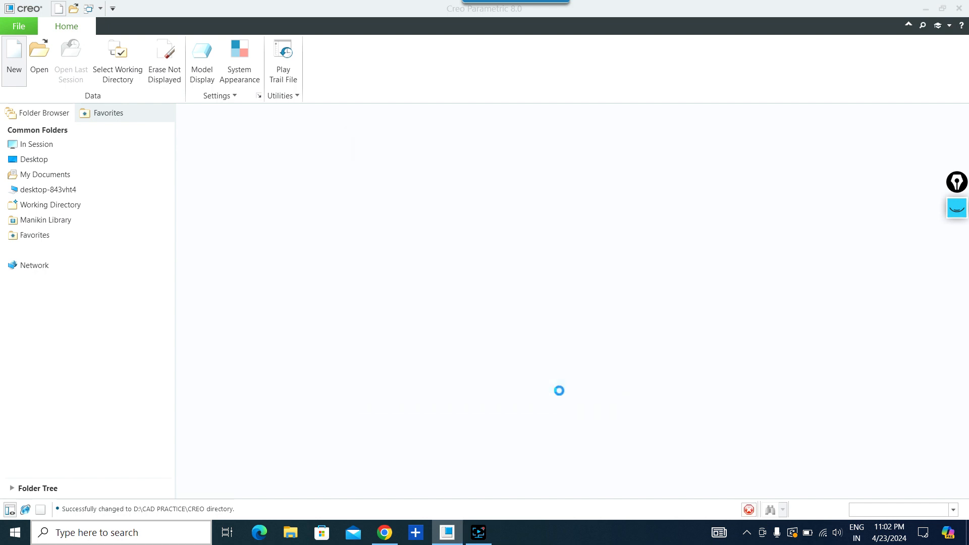
# Step: Examine the sketching, analysis, tools and view command groups available in the sketch environment
pyautogui.click(962, 432)
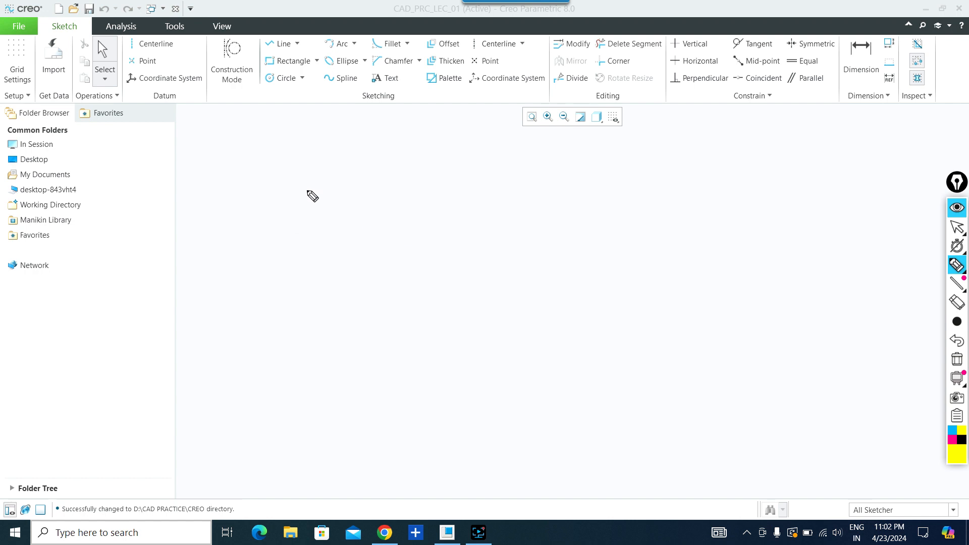
pyautogui.moveTo(119, 13); pyautogui.dragTo(92, 17)
pyautogui.moveTo(26, 20)
pyautogui.mouseDown()
pyautogui.moveTo(9, 78)
pyautogui.moveTo(472, 123)
pyautogui.moveTo(966, 114)
pyautogui.moveTo(927, 46)
pyautogui.moveTo(130, 21)
pyautogui.mouseUp()
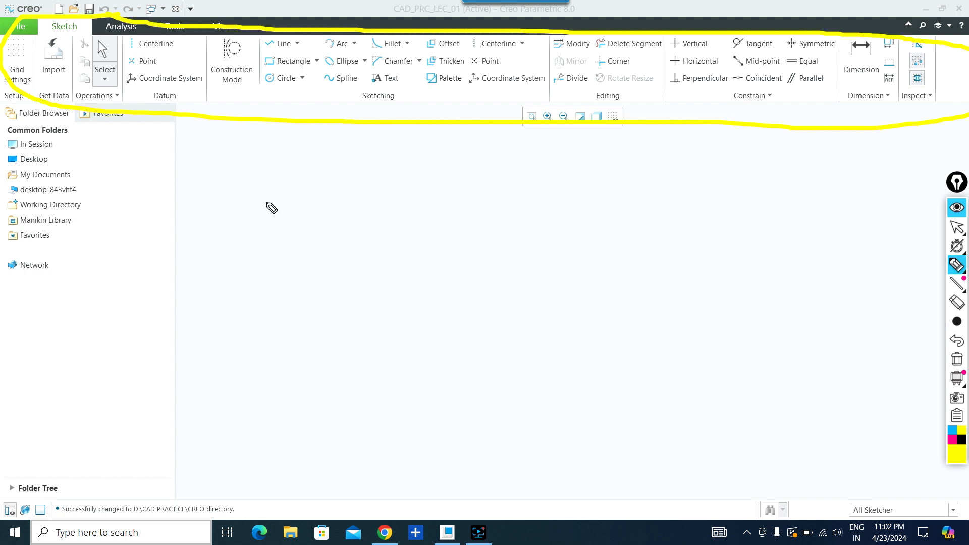
pyautogui.click(957, 359)
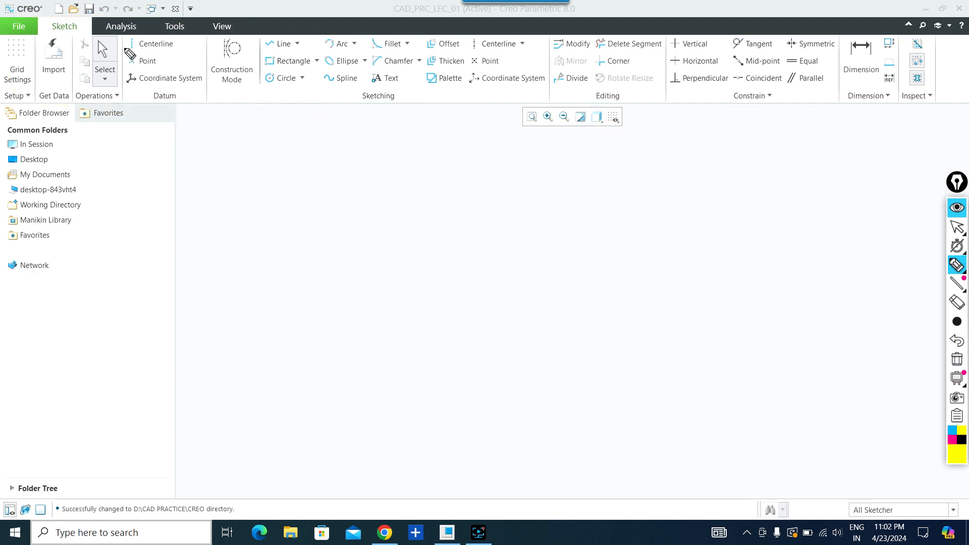
pyautogui.moveTo(76, 23)
pyautogui.mouseDown()
pyautogui.moveTo(41, 37)
pyautogui.moveTo(78, 28)
pyautogui.moveTo(122, 38)
pyautogui.moveTo(126, 21)
pyautogui.moveTo(158, 39)
pyautogui.moveTo(184, 20)
pyautogui.moveTo(220, 42)
pyautogui.moveTo(227, 19)
pyautogui.mouseUp()
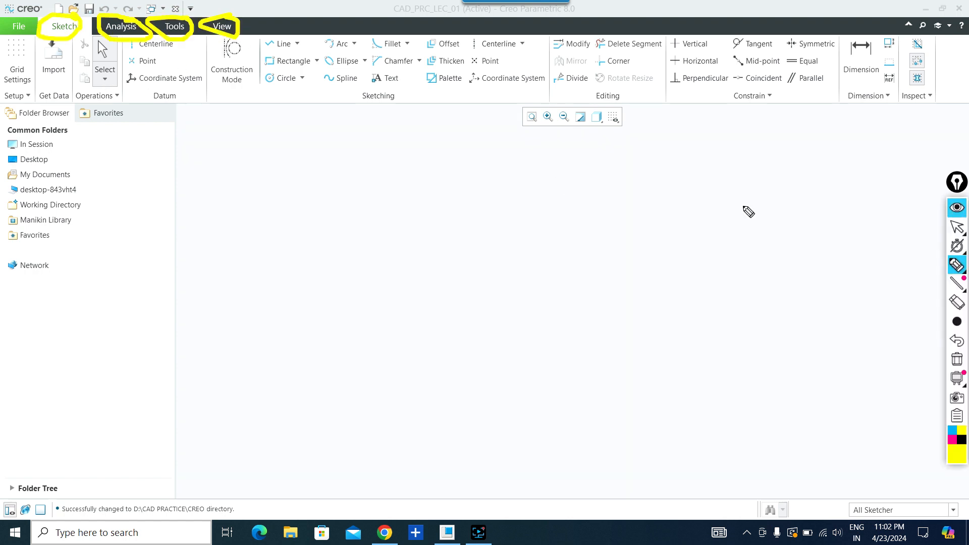
pyautogui.click(955, 207)
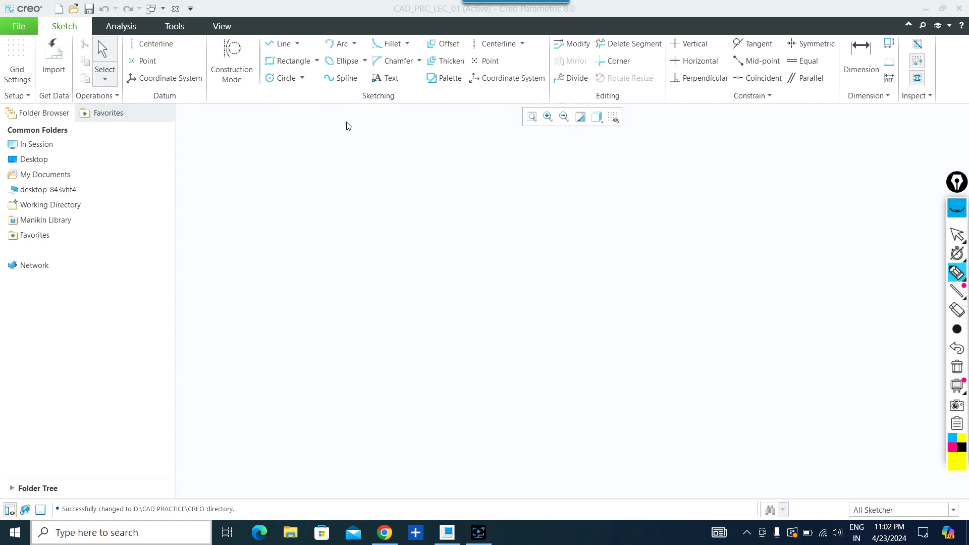
pyautogui.click(123, 28)
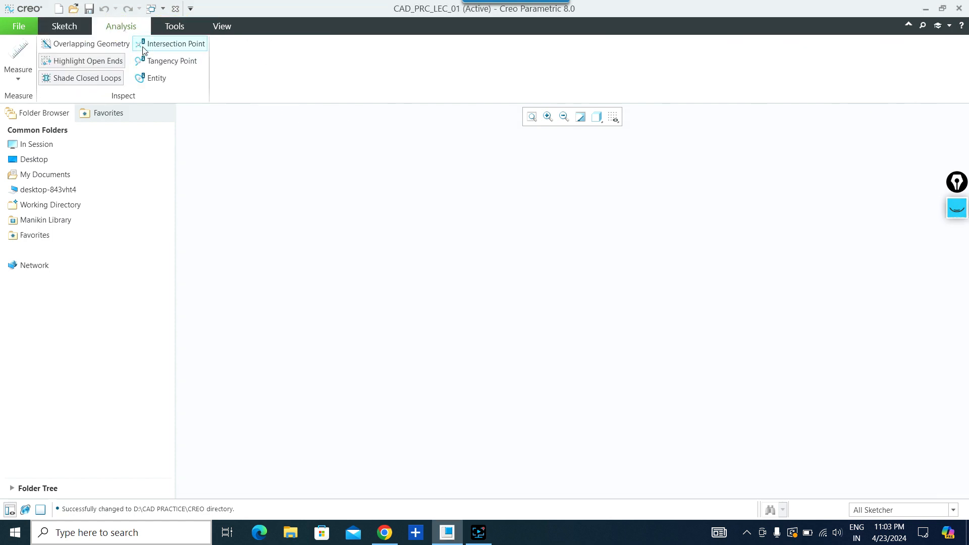
pyautogui.click(175, 26)
pyautogui.click(223, 28)
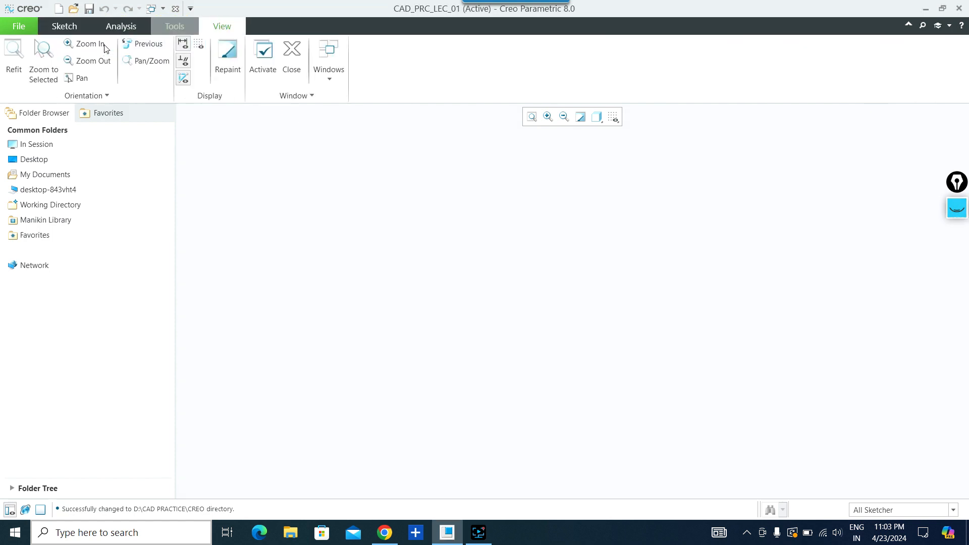
pyautogui.click(65, 28)
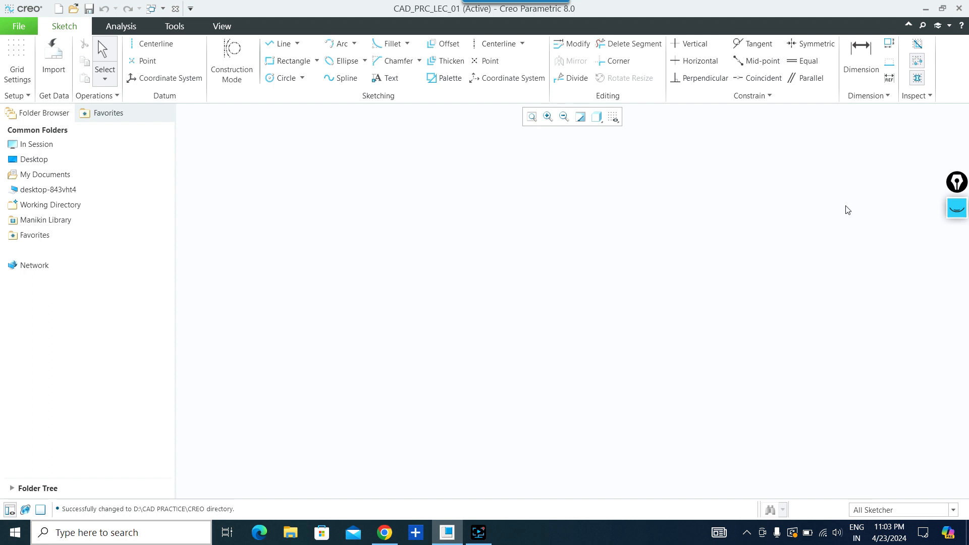
pyautogui.click(957, 214)
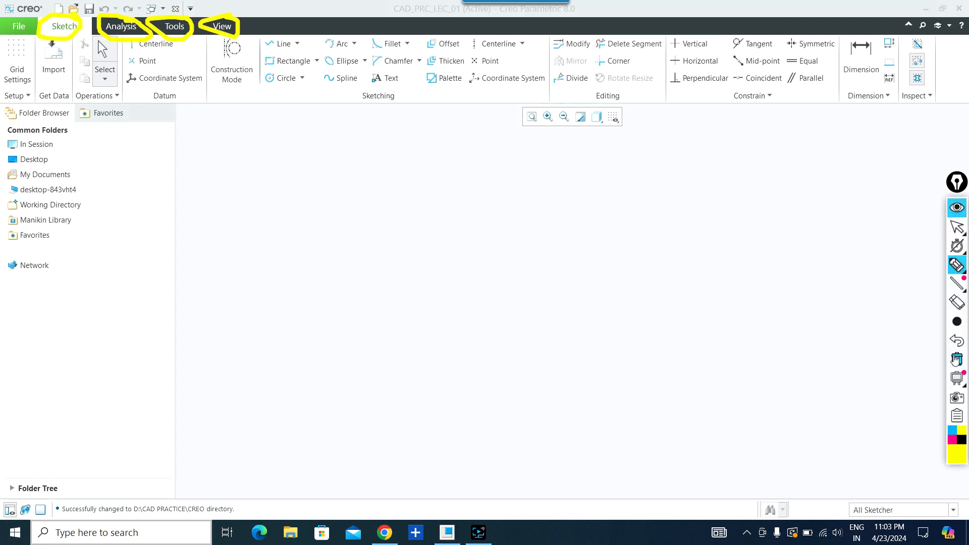
# Step: Examine the grid settings, import, selection, datum, construction mode and line, rectangle and circle commands available for sketching
pyautogui.click(957, 359)
pyautogui.click(953, 439)
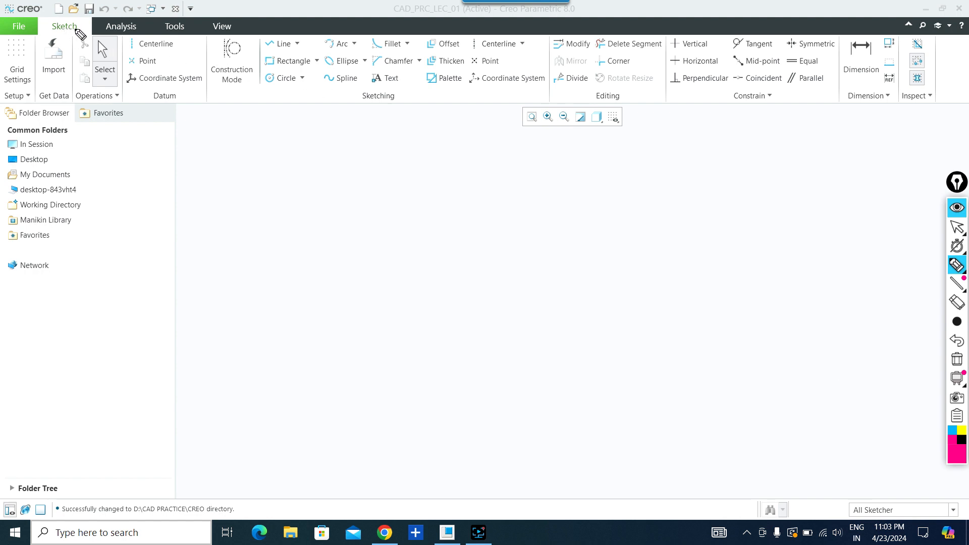
pyautogui.moveTo(15, 39)
pyautogui.mouseDown()
pyautogui.moveTo(4, 60)
pyautogui.moveTo(35, 23)
pyautogui.moveTo(17, 30)
pyautogui.moveTo(29, 62)
pyautogui.moveTo(63, 48)
pyautogui.moveTo(56, 44)
pyautogui.mouseUp()
pyautogui.moveTo(89, 81); pyautogui.dragTo(112, 75)
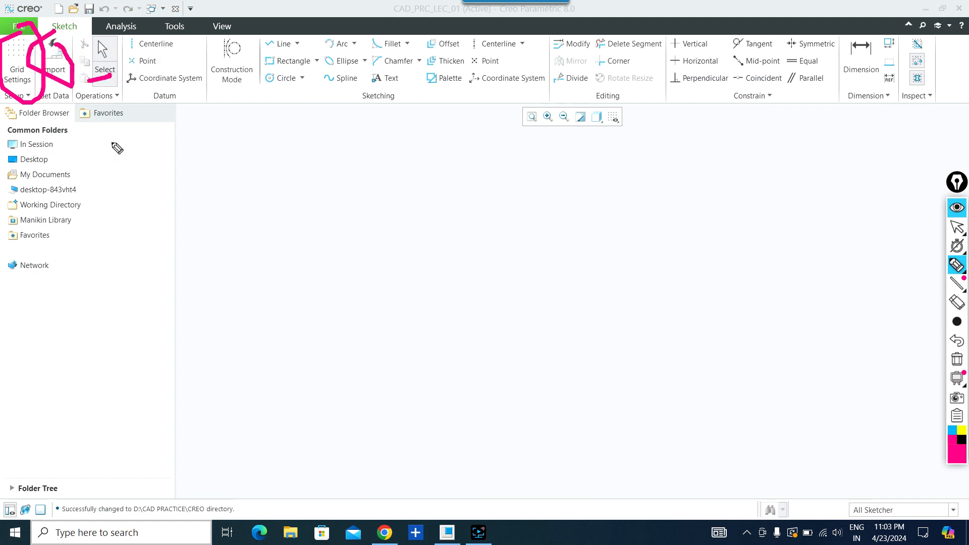
pyautogui.click(957, 359)
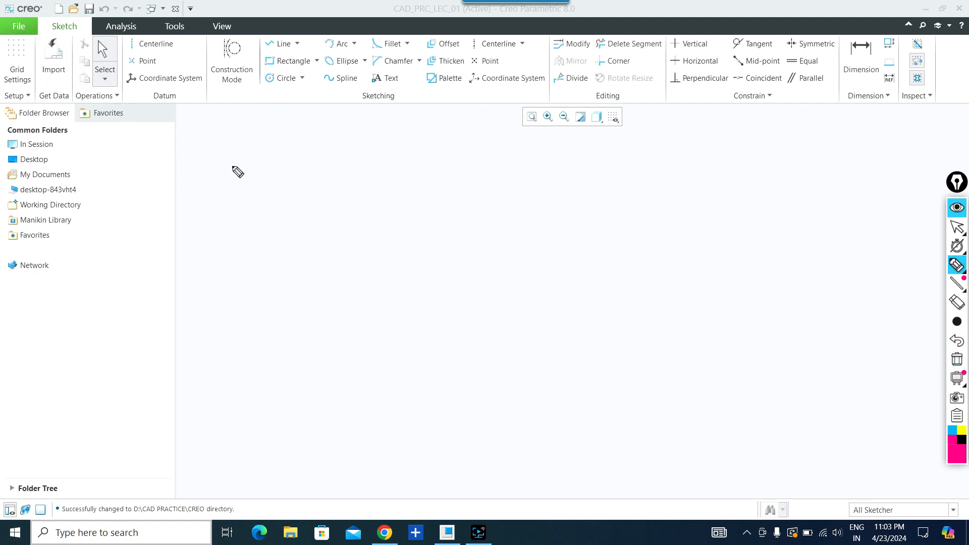
pyautogui.moveTo(233, 166)
pyautogui.mouseDown()
pyautogui.moveTo(180, 49)
pyautogui.moveTo(173, 66)
pyautogui.moveTo(205, 63)
pyautogui.mouseUp()
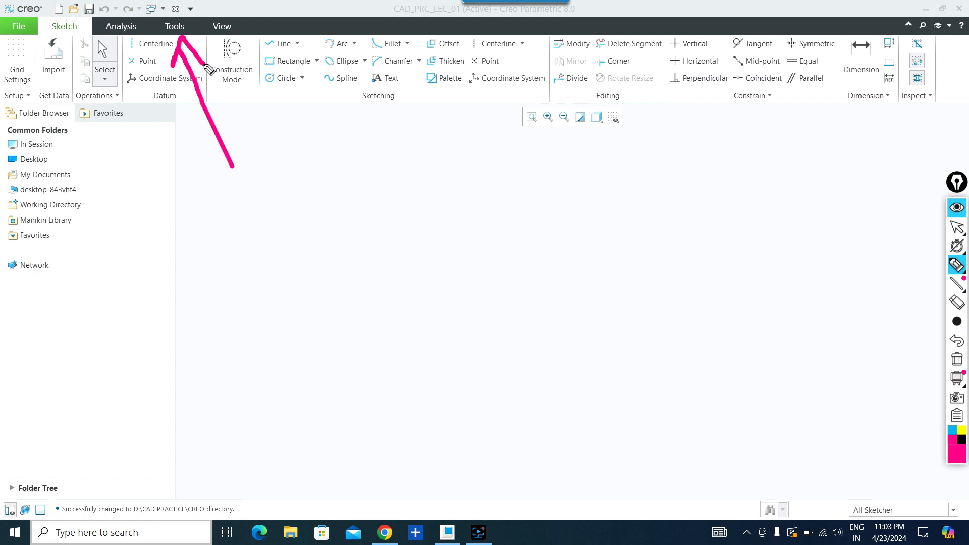
pyautogui.moveTo(205, 171); pyautogui.dragTo(158, 67)
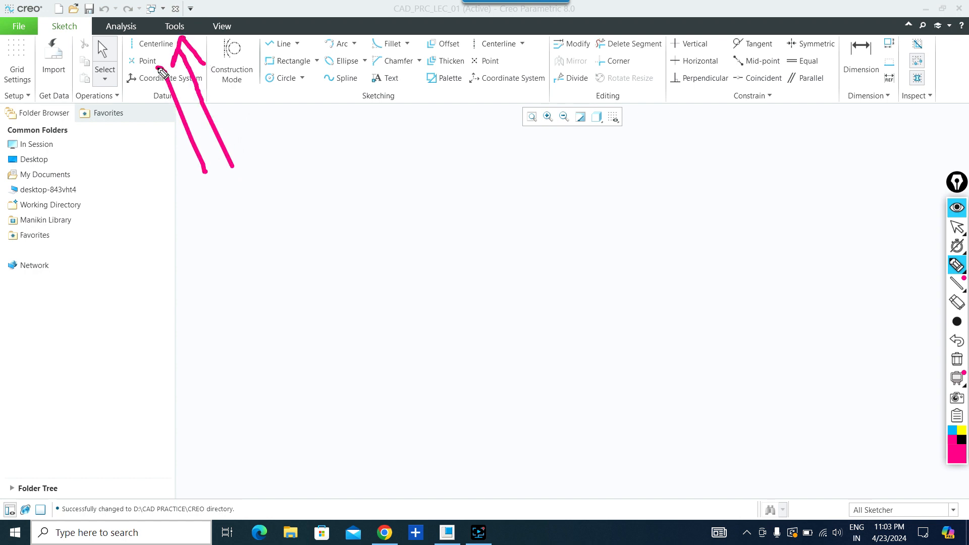
pyautogui.moveTo(143, 221); pyautogui.dragTo(146, 91)
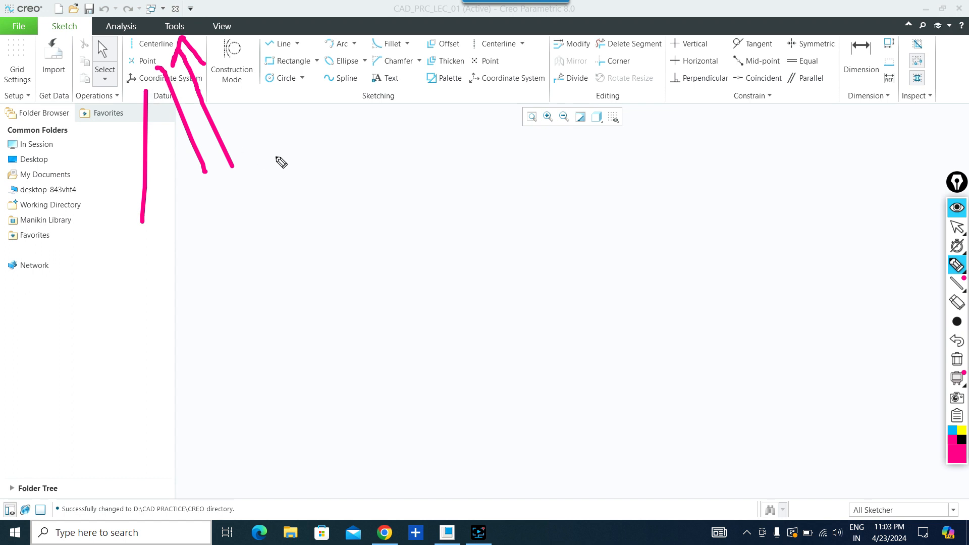
pyautogui.moveTo(276, 157); pyautogui.dragTo(248, 80)
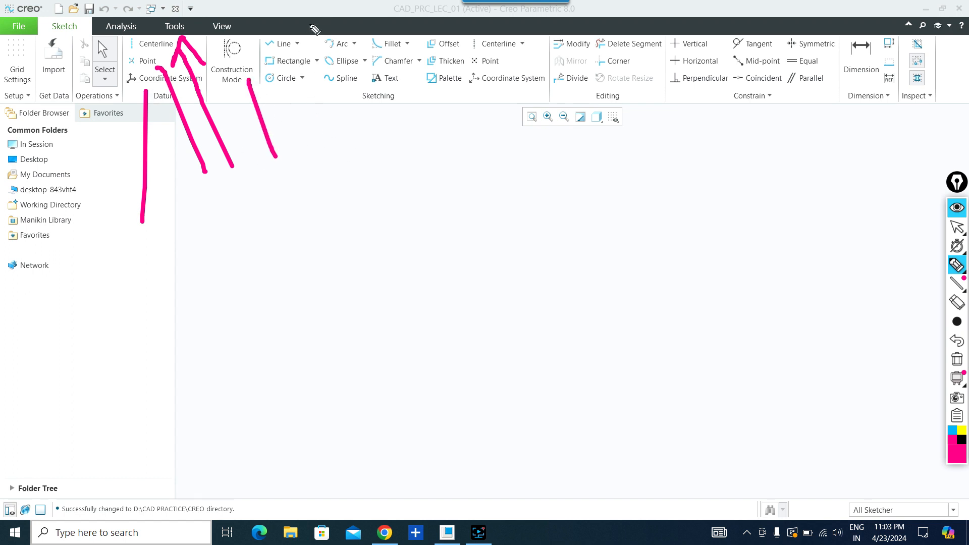
pyautogui.moveTo(318, 13); pyautogui.dragTo(292, 37)
pyautogui.moveTo(306, 79)
pyautogui.mouseDown()
pyautogui.moveTo(306, 63)
pyautogui.moveTo(302, 106)
pyautogui.mouseUp()
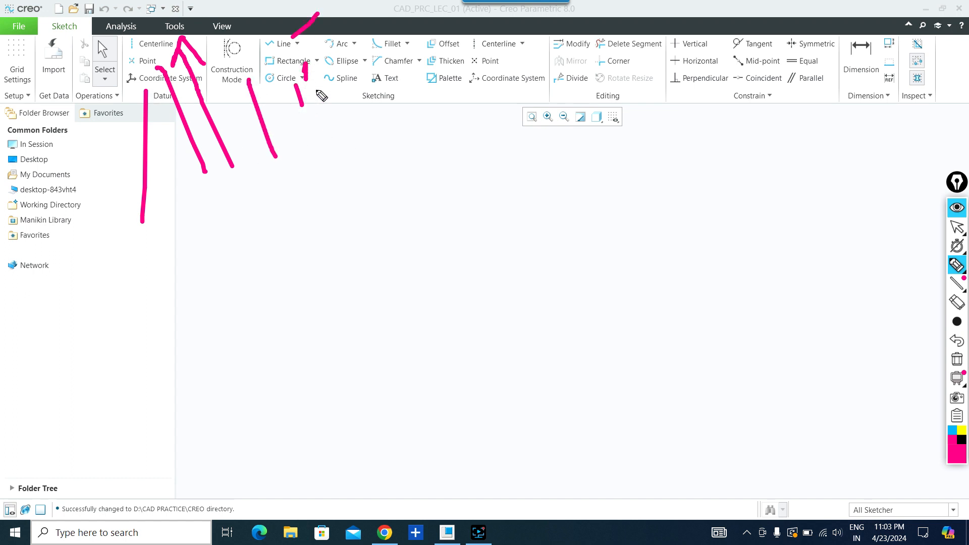
pyautogui.moveTo(957, 321)
pyautogui.click(958, 209)
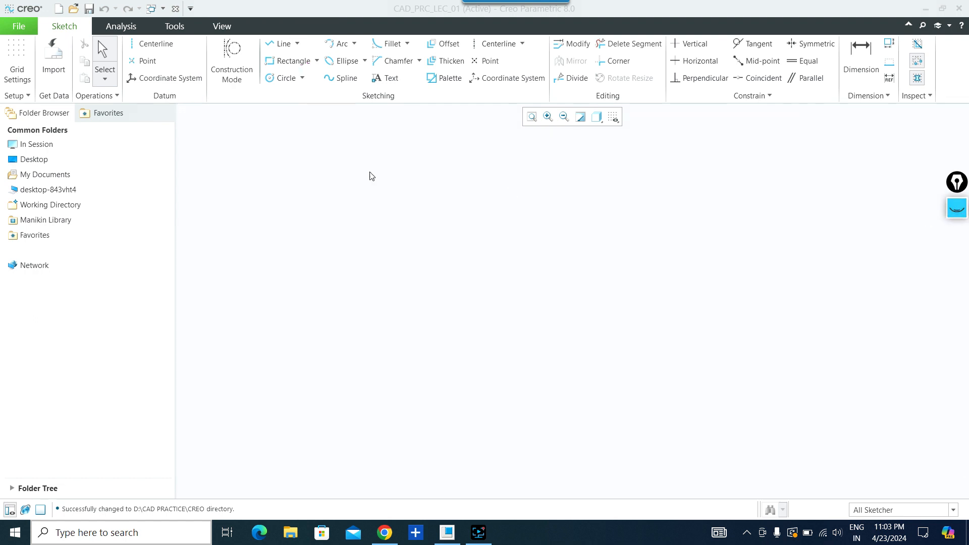
# Step: Draw a horizontal and a vertical datum centerline that cross near the middle of the sketch
pyautogui.click(158, 48)
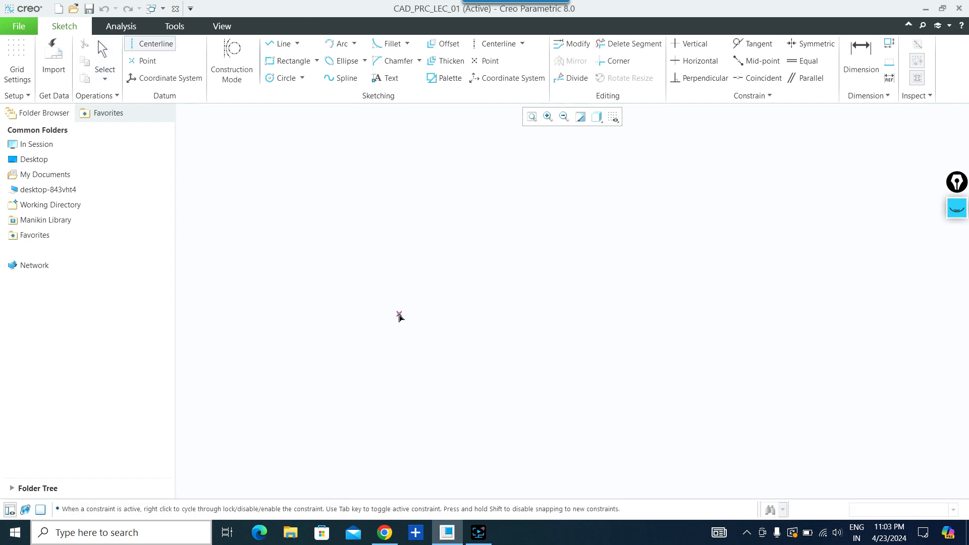
pyautogui.click(389, 312)
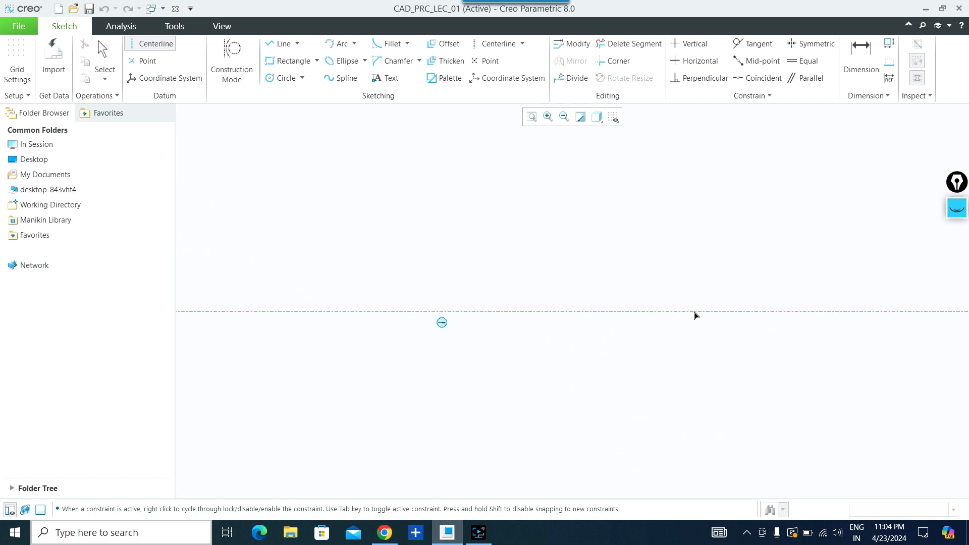
pyautogui.click(695, 313)
pyautogui.scroll(4, 591, 346)
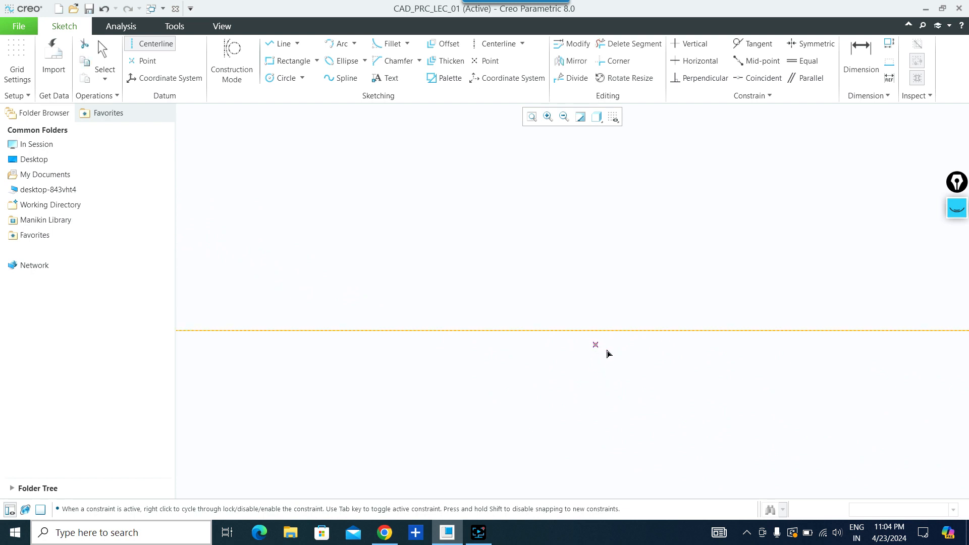
pyautogui.scroll(-3, 600, 348)
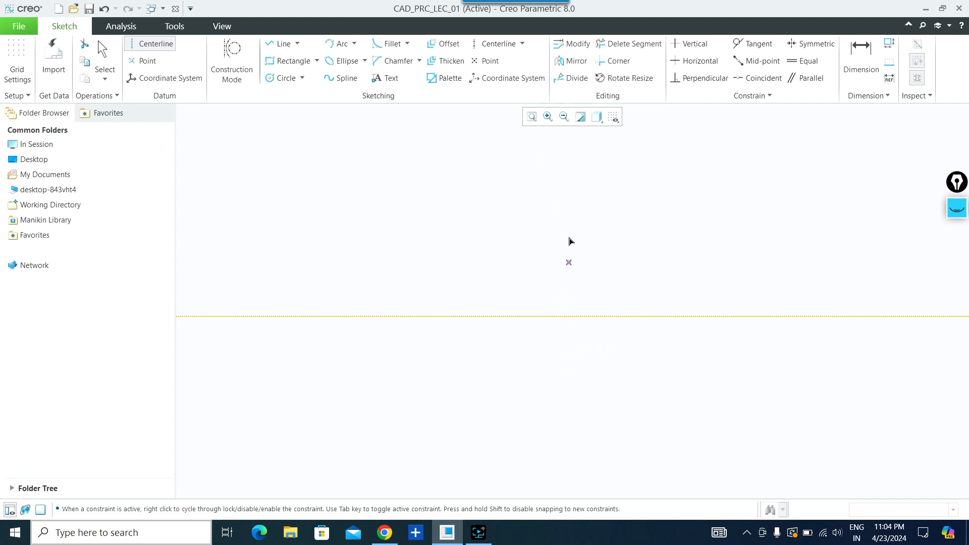
pyautogui.click(566, 166)
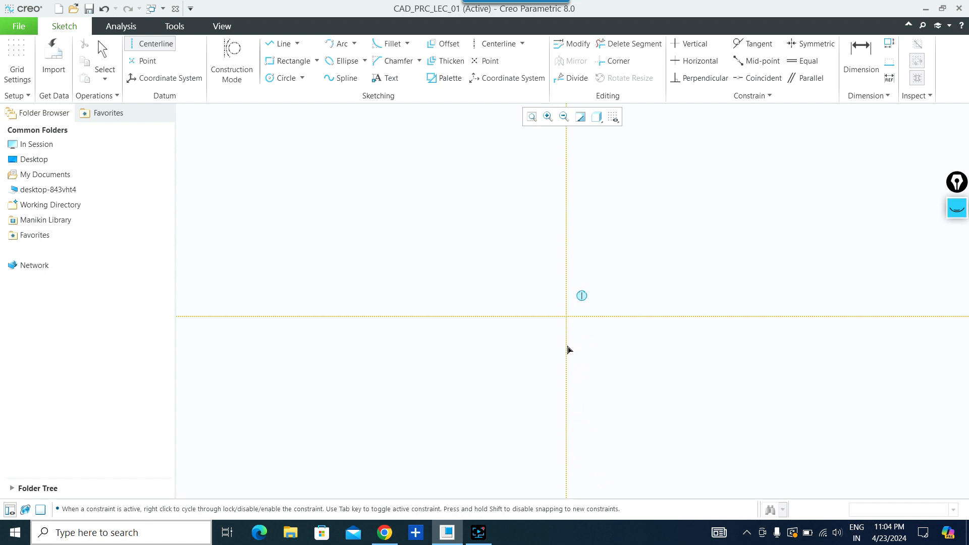
pyautogui.click(566, 397)
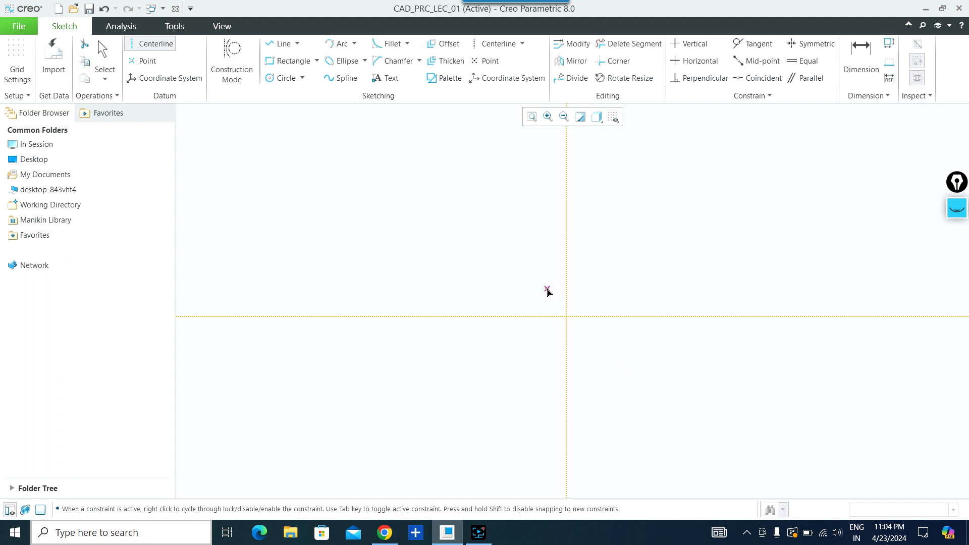
# Step: Draw an inclined datum centerline through the crossing of the other two, sloping down to the right at about 39 degrees
pyautogui.click(338, 137)
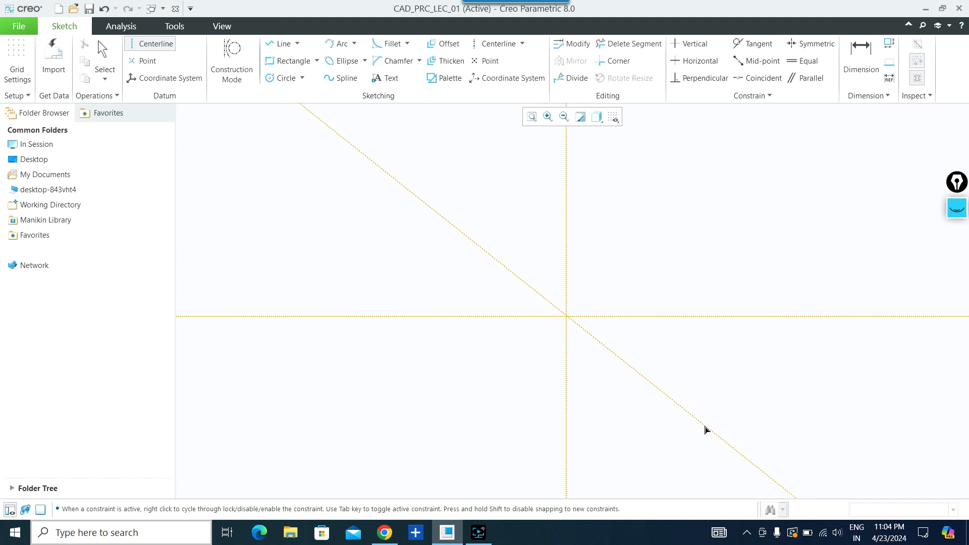
pyautogui.click(706, 430)
pyautogui.middleClick(709, 431)
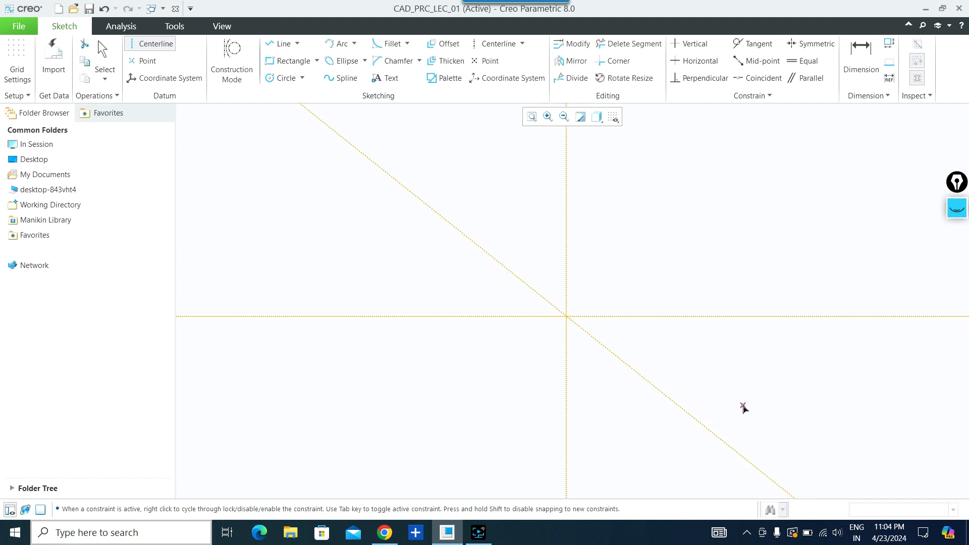
pyautogui.scroll(8, 628, 349)
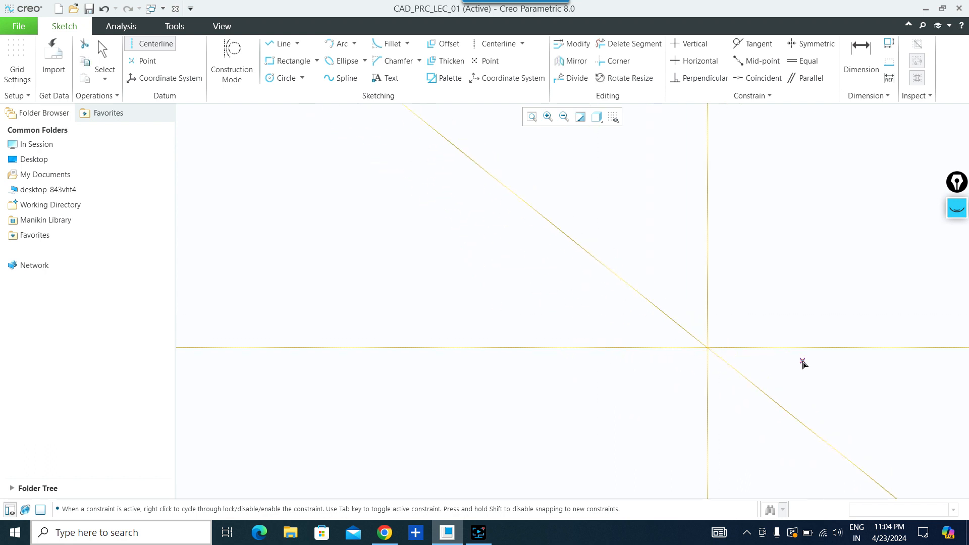
pyautogui.scroll(-2, 802, 362)
pyautogui.scroll(-2, 859, 366)
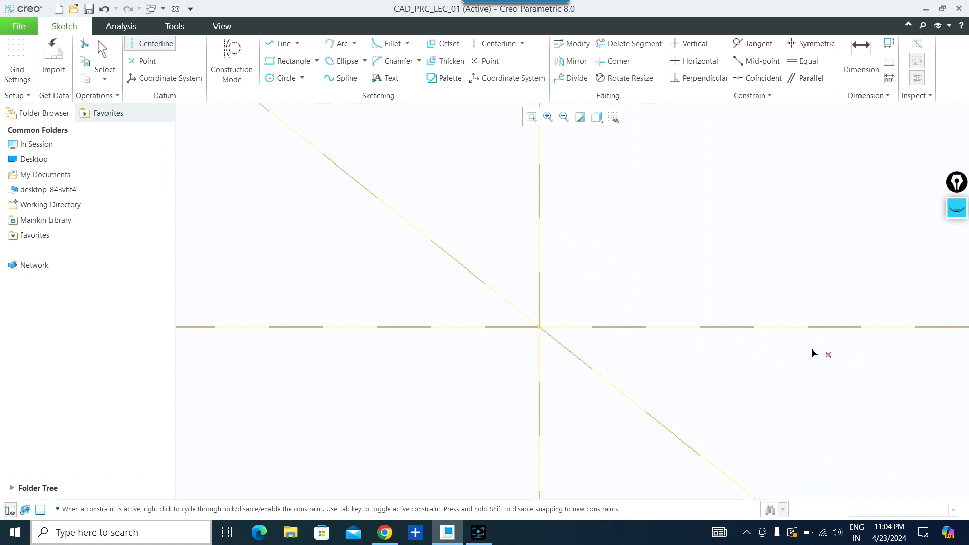
pyautogui.middleClick(539, 216)
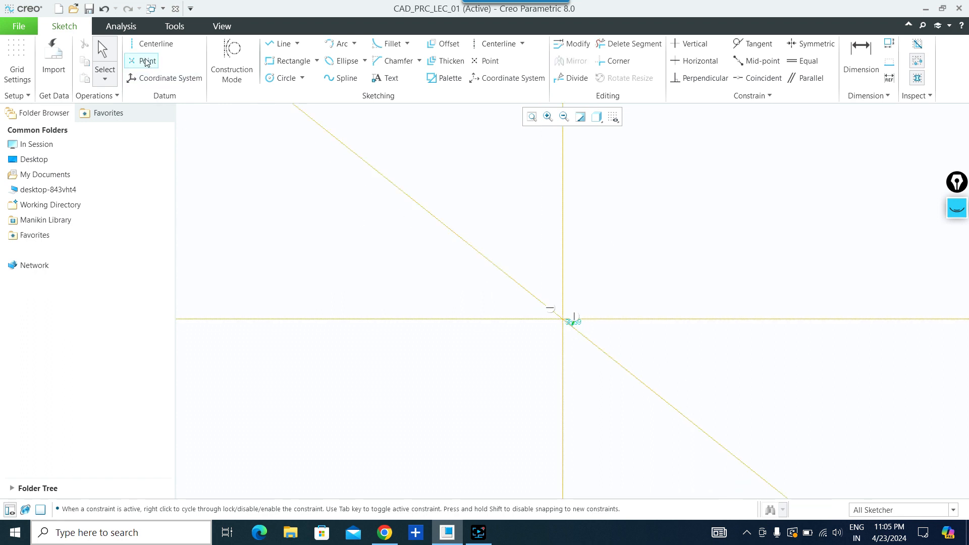
# Step: Place three datum points: one free at upper left, one level with it on the vertical centerline, and one on the horizontal centerline about 17 left of the crossing
pyautogui.scroll(2, 689, 378)
pyautogui.scroll(-3, 710, 375)
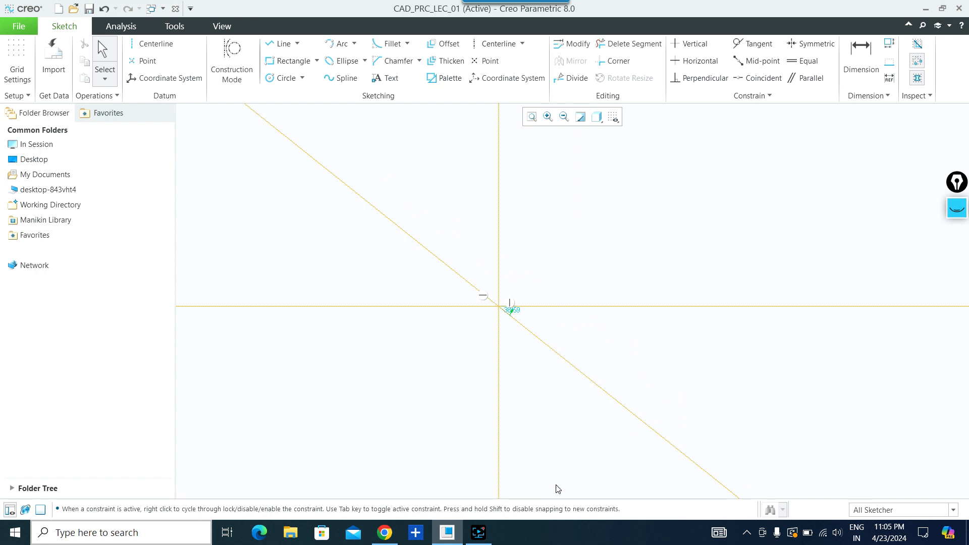
pyautogui.click(151, 64)
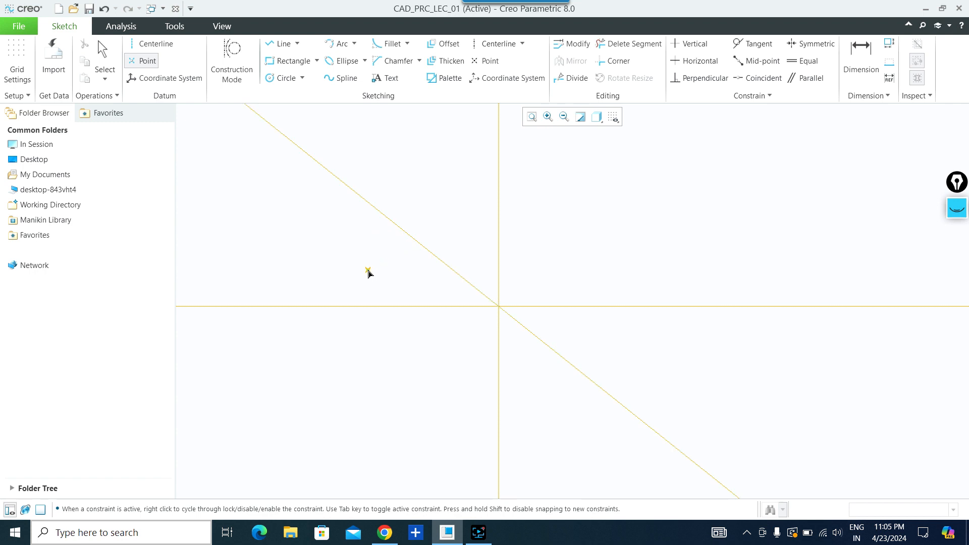
pyautogui.click(275, 198)
pyautogui.click(284, 228)
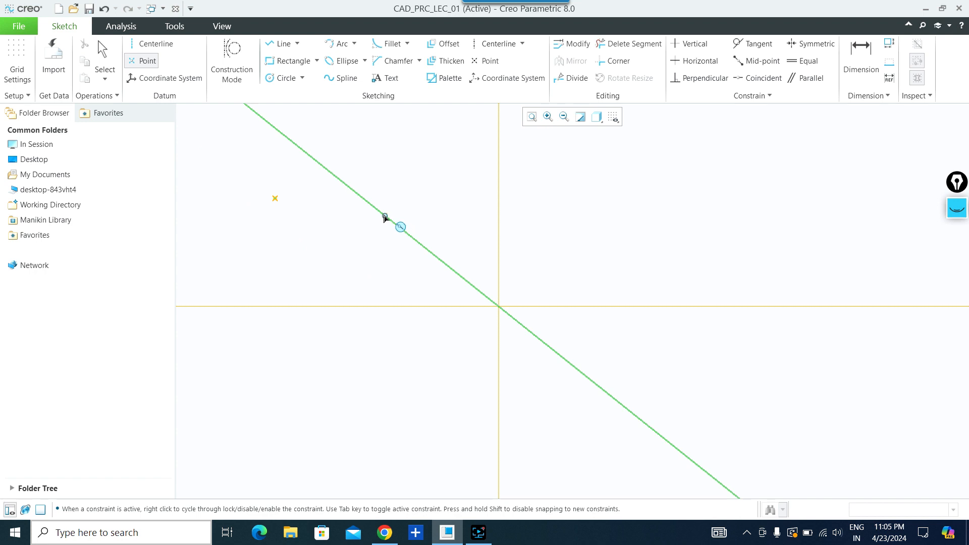
pyautogui.click(499, 199)
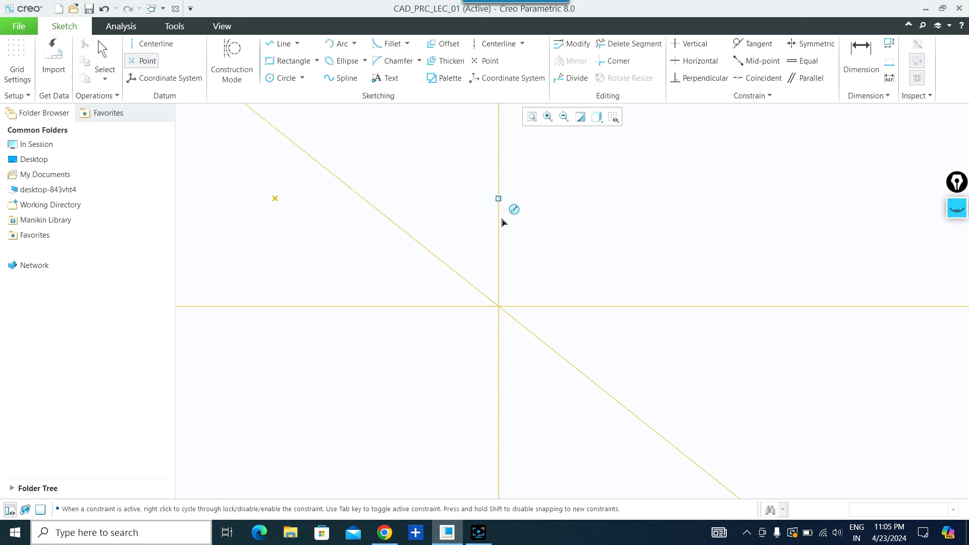
pyautogui.click(463, 307)
pyautogui.middleClick(526, 222)
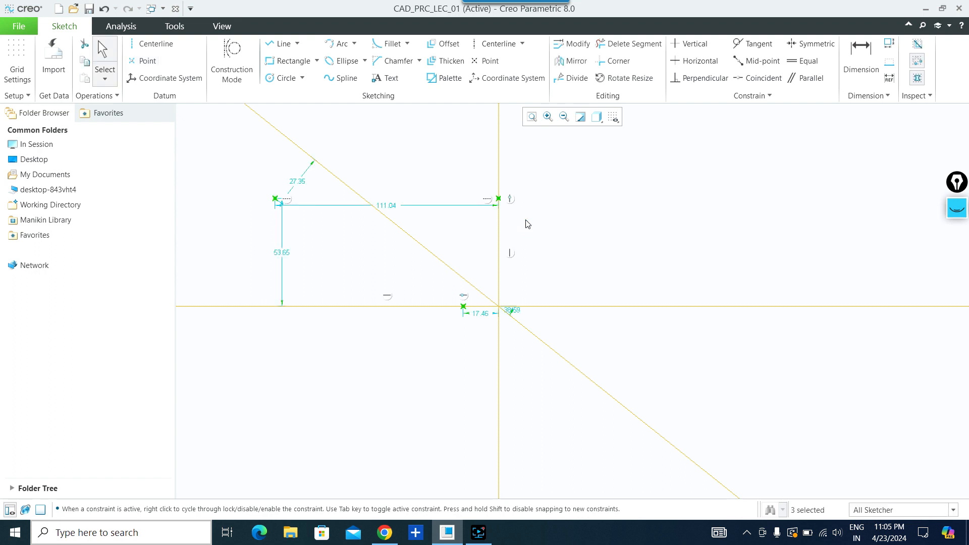
pyautogui.click(588, 228)
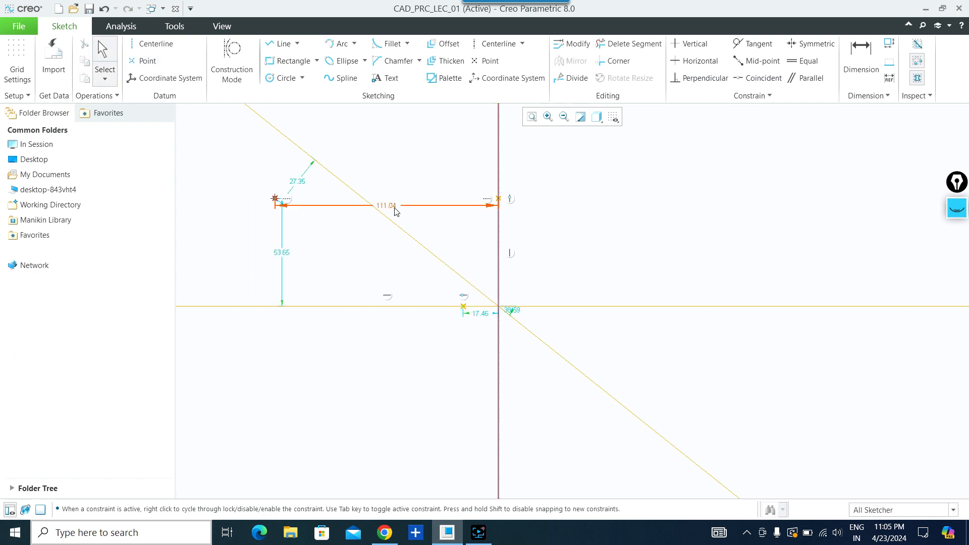
# Step: Move the upper points' horizontal dimension above them and dimension the height of the point on the vertical centerline from the horizontal centerline
pyautogui.moveTo(396, 210); pyautogui.dragTo(399, 170)
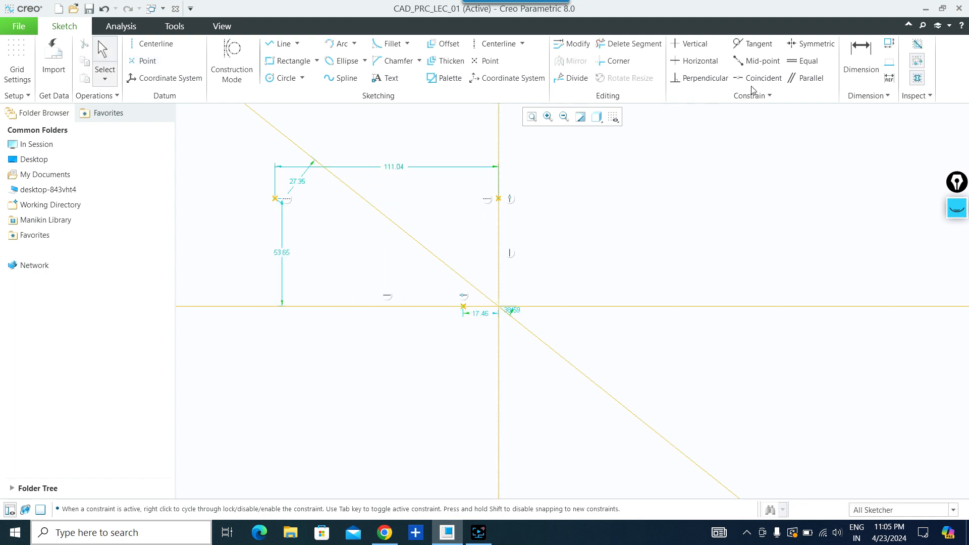
pyautogui.click(861, 58)
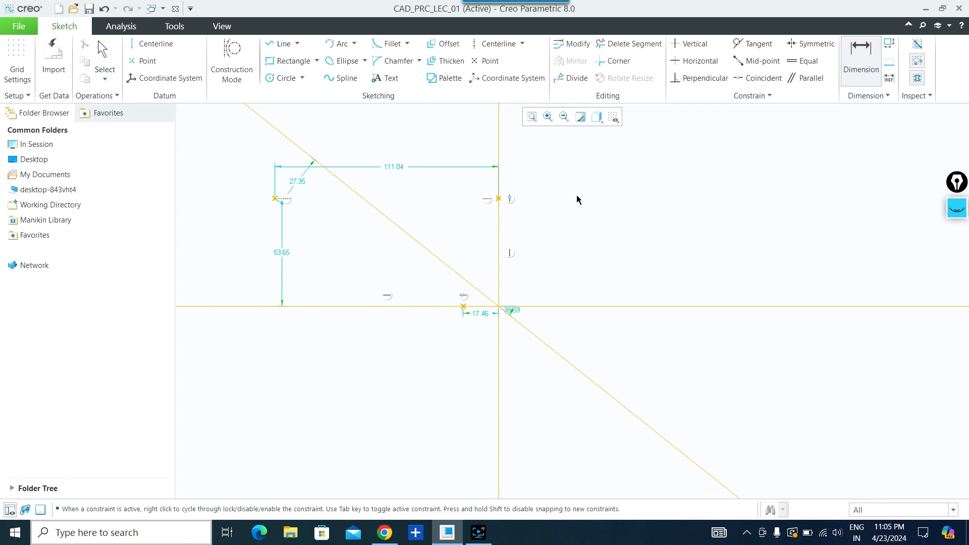
pyautogui.click(499, 199)
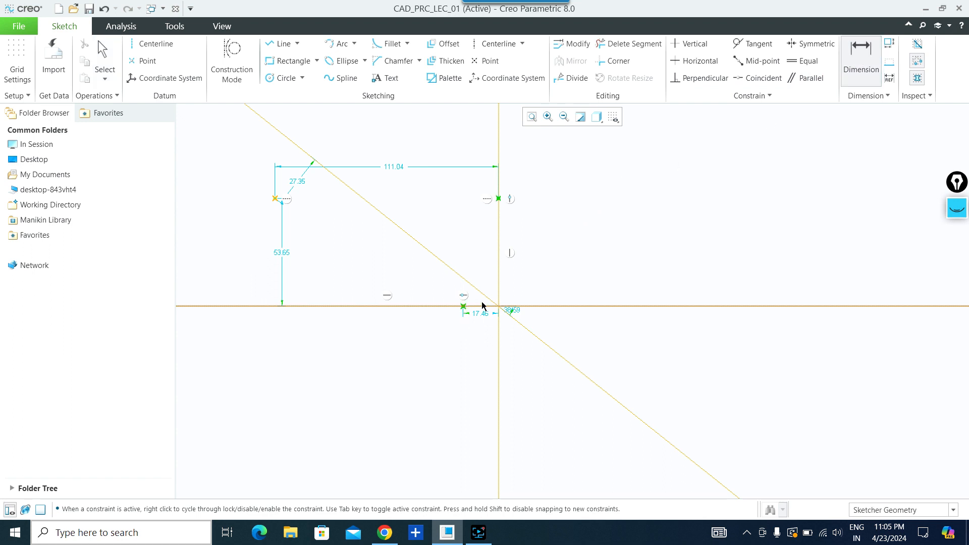
pyautogui.click(481, 303)
pyautogui.middleClick(578, 252)
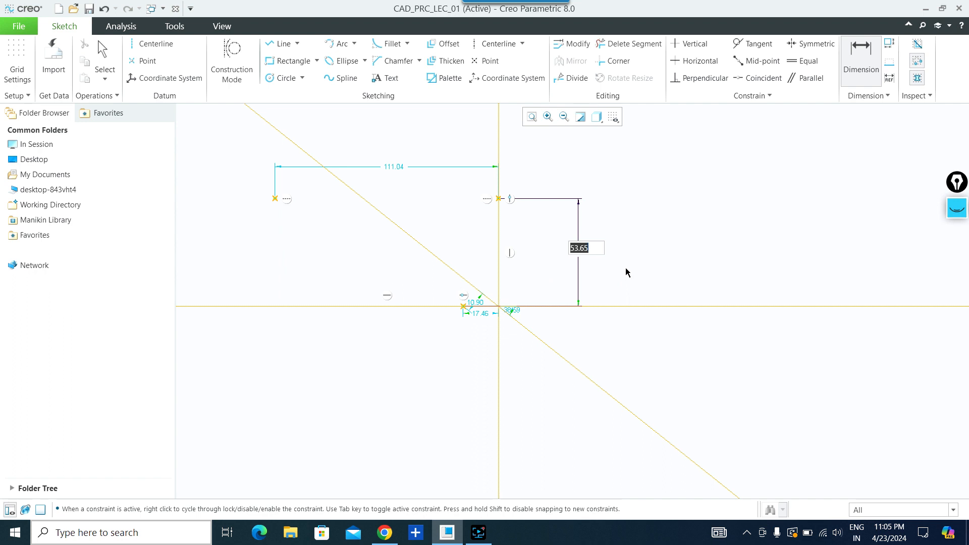
pyautogui.click(587, 249)
pyautogui.middleClick(610, 281)
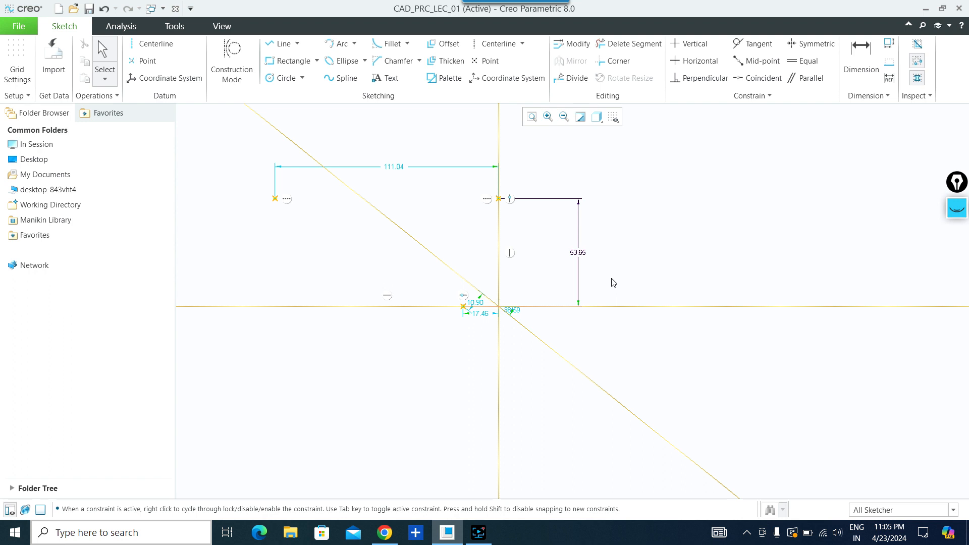
# Step: Place a datum coordinate system on the horizontal centerline, just right of the centerline crossing
pyautogui.click(184, 81)
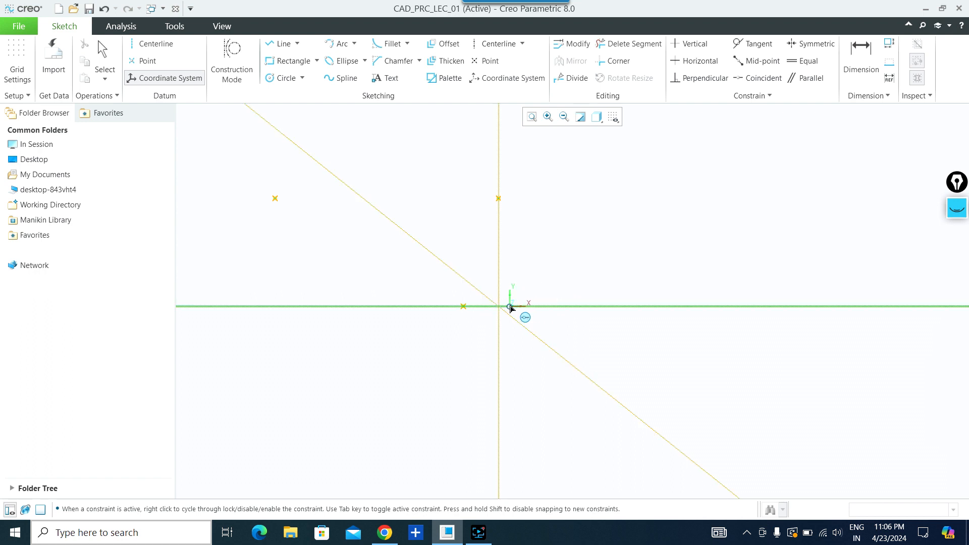
pyautogui.click(511, 306)
pyautogui.scroll(3, 638, 229)
pyautogui.scroll(2, 674, 214)
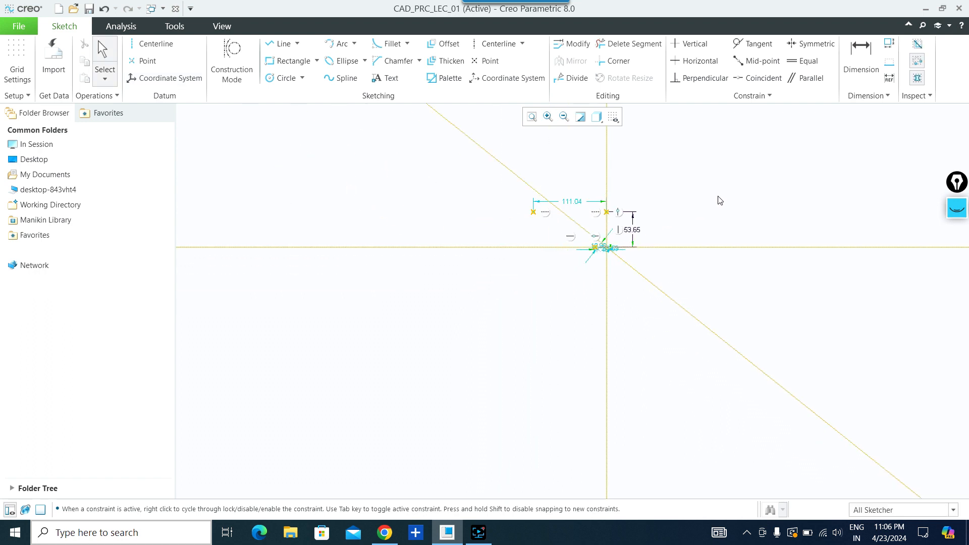
pyautogui.moveTo(719, 190)
pyautogui.mouseDown(button='middle')
pyautogui.moveTo(574, 267)
pyautogui.moveTo(616, 212)
pyautogui.mouseUp(button='middle')
pyautogui.moveTo(705, 169)
pyautogui.mouseDown(button='middle')
pyautogui.moveTo(522, 305)
pyautogui.moveTo(640, 187)
pyautogui.mouseUp(button='middle')
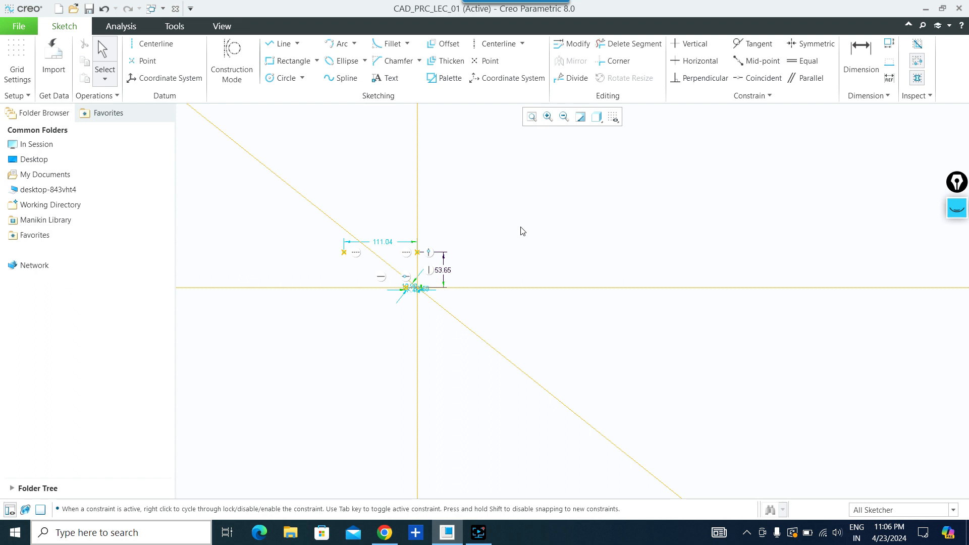
pyautogui.moveTo(550, 169)
pyautogui.mouseDown(button='middle')
pyautogui.moveTo(402, 424)
pyautogui.moveTo(602, 213)
pyautogui.moveTo(753, 164)
pyautogui.moveTo(576, 156)
pyautogui.moveTo(329, 240)
pyautogui.moveTo(611, 196)
pyautogui.moveTo(416, 217)
pyautogui.moveTo(590, 206)
pyautogui.moveTo(603, 160)
pyautogui.mouseUp(button='middle')
pyautogui.scroll(3, 459, 320)
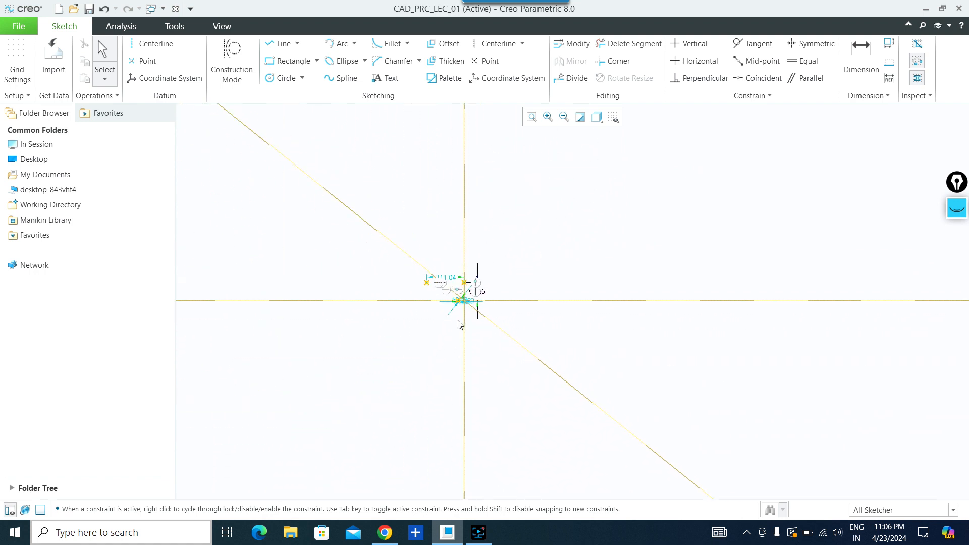
pyautogui.scroll(-4, 458, 321)
pyautogui.scroll(2, 502, 202)
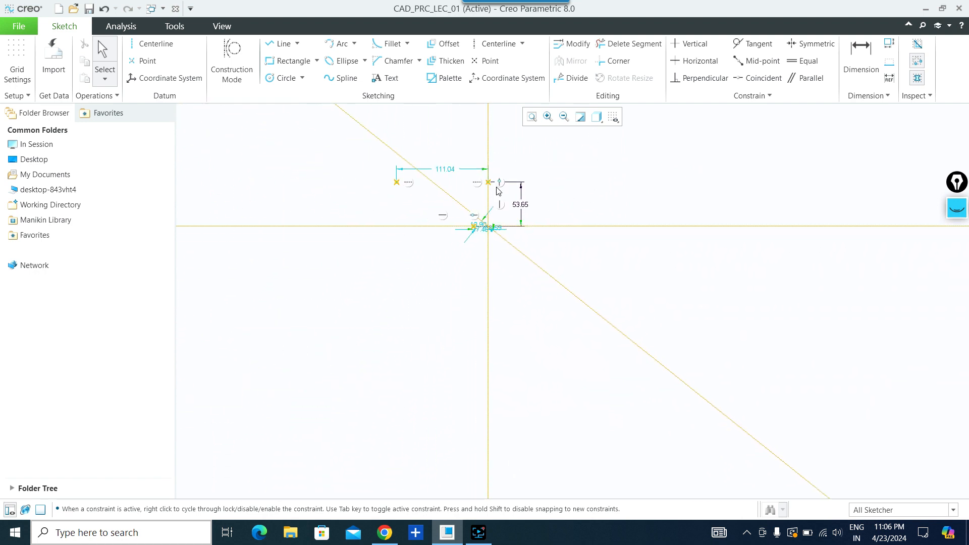
pyautogui.scroll(-3, 503, 207)
pyautogui.scroll(3, 510, 378)
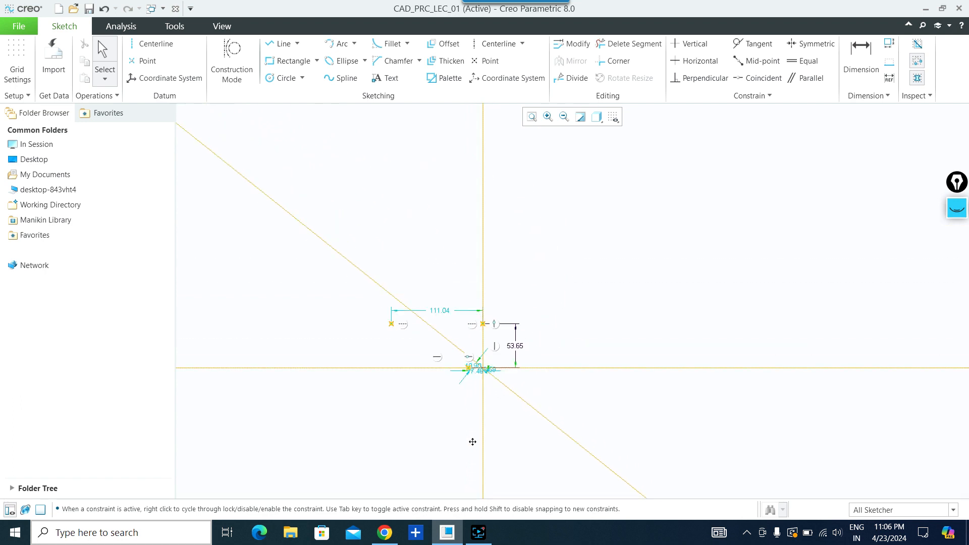
pyautogui.moveTo(465, 446); pyautogui.dragTo(517, 327, button='middle')
pyautogui.moveTo(642, 193); pyautogui.dragTo(589, 246, button='middle')
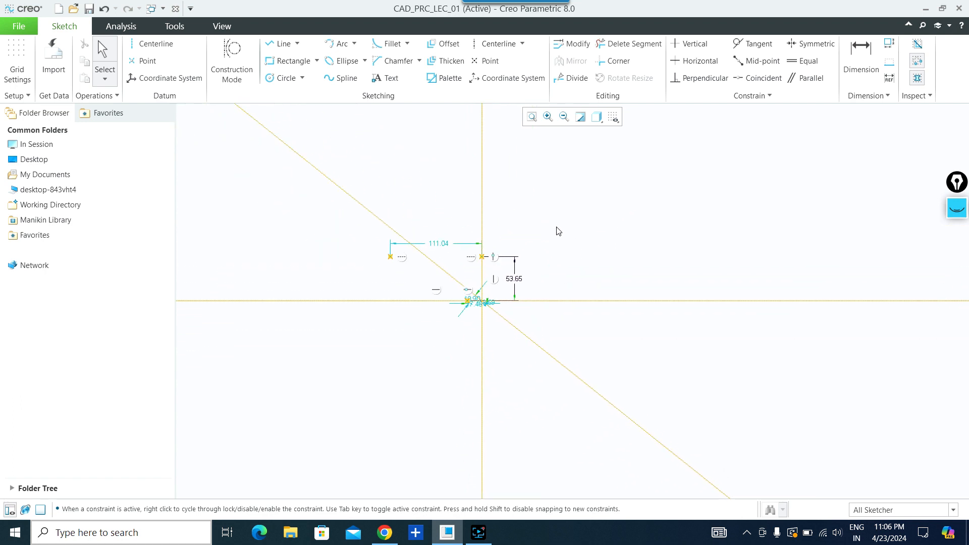
pyautogui.click(297, 44)
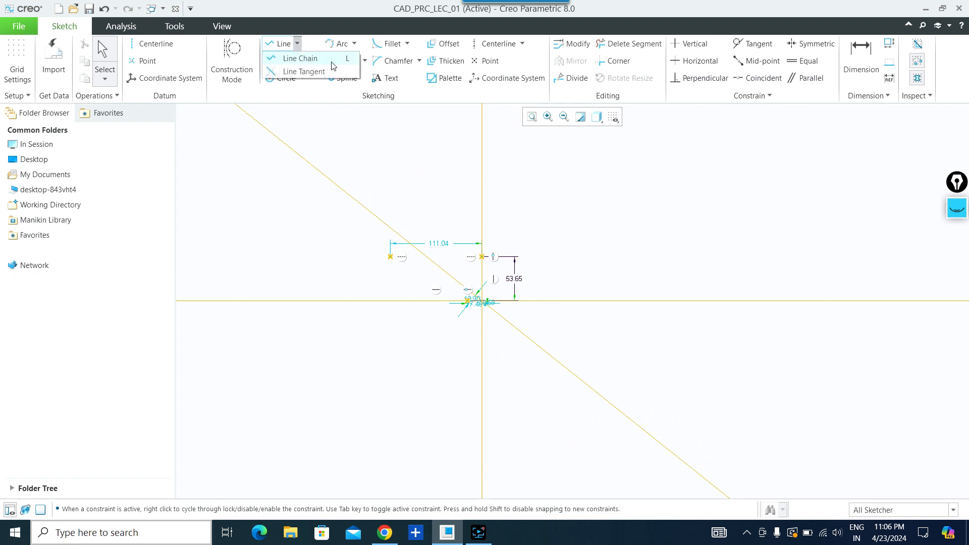
pyautogui.click(298, 45)
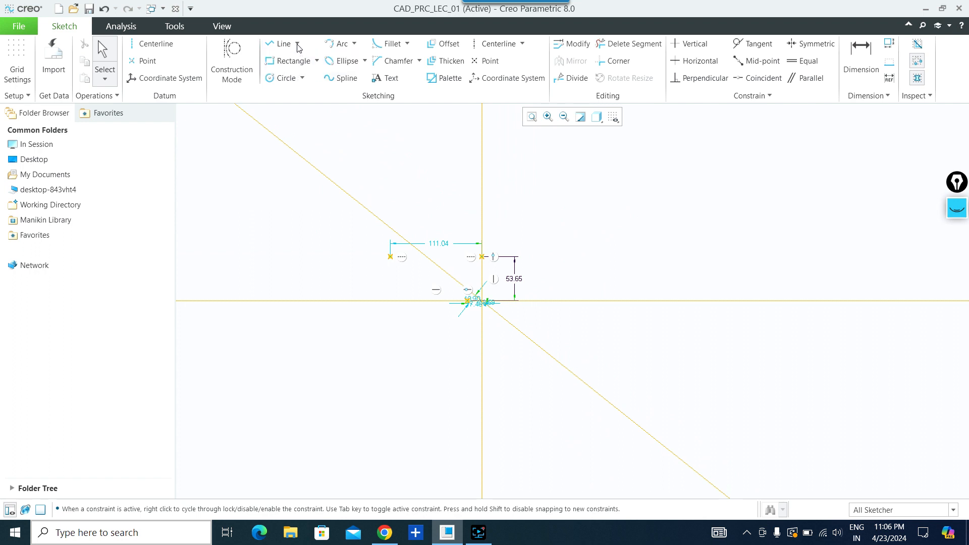
pyautogui.click(317, 64)
pyautogui.click(317, 62)
pyautogui.click(303, 80)
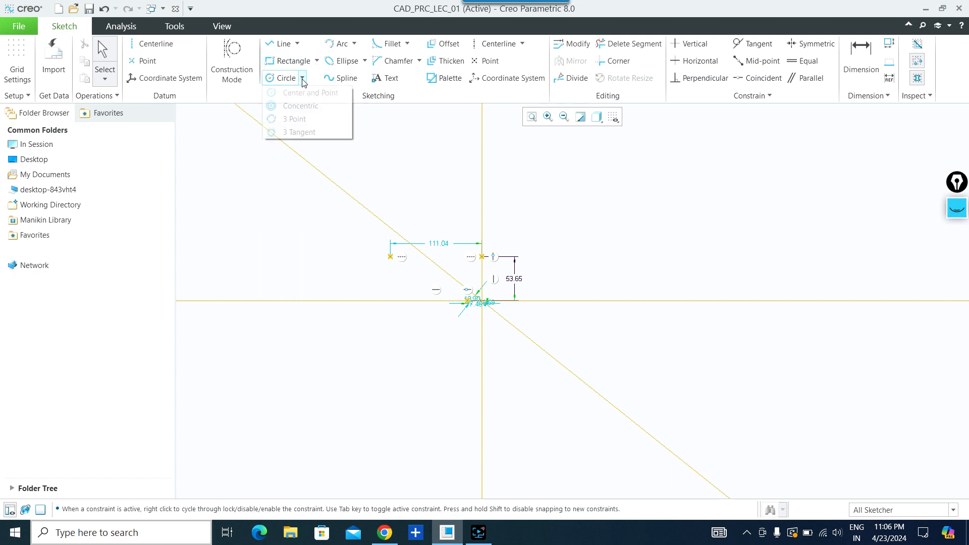
pyautogui.click(303, 80)
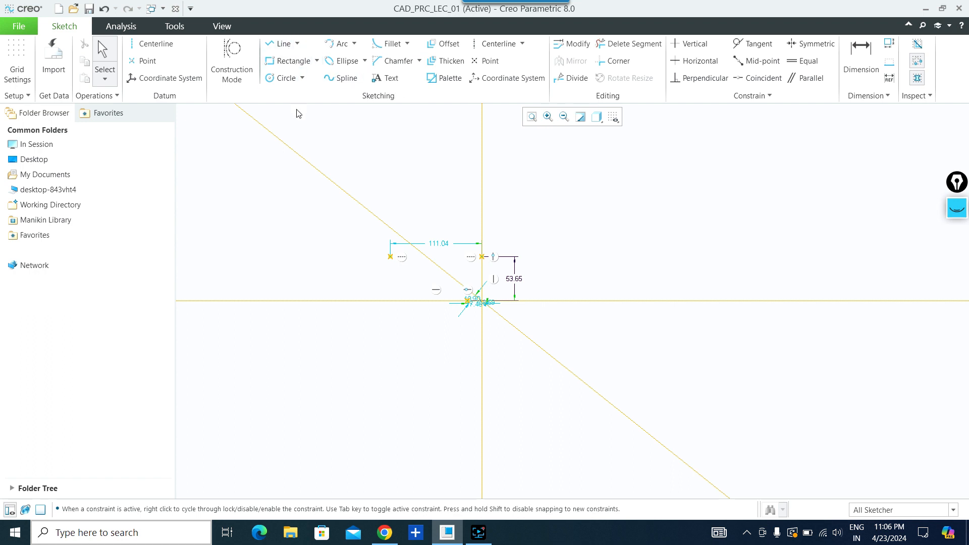
# Step: Draw a corner rectangle about 419 wide and 177 high, right of the vertical centerline and above the horizontal centerline
pyautogui.moveTo(539, 186); pyautogui.dragTo(482, 225, button='middle')
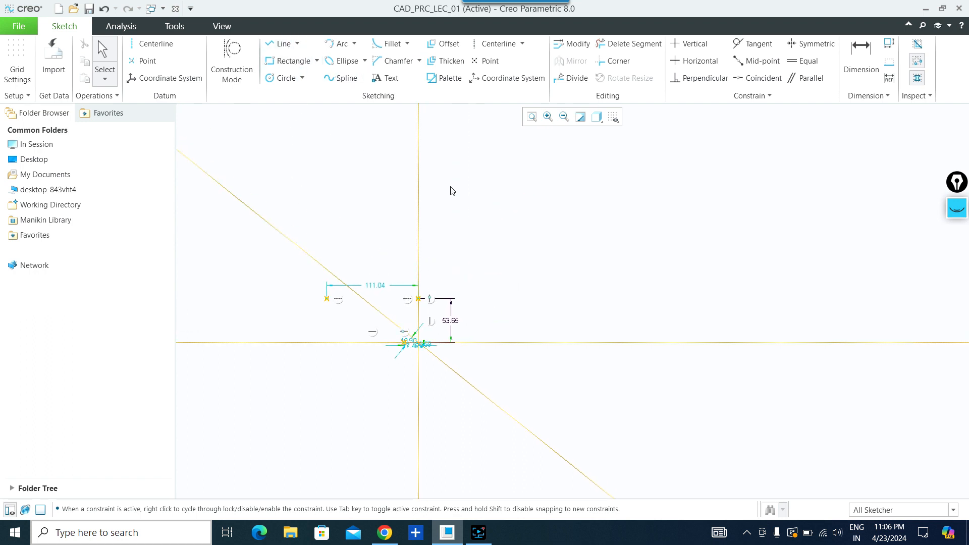
pyautogui.click(316, 61)
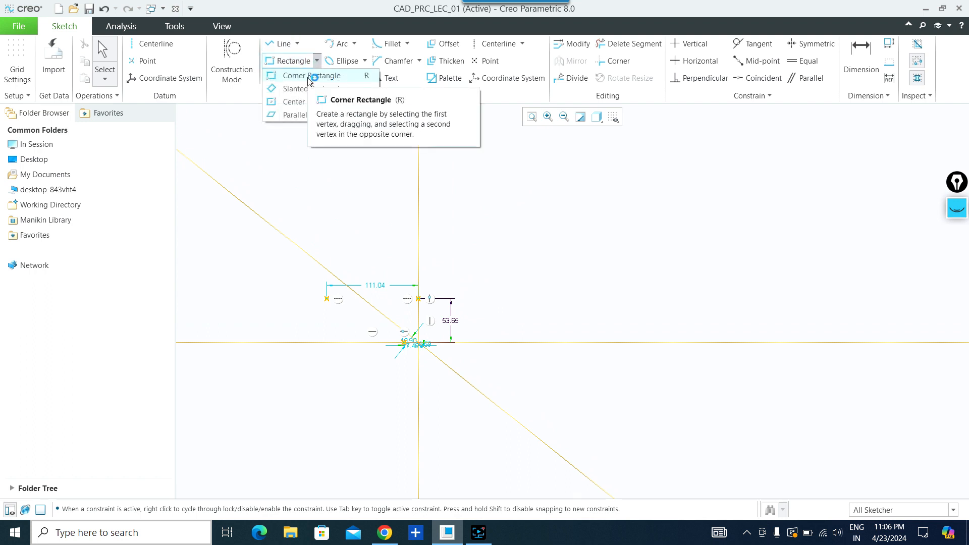
pyautogui.click(310, 77)
pyautogui.click(478, 187)
pyautogui.click(649, 298)
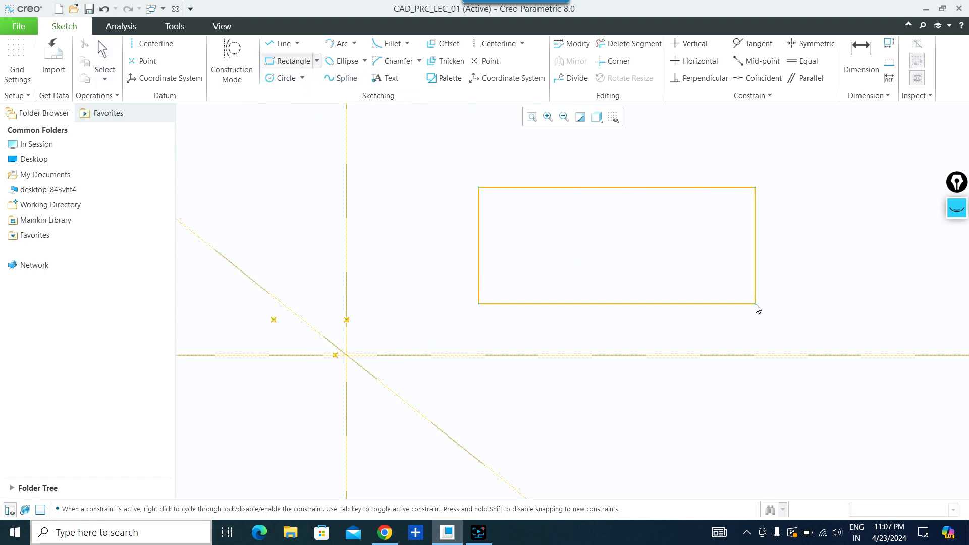
pyautogui.click(756, 305)
pyautogui.scroll(1, 812, 217)
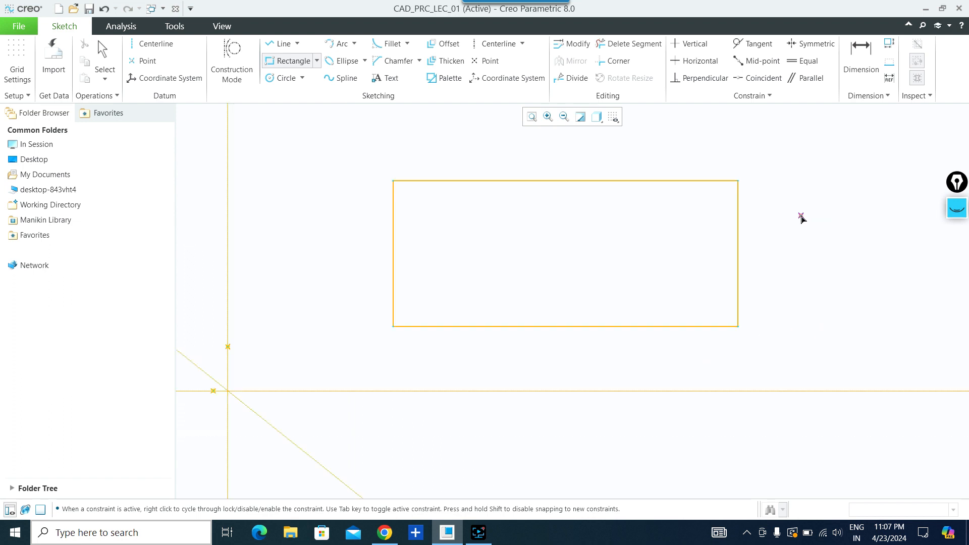
# Step: Draw a second corner rectangle about 366 wide and 217 high above the first, shifted slightly to the right
pyautogui.scroll(-3, 803, 218)
pyautogui.moveTo(824, 199); pyautogui.dragTo(658, 389, button='middle')
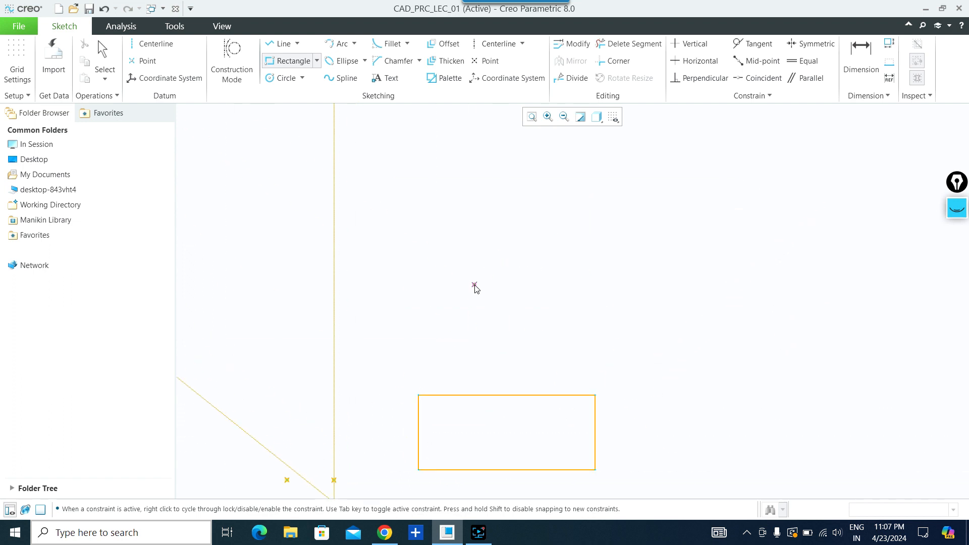
pyautogui.click(475, 286)
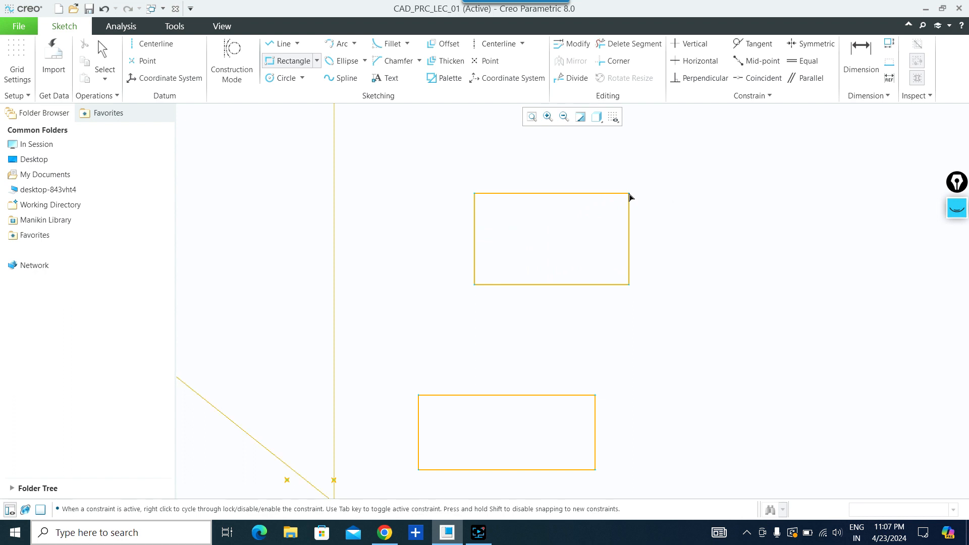
pyautogui.click(629, 197)
pyautogui.middleClick(679, 232)
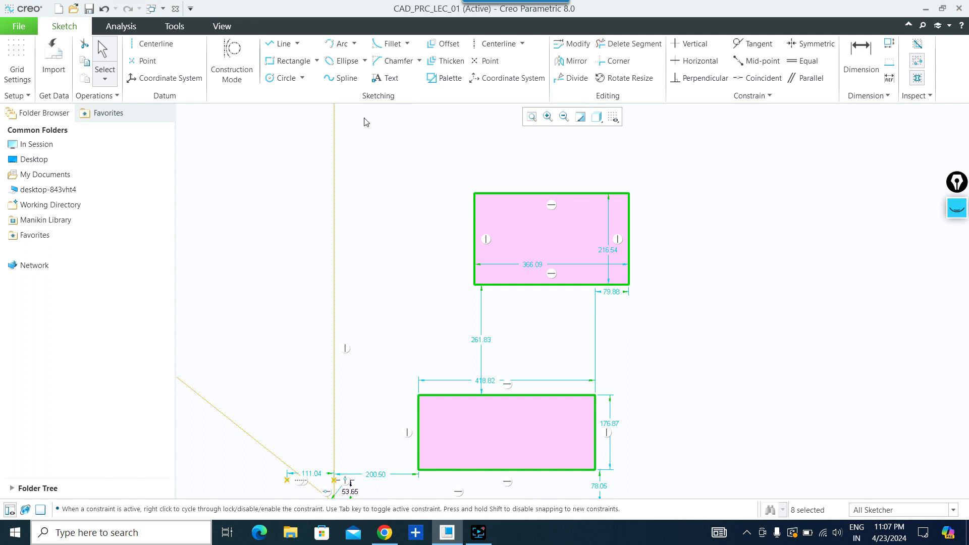
# Step: Draw a slanted rectangle about 1976 by 913, its lowest corner on the horizontal centerline right of the other rectangles, rising at about 49 degrees
pyautogui.click(316, 61)
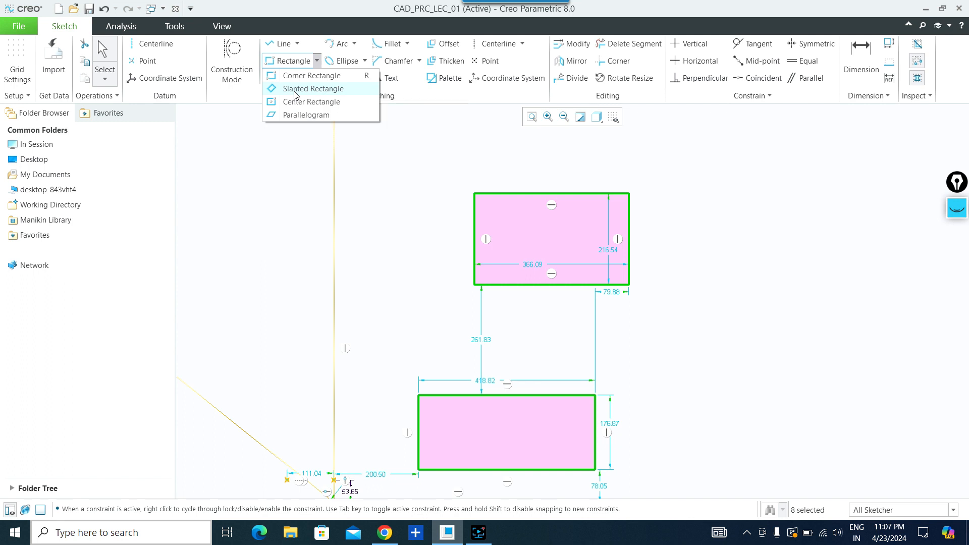
pyautogui.click(296, 93)
pyautogui.scroll(-3, 700, 336)
pyautogui.scroll(5, 700, 334)
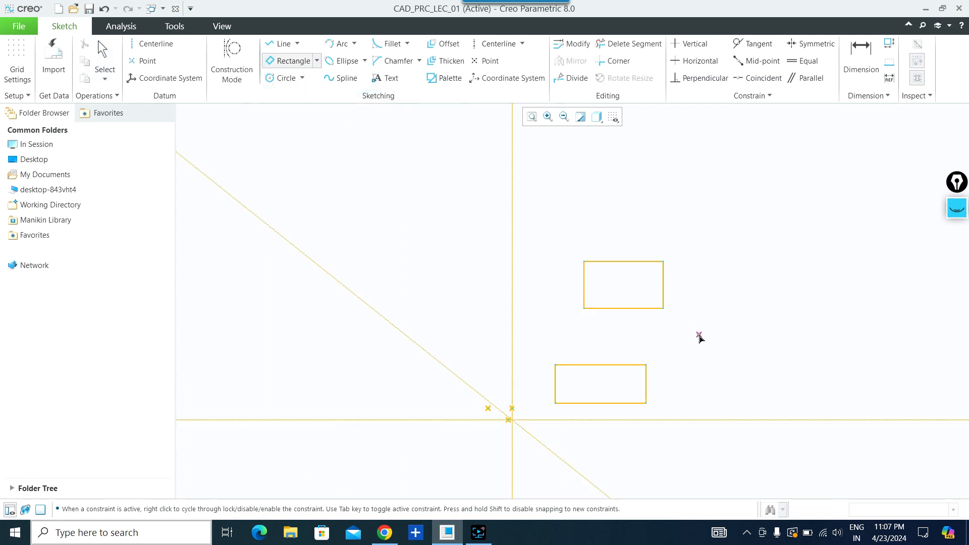
pyautogui.click(741, 333)
pyautogui.moveTo(740, 333); pyautogui.dragTo(474, 284, button='middle')
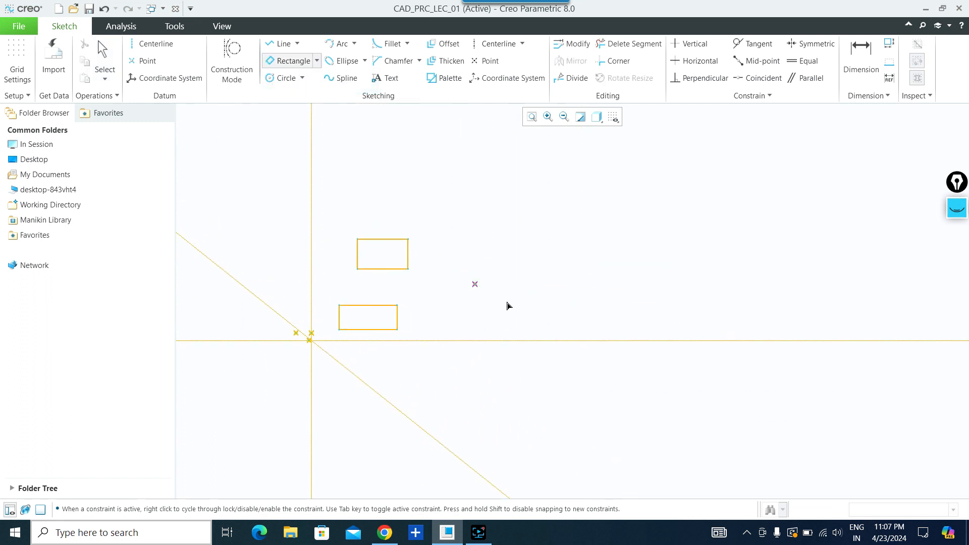
pyautogui.click(590, 341)
pyautogui.scroll(-4, 721, 162)
pyautogui.middleClick(736, 162)
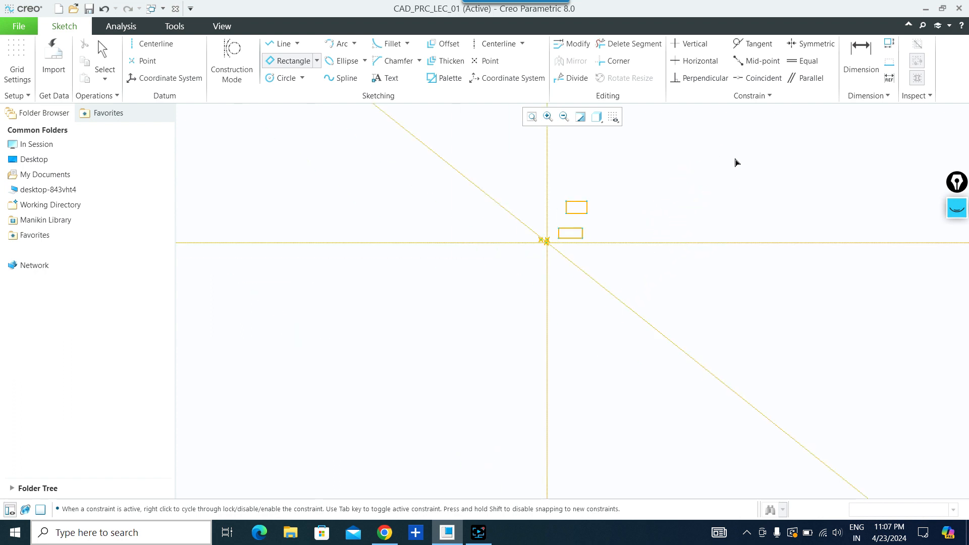
pyautogui.click(735, 159)
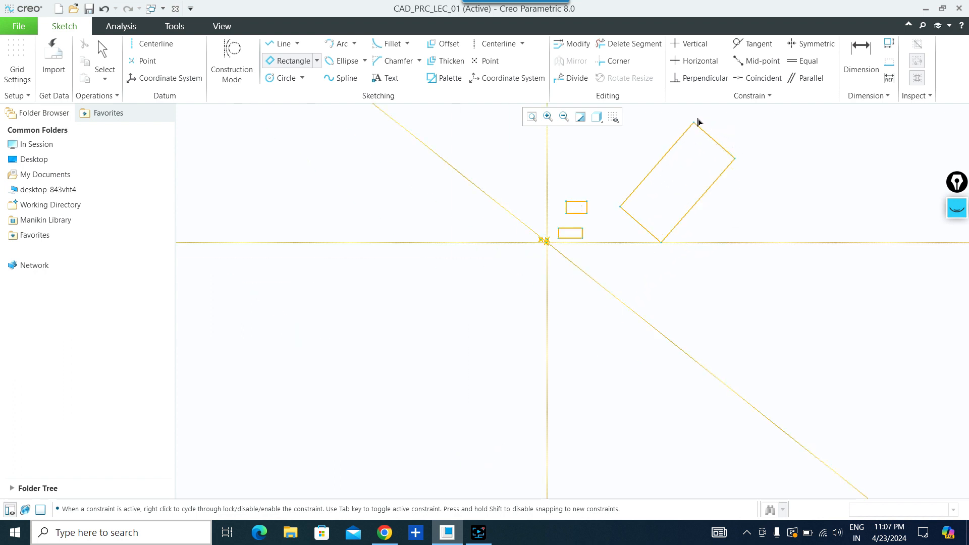
pyautogui.scroll(3, 698, 121)
pyautogui.moveTo(705, 129); pyautogui.dragTo(642, 297, button='middle')
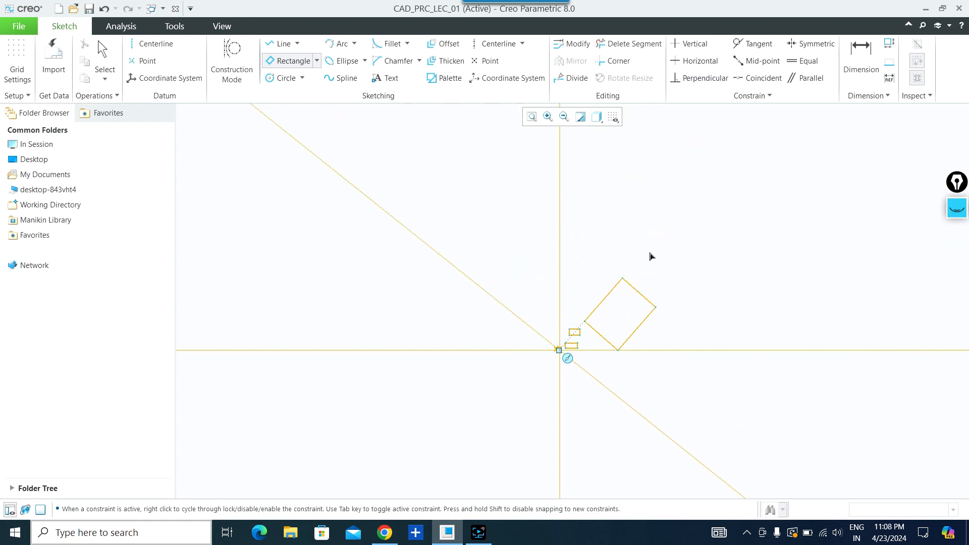
pyautogui.scroll(-3, 629, 299)
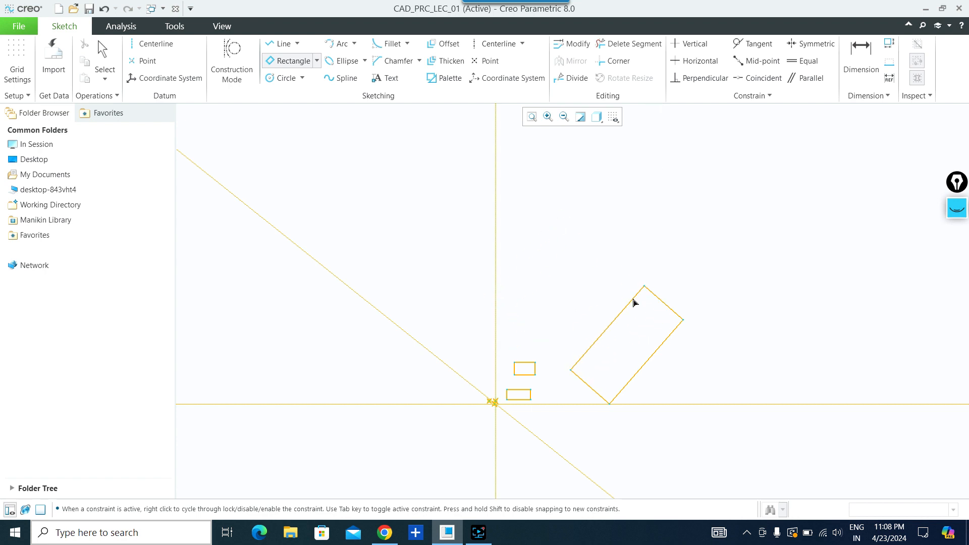
pyautogui.middleClick(697, 275)
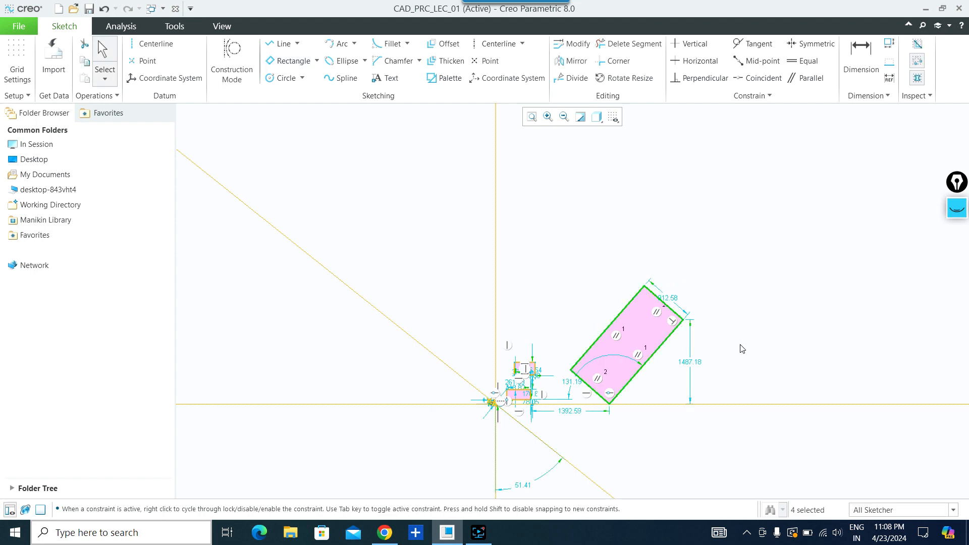
pyautogui.click(736, 426)
# Step: Dimension the angle between the slanted rectangle's lower long side and the horizontal centerline, setting it to 48 degrees
pyautogui.scroll(5, 699, 403)
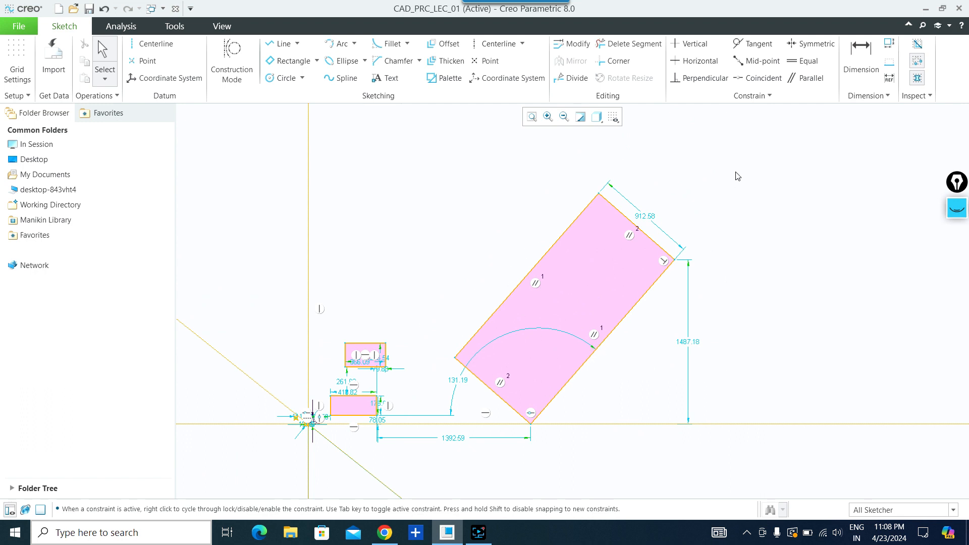
pyautogui.click(855, 72)
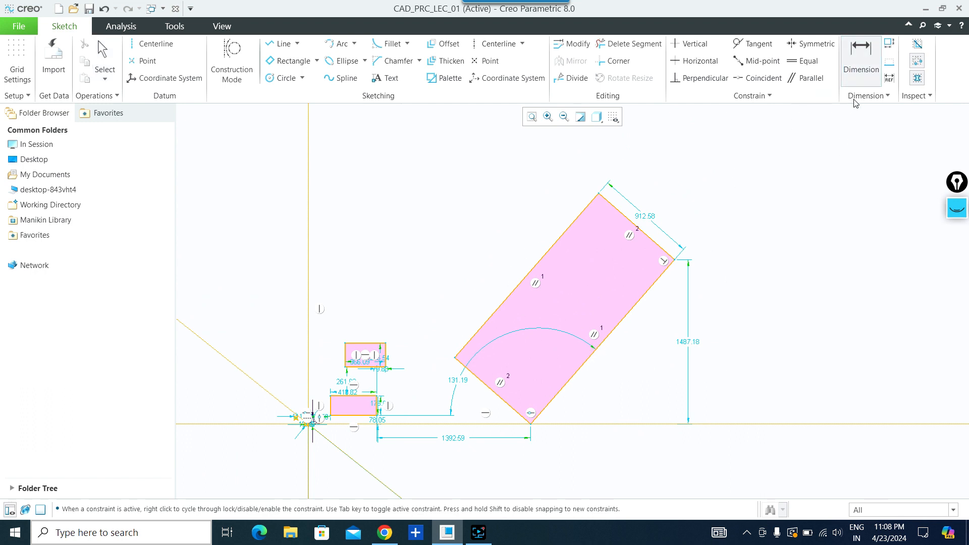
pyautogui.click(580, 371)
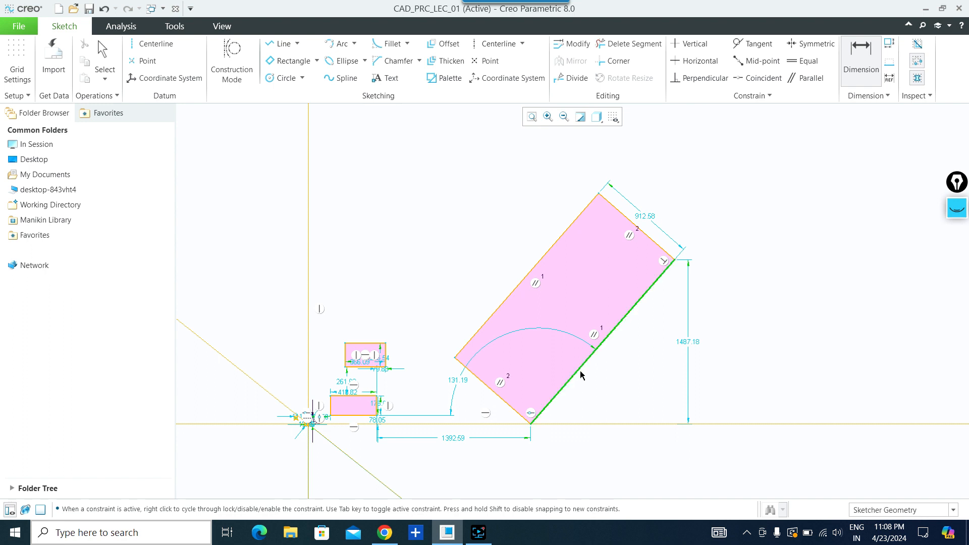
pyautogui.click(605, 423)
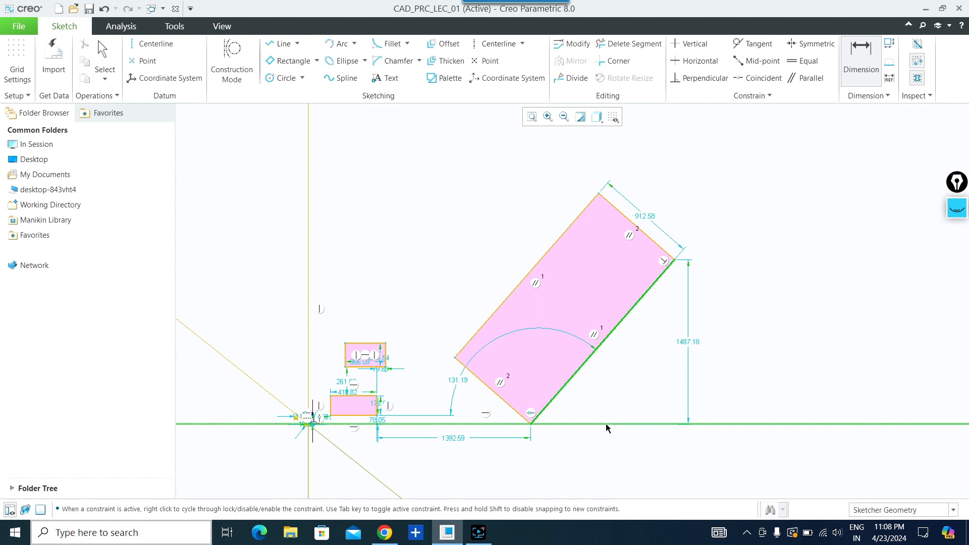
pyautogui.middleClick(647, 371)
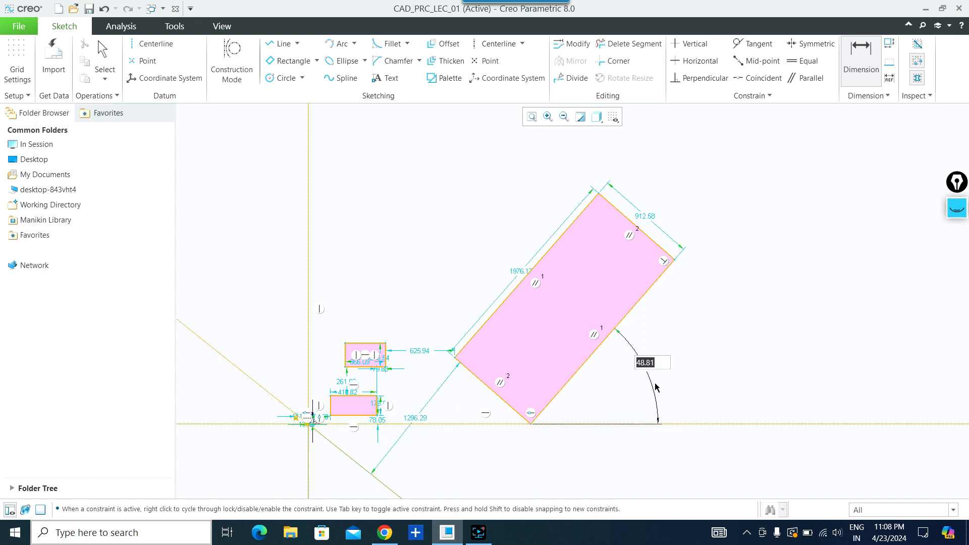
pyautogui.write('48')
pyautogui.press('Return')
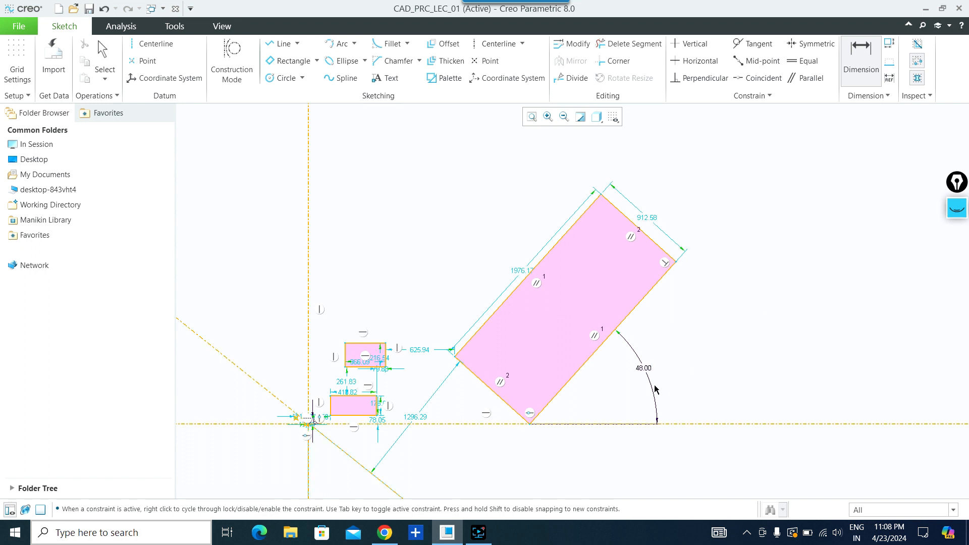
# Step: Change the slanted rectangle's angle to the horizontal centerline to 86 degrees
pyautogui.scroll(2, 654, 388)
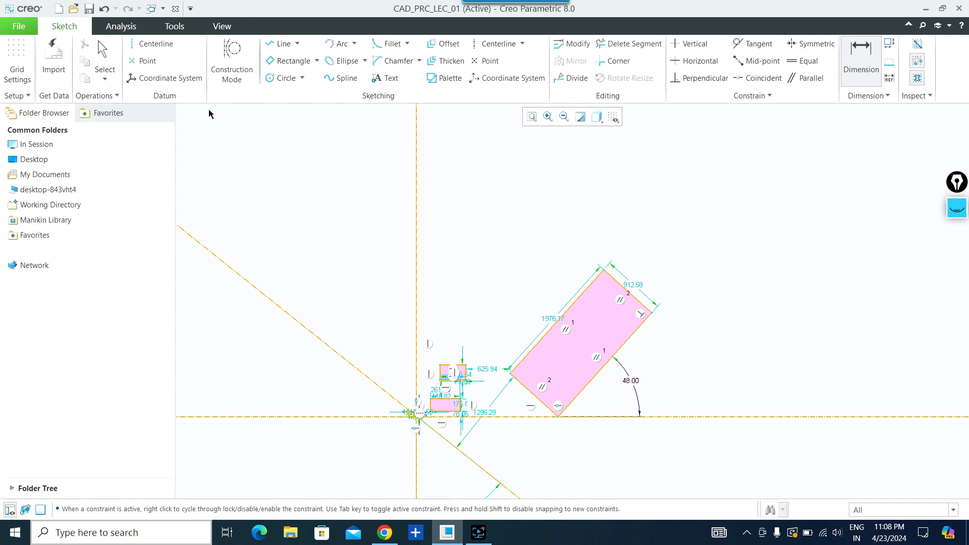
pyautogui.scroll(3, 617, 391)
pyautogui.doubleClick(635, 373)
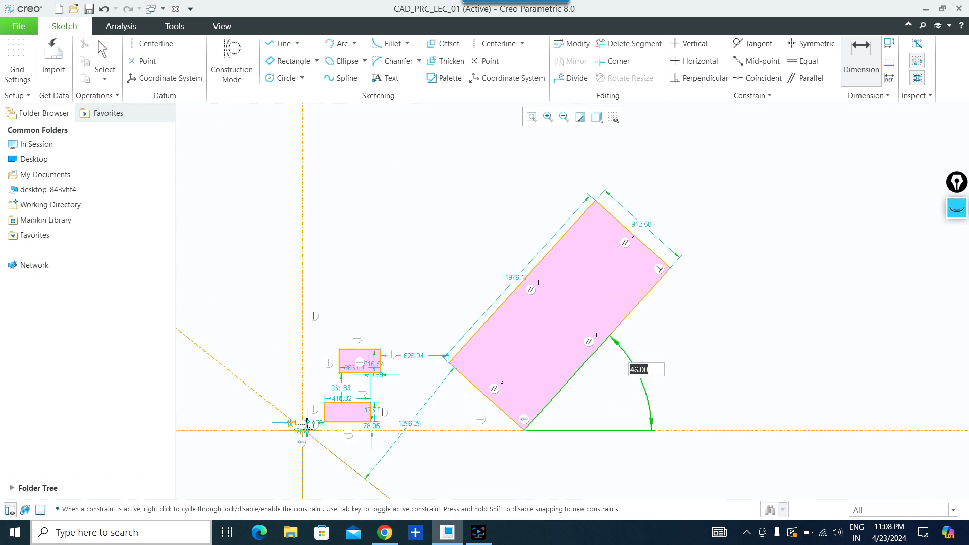
pyautogui.write('86')
pyautogui.press('Return')
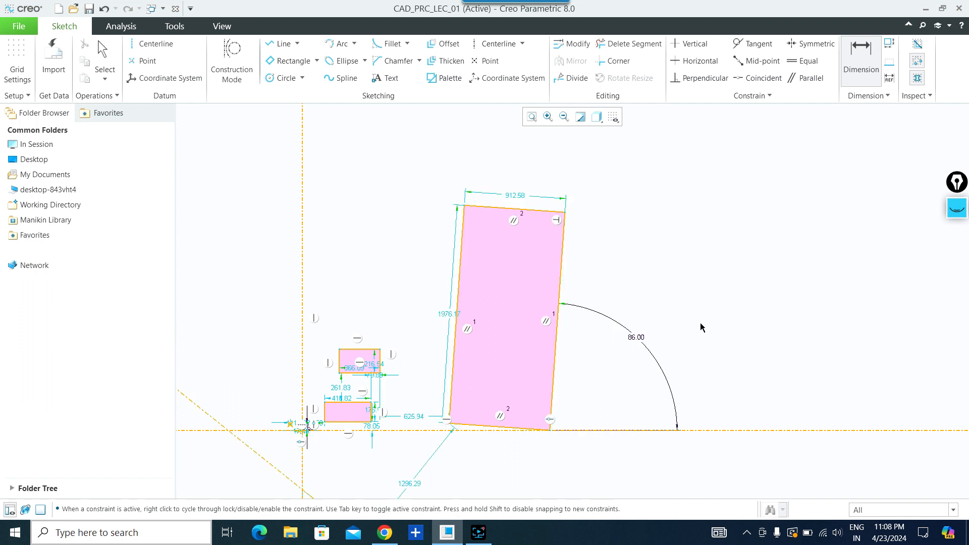
# Step: Draw a center rectangle about 3722 wide and 2294 high to the right of the slanted rectangle, above the horizontal centerline
pyautogui.scroll(1, 502, 277)
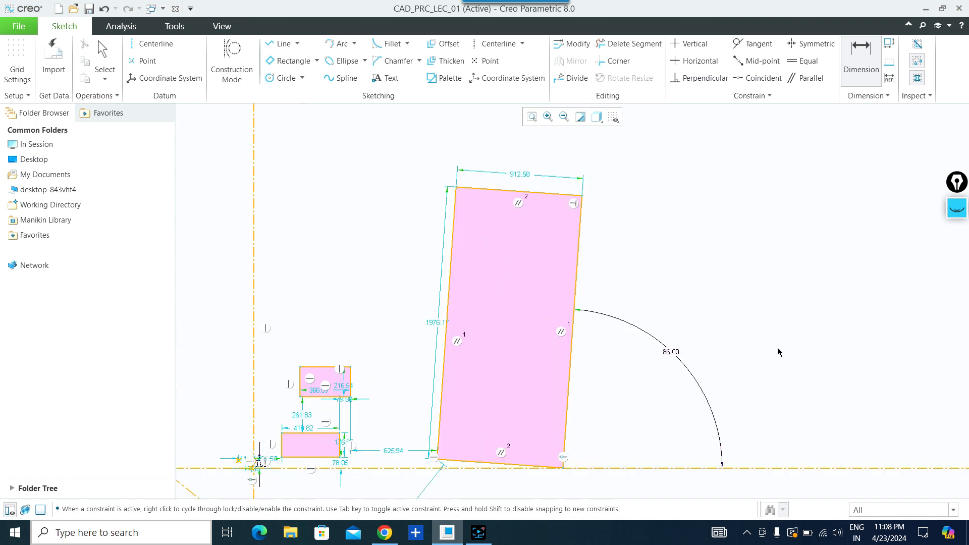
pyautogui.scroll(-1, 779, 352)
pyautogui.scroll(-1, 734, 247)
pyautogui.moveTo(406, 181); pyautogui.dragTo(521, 214, button='middle')
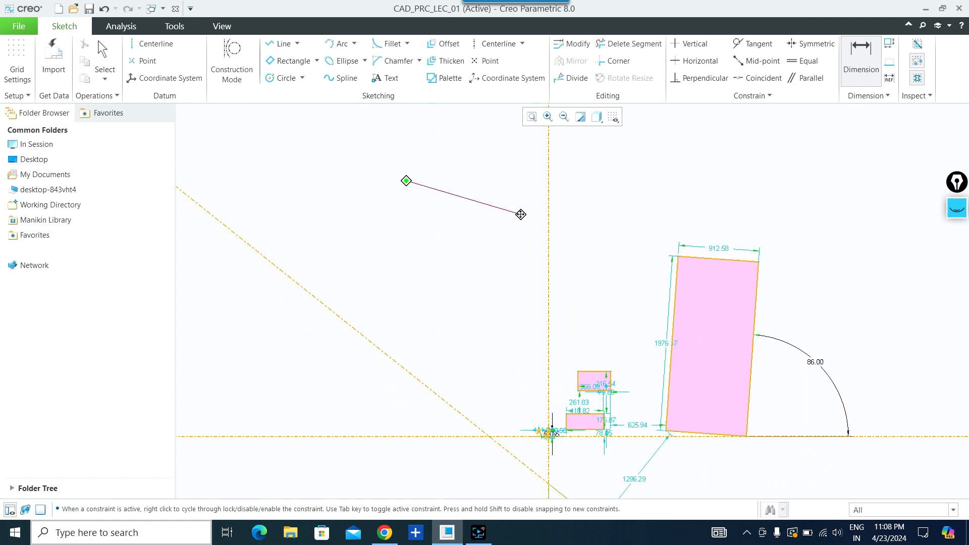
pyautogui.click(316, 61)
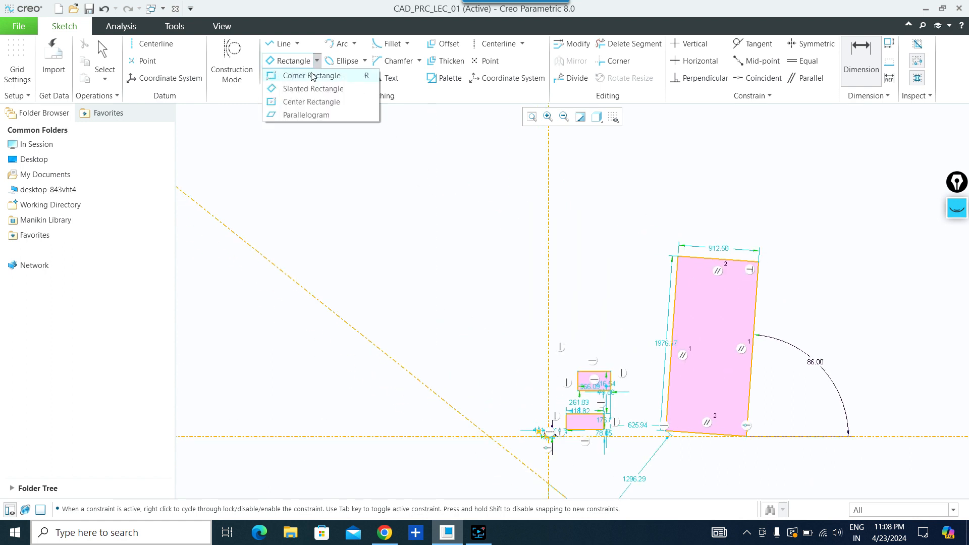
pyautogui.click(312, 102)
pyautogui.scroll(-3, 588, 310)
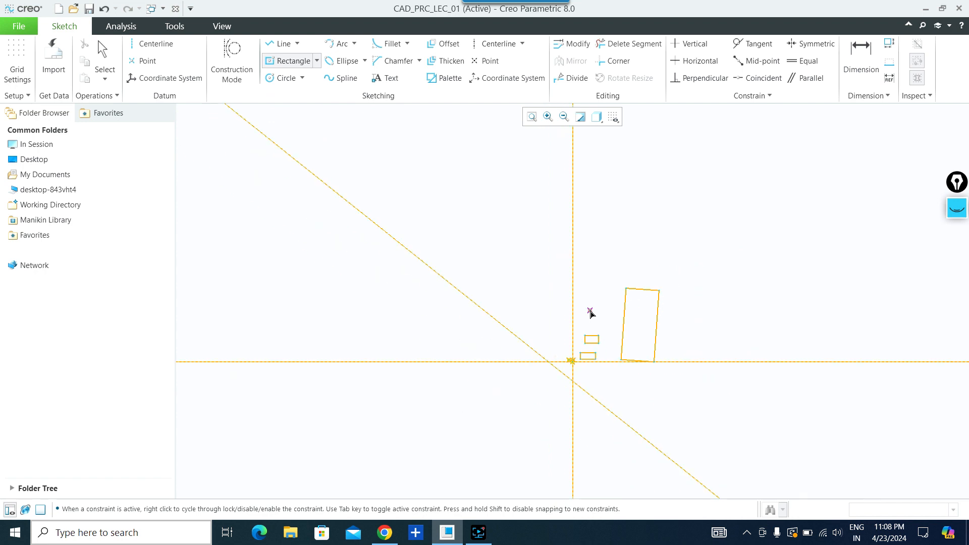
pyautogui.scroll(3, 737, 318)
pyautogui.moveTo(722, 313); pyautogui.dragTo(470, 327, button='middle')
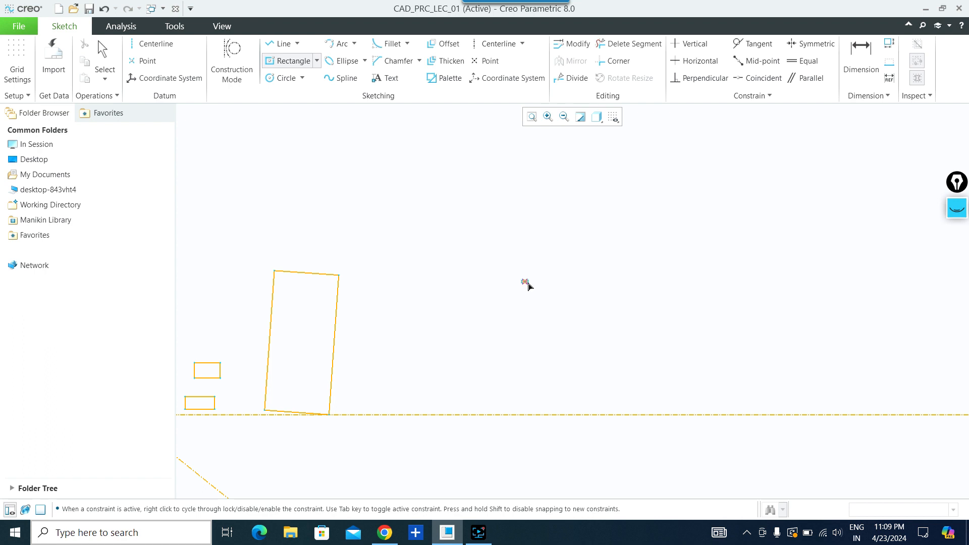
pyautogui.click(525, 281)
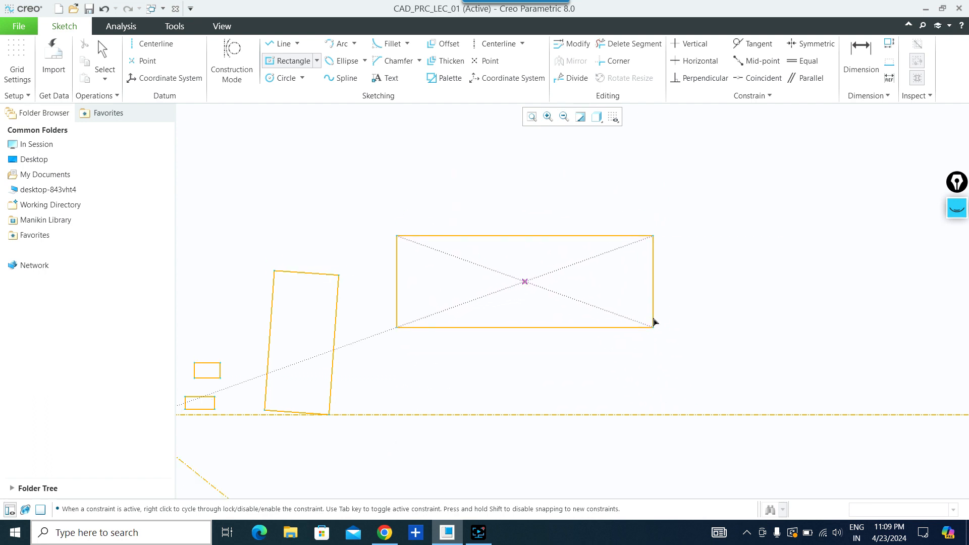
pyautogui.middleClick(652, 369)
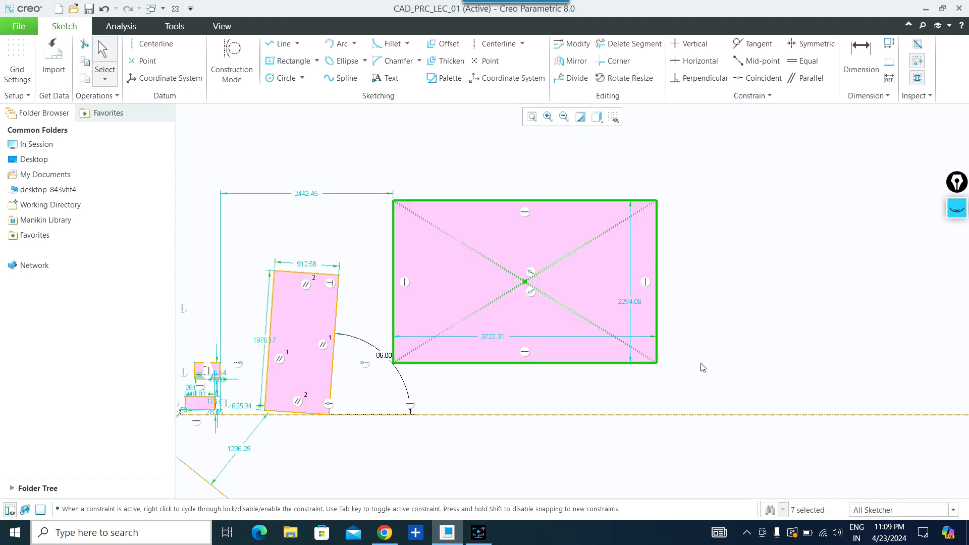
pyautogui.click(707, 348)
# Step: Draw a left-leaning parallelogram with a horizontal base about 4513 long and a height of about 2356, above and right of the center rectangle
pyautogui.scroll(2, 608, 379)
pyautogui.scroll(-3, 591, 366)
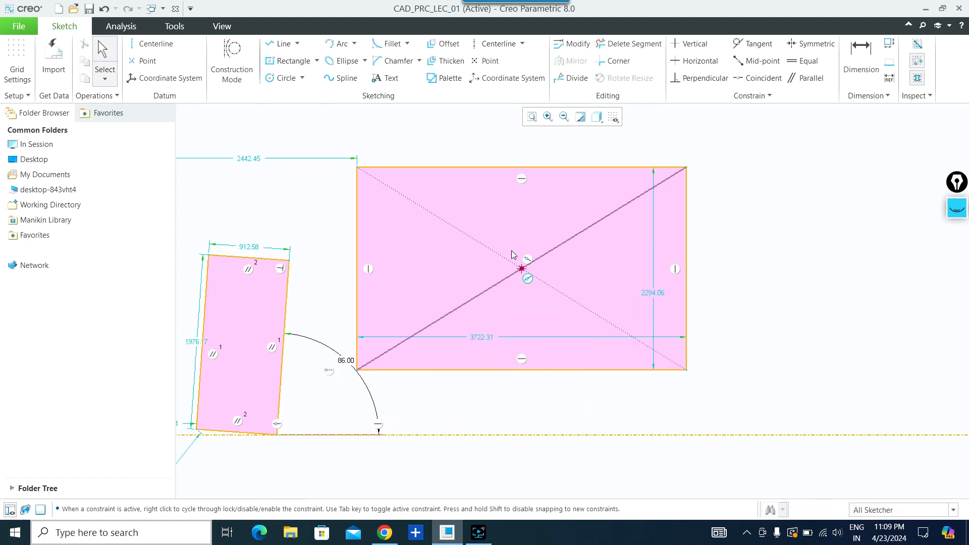
pyautogui.scroll(2, 511, 248)
pyautogui.moveTo(499, 164)
pyautogui.mouseDown(button='middle')
pyautogui.moveTo(491, 262)
pyautogui.moveTo(610, 283)
pyautogui.mouseUp(button='middle')
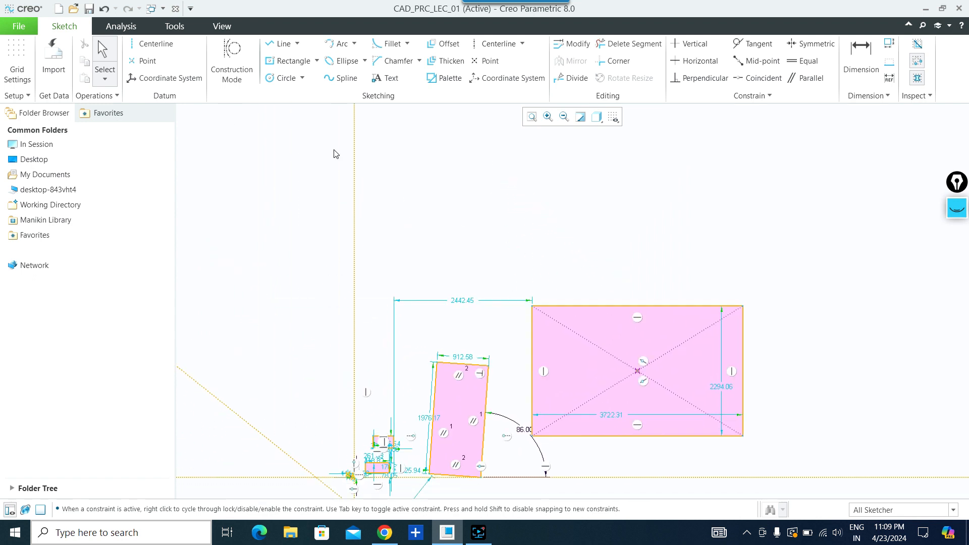
pyautogui.click(317, 61)
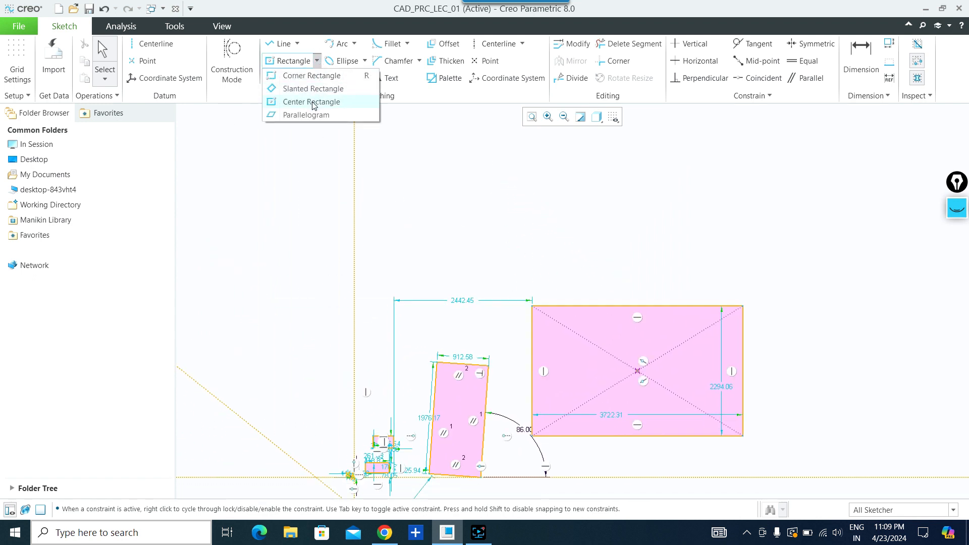
pyautogui.click(307, 115)
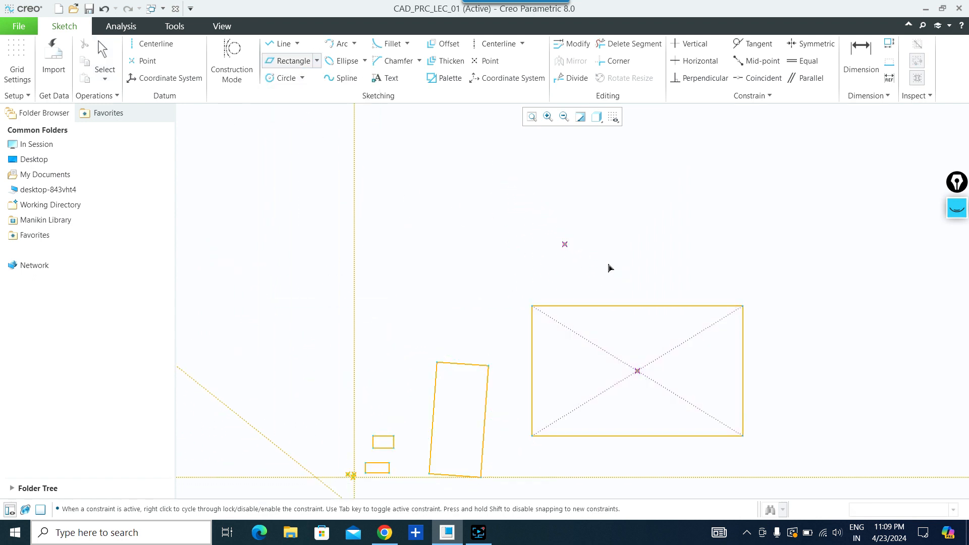
pyautogui.scroll(3, 608, 268)
pyautogui.moveTo(610, 236); pyautogui.dragTo(384, 287, button='middle')
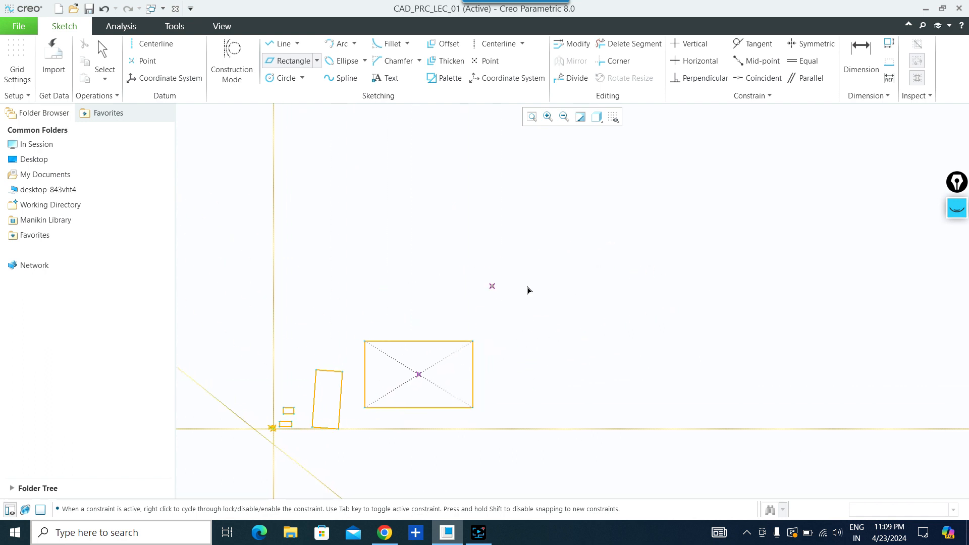
pyautogui.scroll(-1, 600, 286)
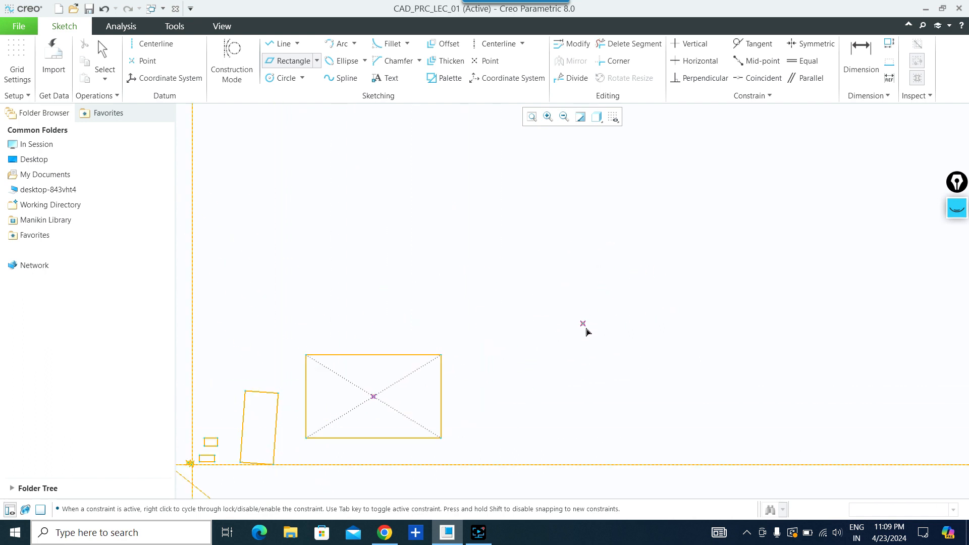
pyautogui.click(600, 337)
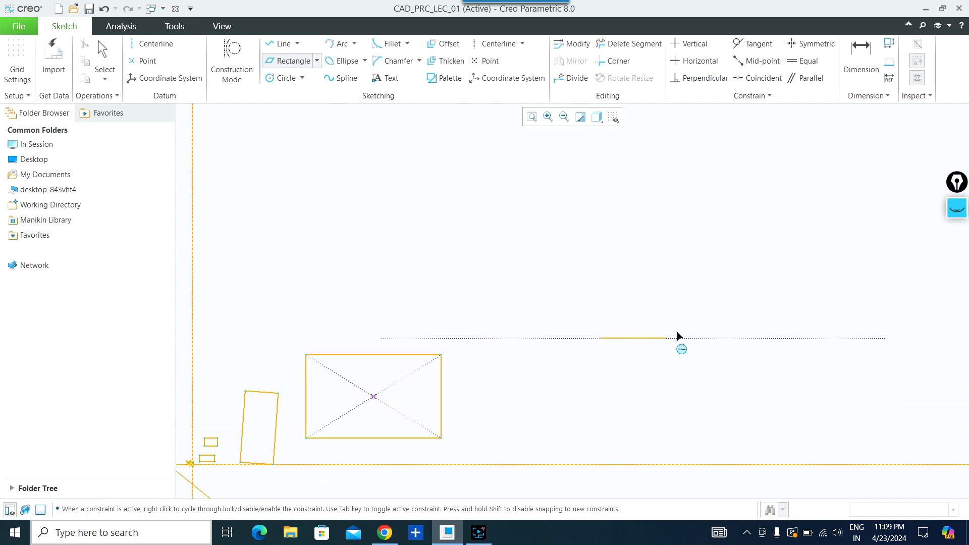
pyautogui.click(763, 338)
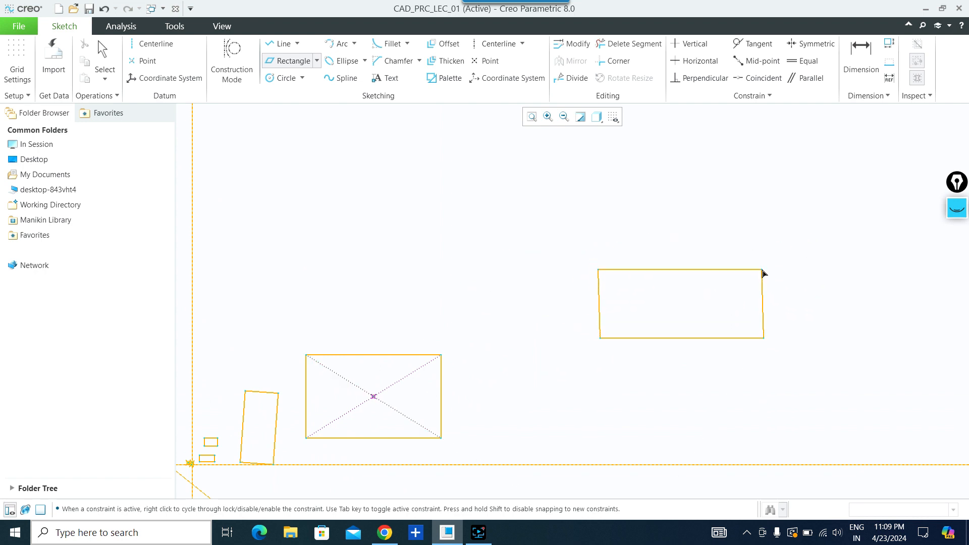
pyautogui.click(657, 253)
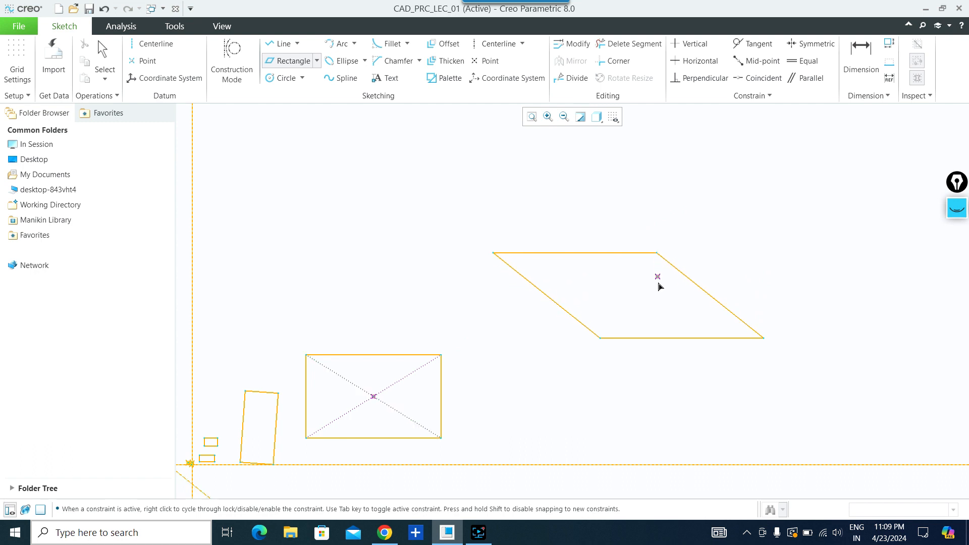
pyautogui.middleClick(615, 294)
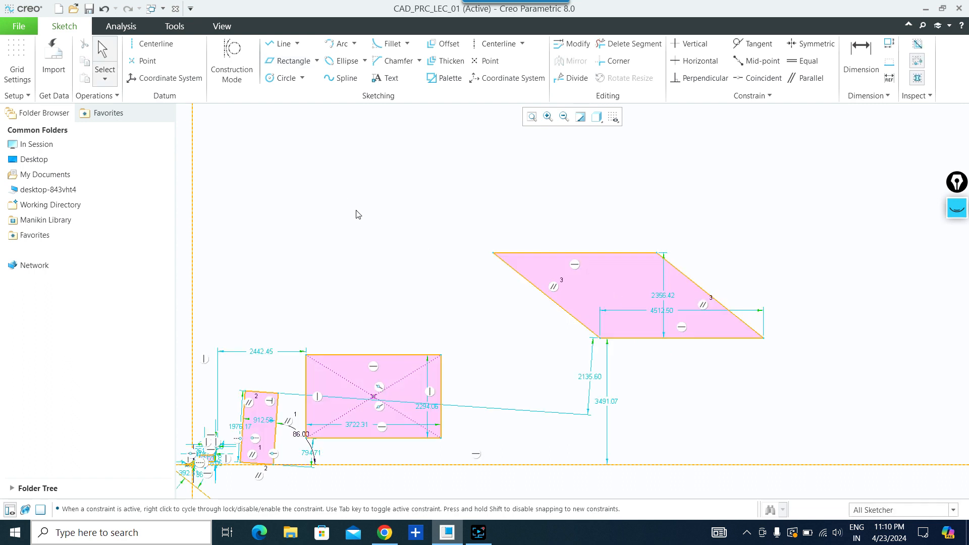
# Step: Draw a center-and-point circle about 9405 in diameter above and right of the parallelogram, centered about 12585 above the horizontal centerline
pyautogui.scroll(-3, 335, 212)
pyautogui.scroll(-2, 294, 97)
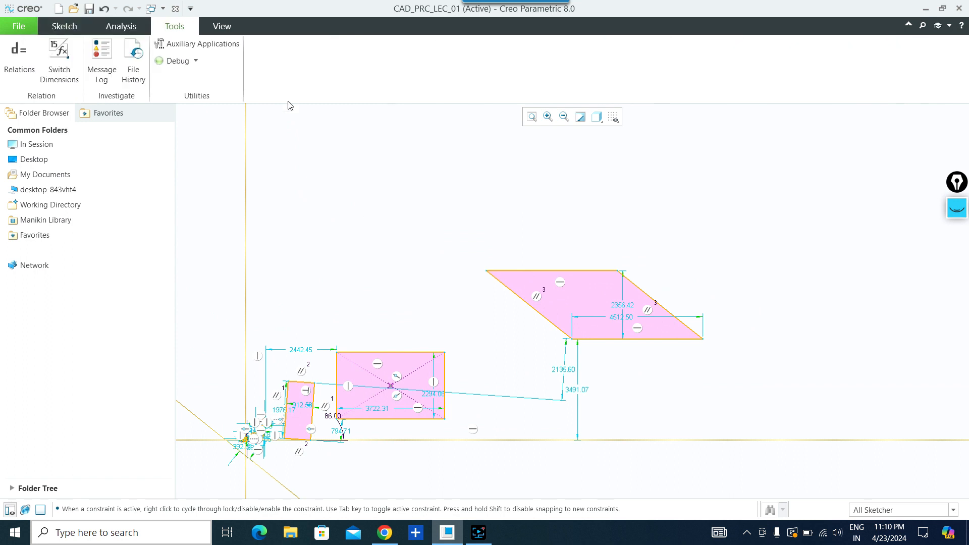
pyautogui.scroll(-3, 285, 135)
pyautogui.click(63, 26)
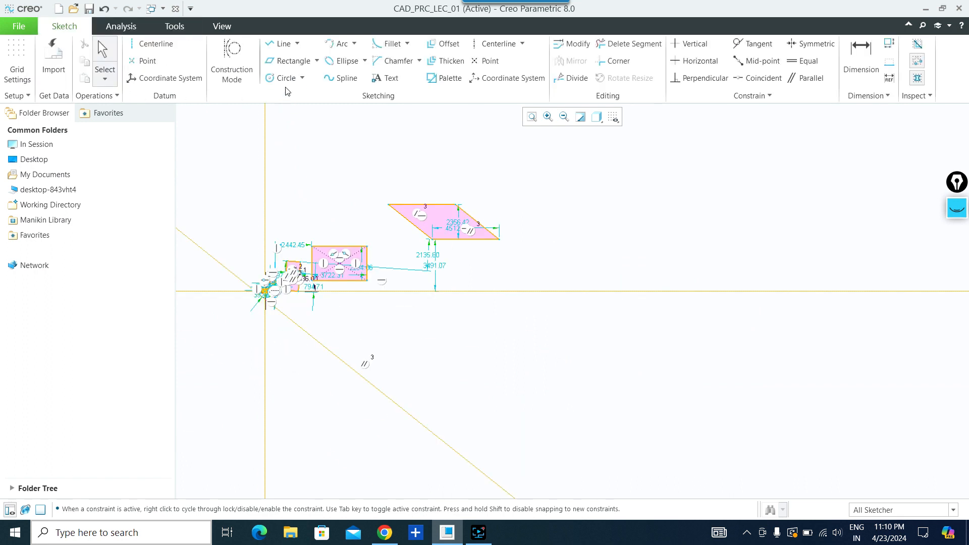
pyautogui.click(303, 79)
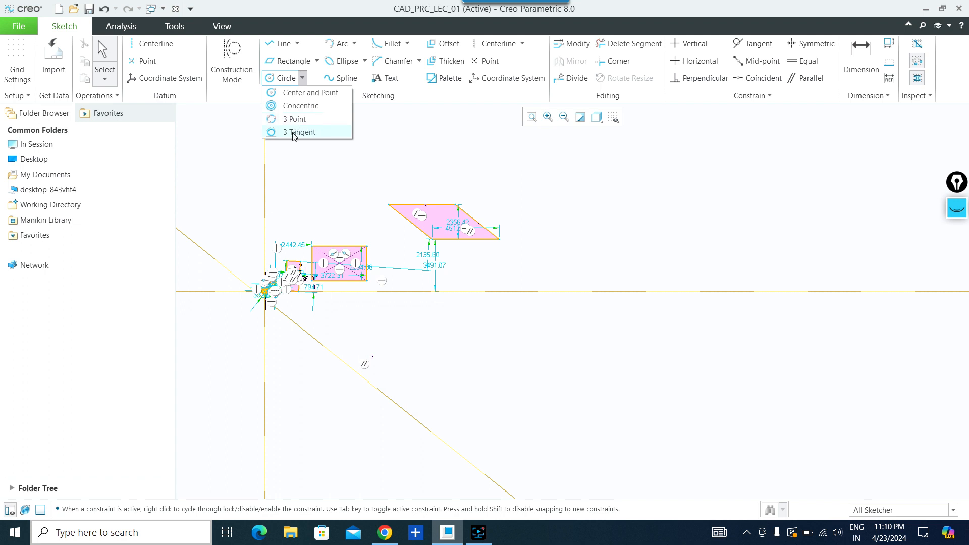
pyautogui.click(301, 95)
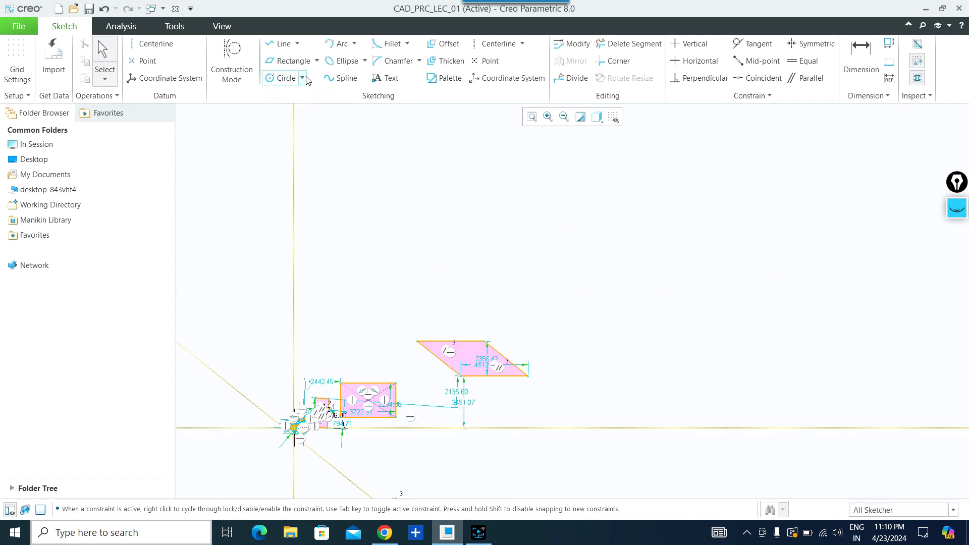
pyautogui.click(302, 78)
pyautogui.click(301, 95)
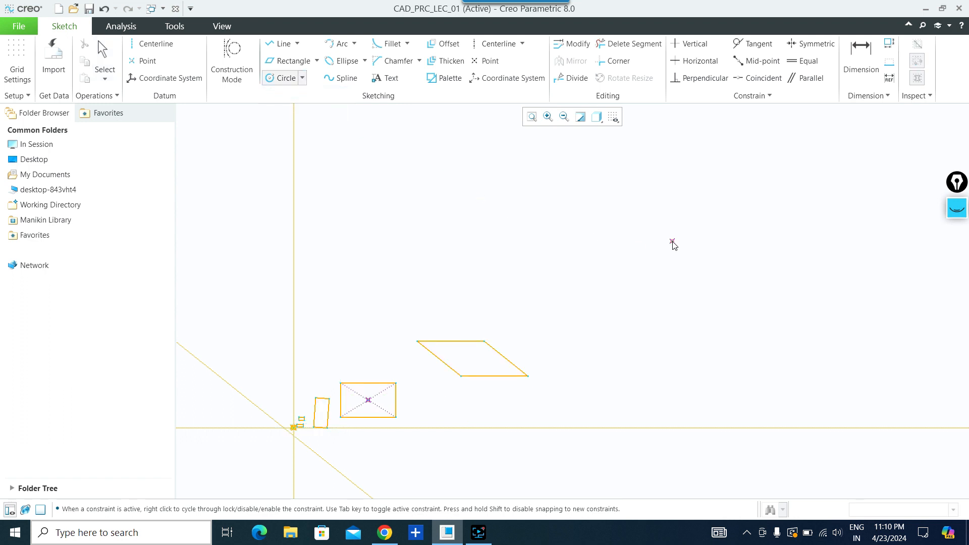
pyautogui.click(673, 242)
pyautogui.click(687, 311)
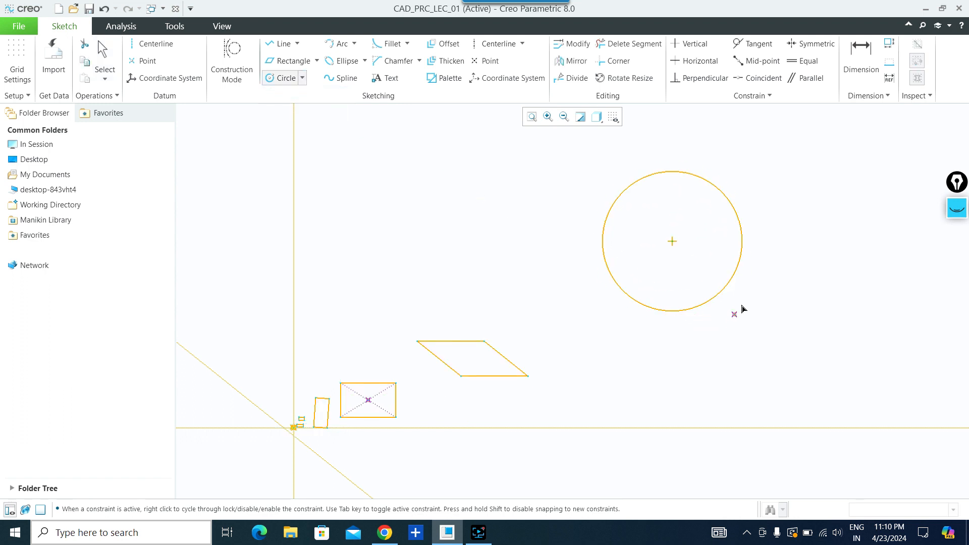
pyautogui.middleClick(769, 287)
# Step: Draw a second center-and-point circle about 21649 in diameter right of the first, centered about 16693 above the horizontal centerline
pyautogui.scroll(2, 790, 202)
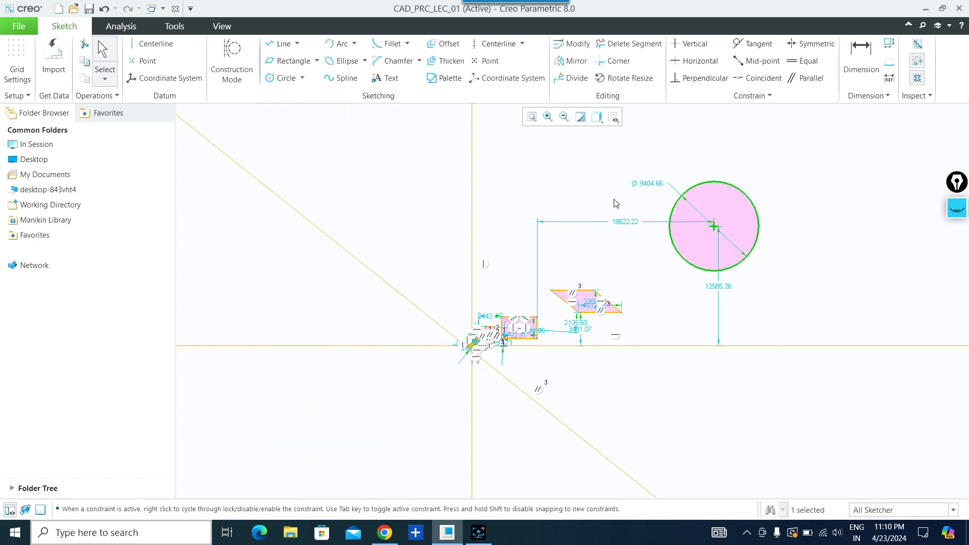
pyautogui.moveTo(763, 167); pyautogui.dragTo(487, 262, button='middle')
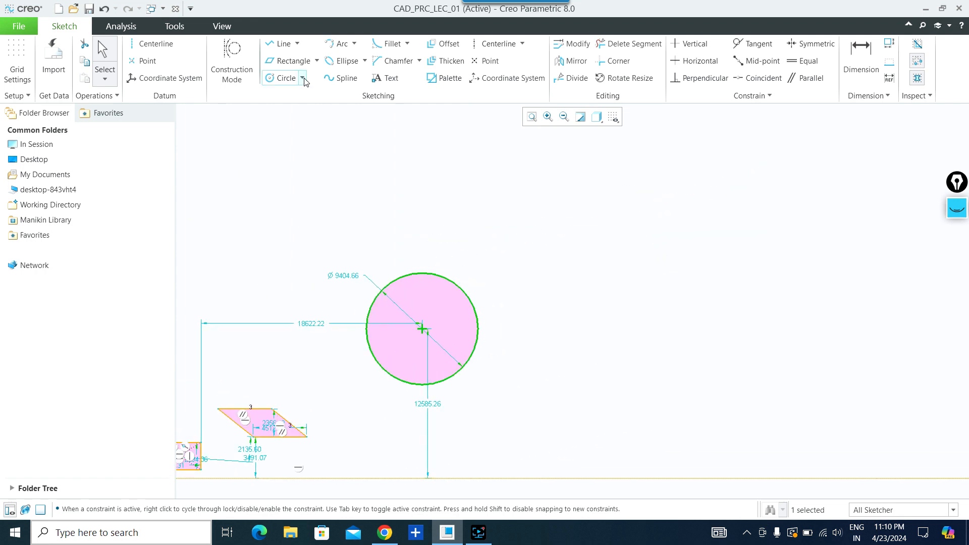
pyautogui.click(303, 79)
pyautogui.click(309, 94)
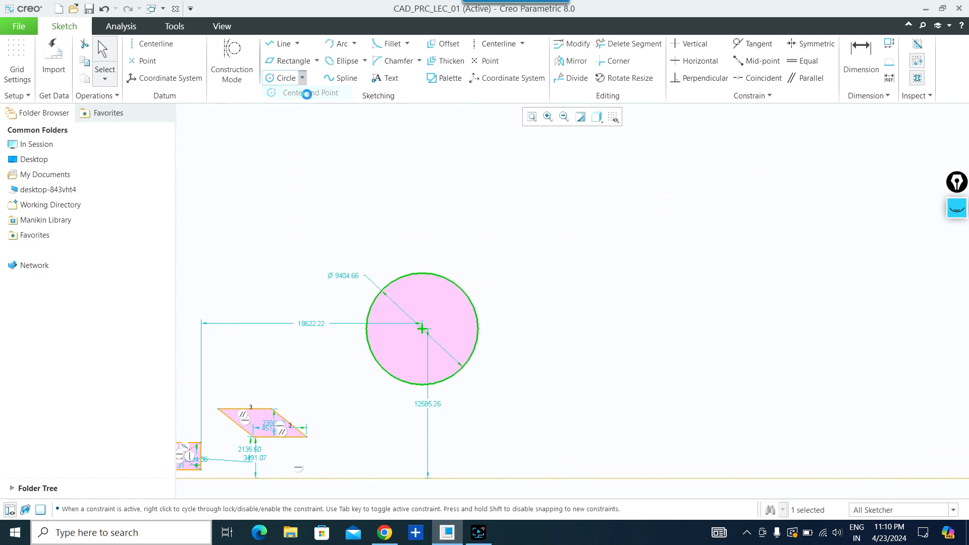
pyautogui.click(656, 281)
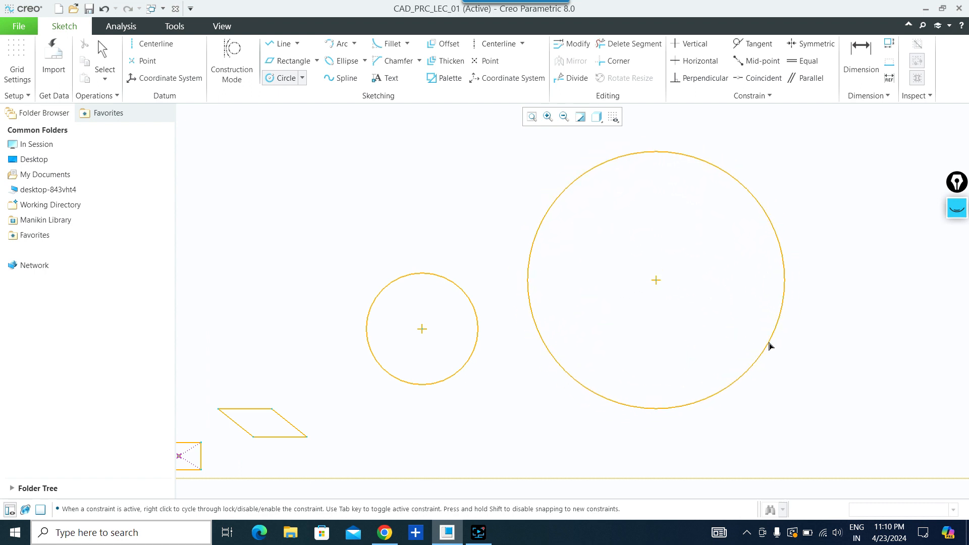
pyautogui.click(771, 346)
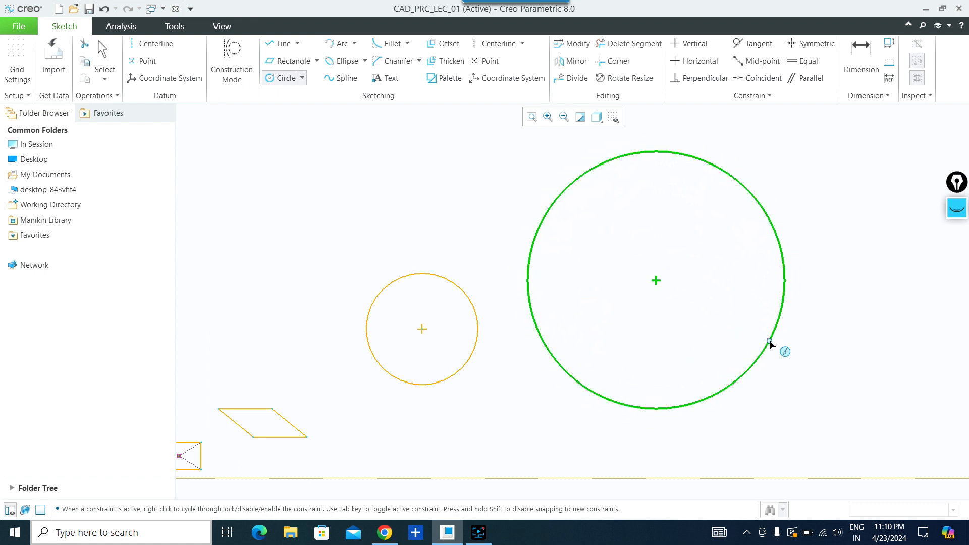
pyautogui.middleClick(827, 330)
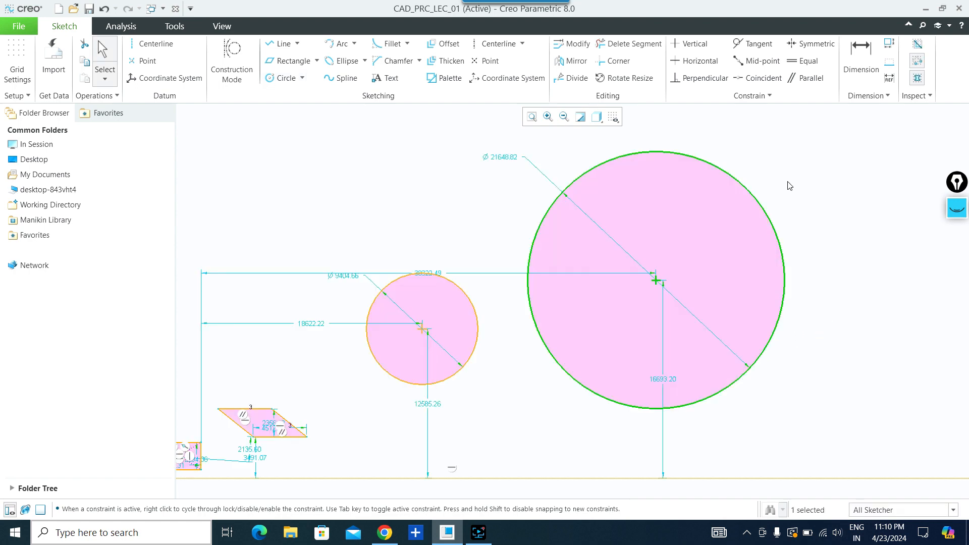
# Step: Draw three concentric circles inside the large circle, about 7906, 13092 and 17686 in diameter
pyautogui.scroll(-2, 761, 239)
pyautogui.scroll(4, 761, 239)
pyautogui.scroll(1, 514, 187)
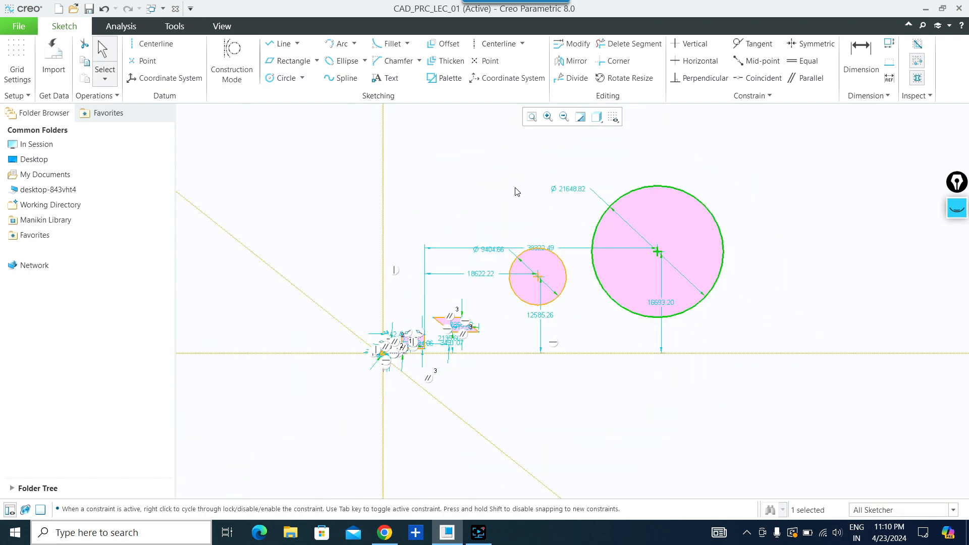
pyautogui.moveTo(514, 187); pyautogui.dragTo(602, 277, button='middle')
pyautogui.scroll(-1, 585, 307)
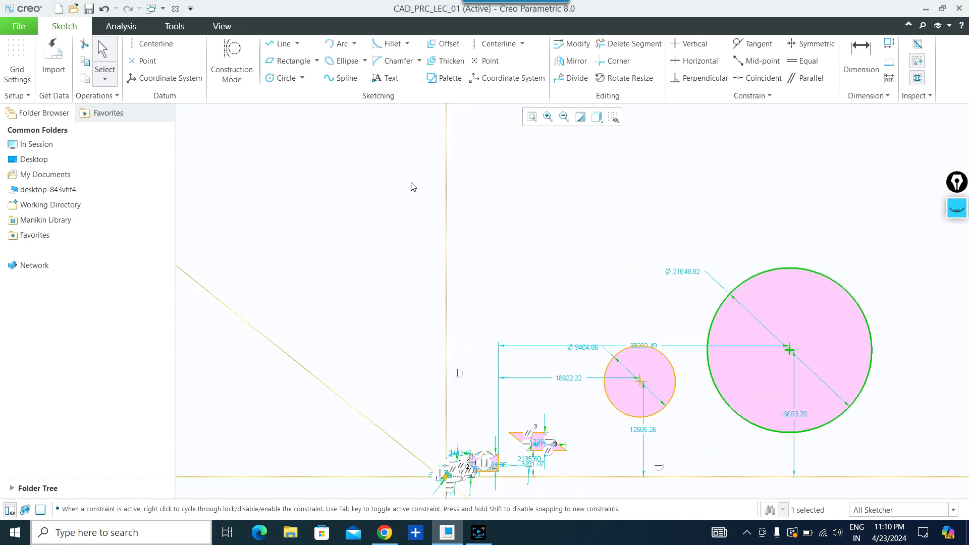
pyautogui.click(302, 78)
pyautogui.click(301, 106)
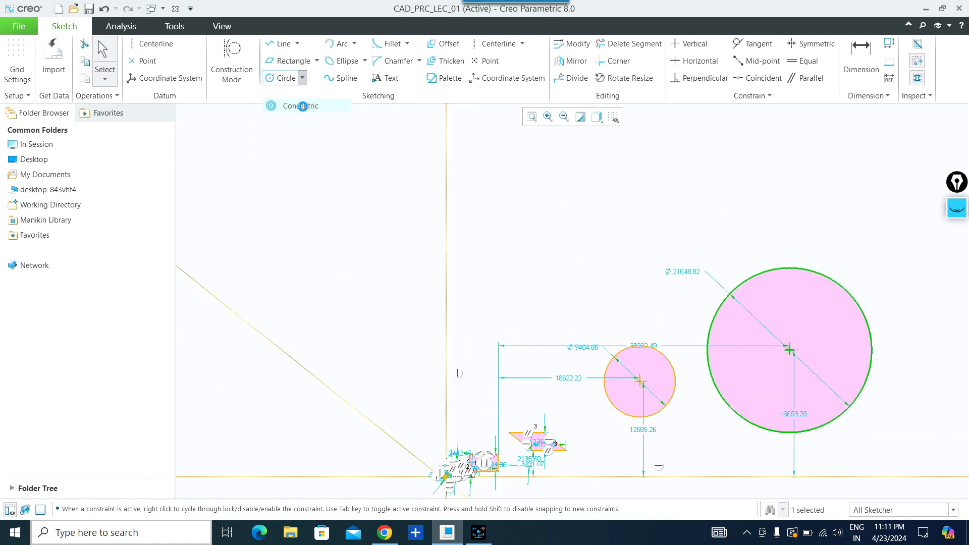
pyautogui.moveTo(610, 223)
pyautogui.mouseDown(button='middle')
pyautogui.moveTo(497, 177)
pyautogui.moveTo(316, 142)
pyautogui.mouseUp(button='middle')
pyautogui.moveTo(770, 280); pyautogui.dragTo(659, 271, button='middle')
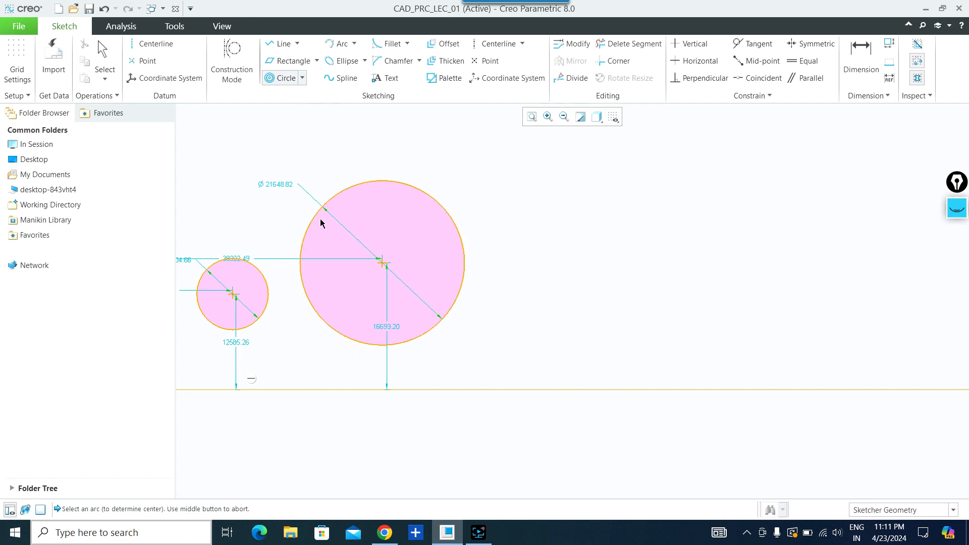
pyautogui.scroll(1, 331, 272)
pyautogui.keyDown('shift'); pyautogui.moveTo(319, 277); pyautogui.dragTo(419, 294, button='middle'); pyautogui.keyUp('shift')
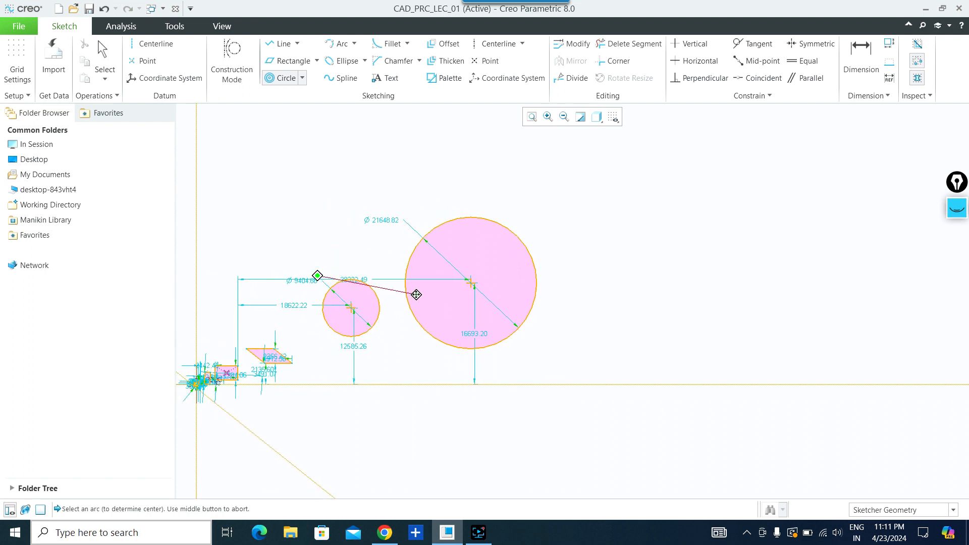
pyautogui.scroll(-2, 497, 294)
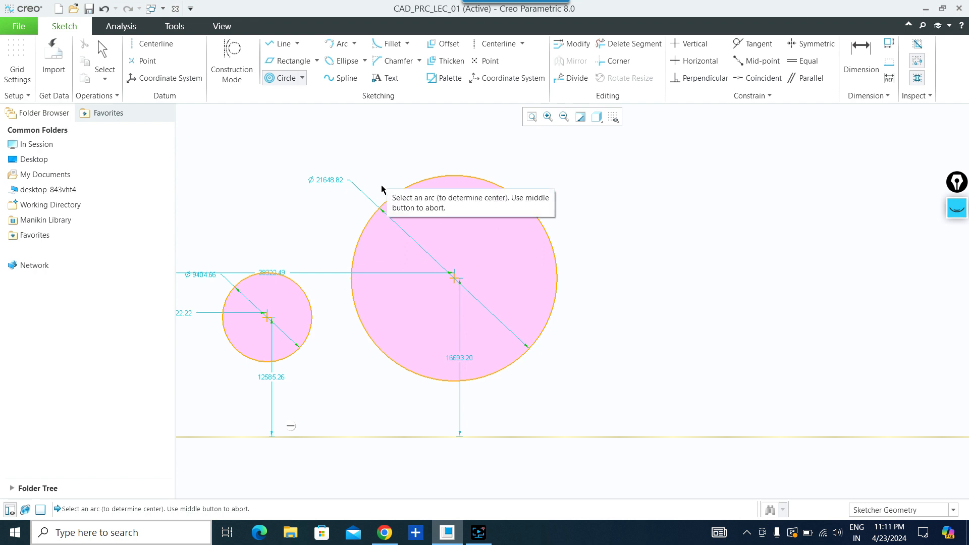
pyautogui.click(303, 78)
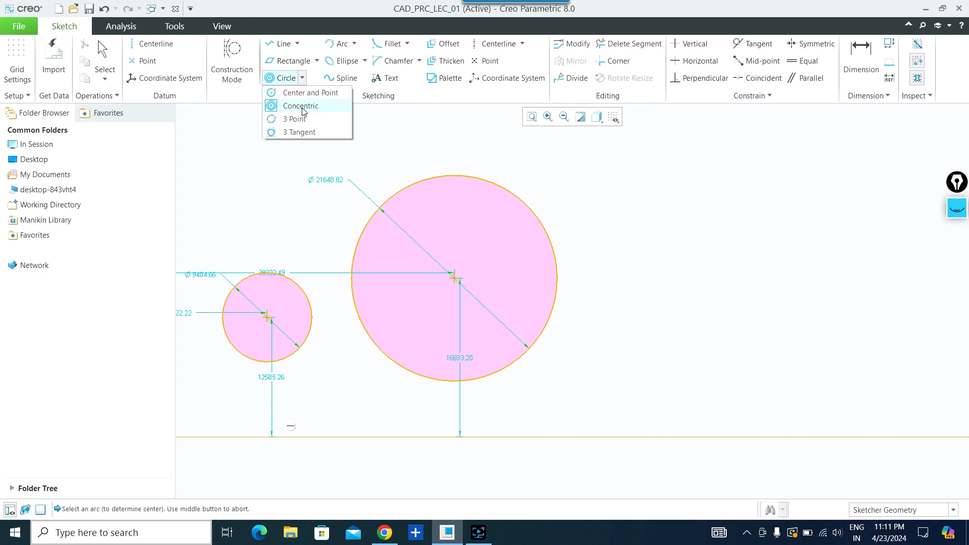
pyautogui.click(303, 79)
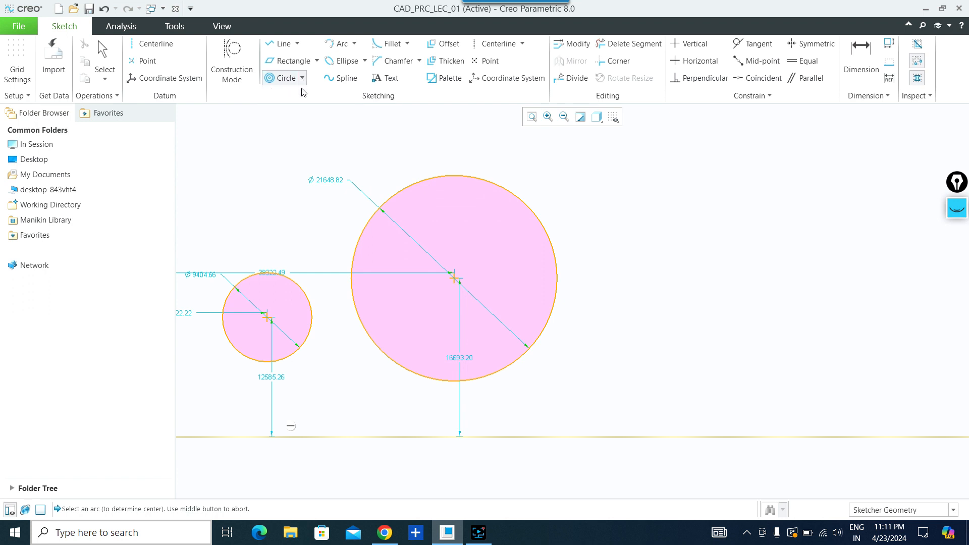
pyautogui.click(495, 189)
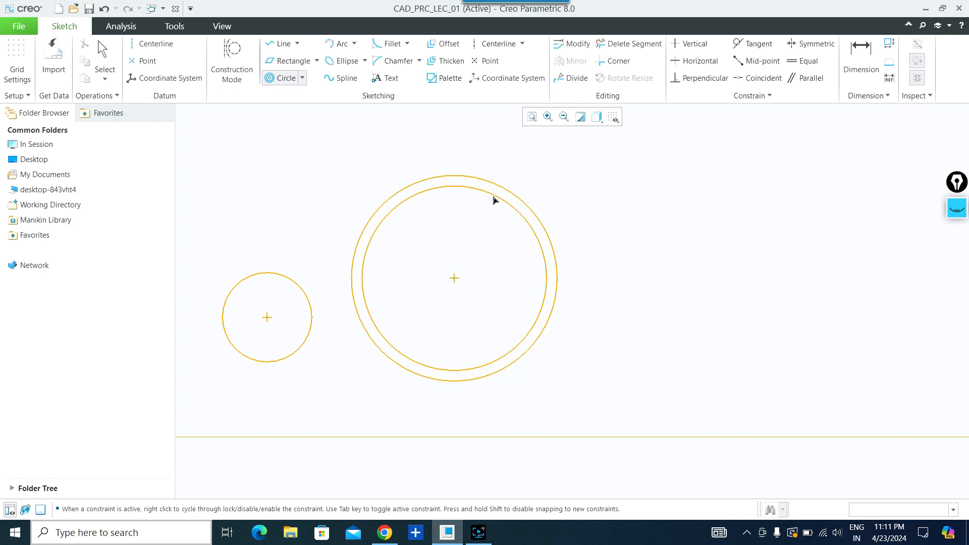
pyautogui.click(478, 251)
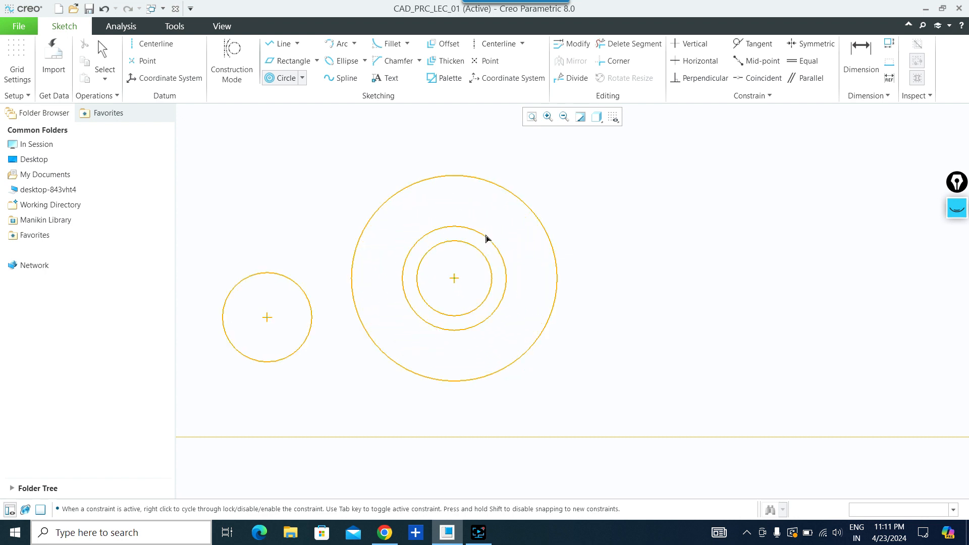
pyautogui.click(493, 231)
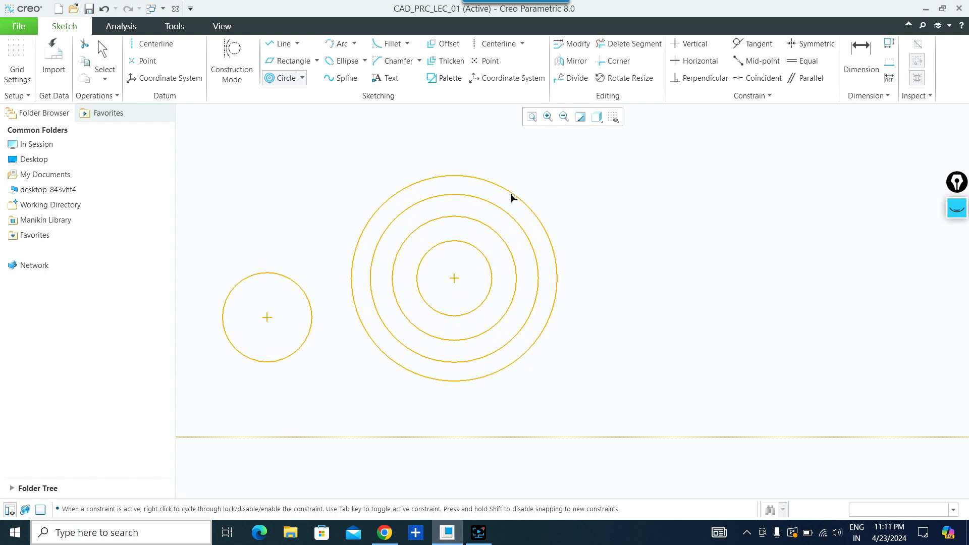
# Step: Add three larger concentric circles around the same center, about 27462, 32686 and 40248 in diameter
pyautogui.click(529, 174)
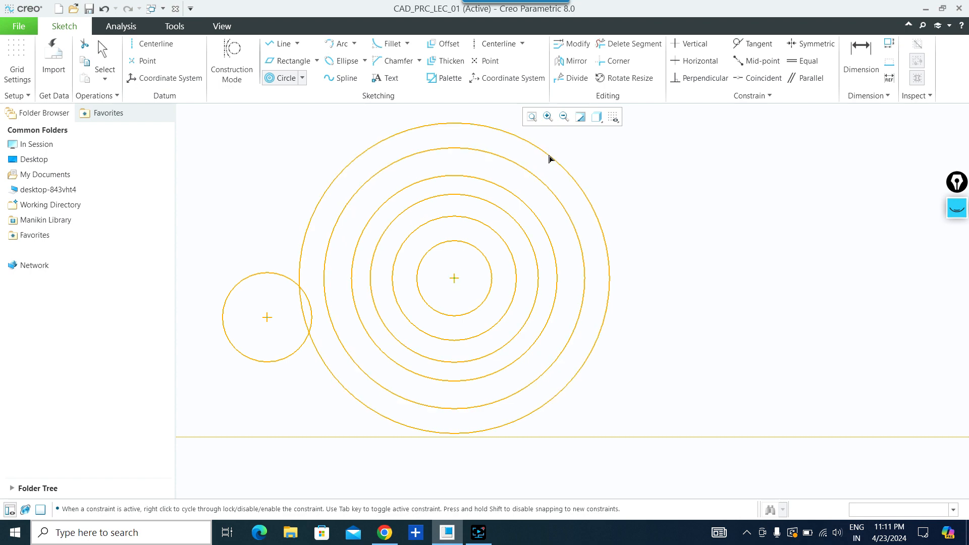
pyautogui.click(592, 158)
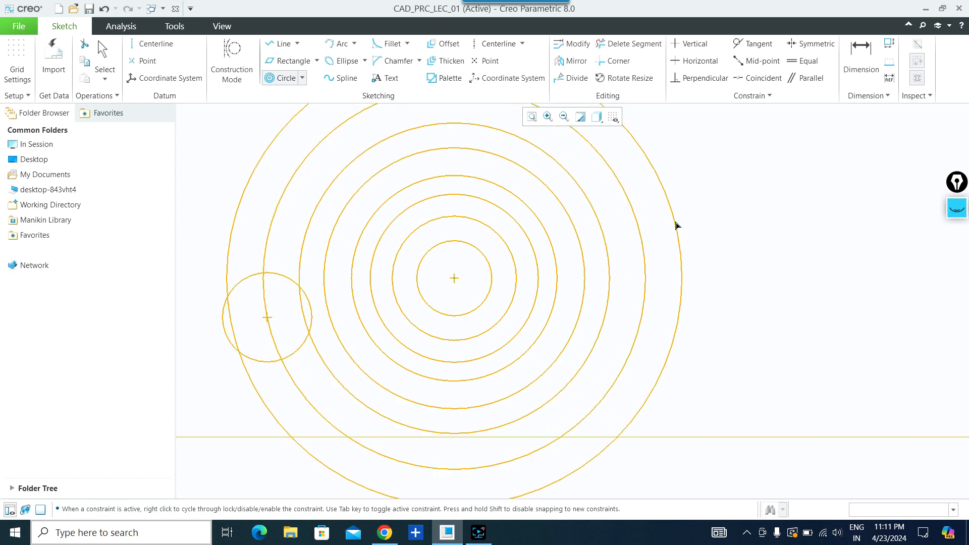
pyautogui.scroll(-3, 679, 230)
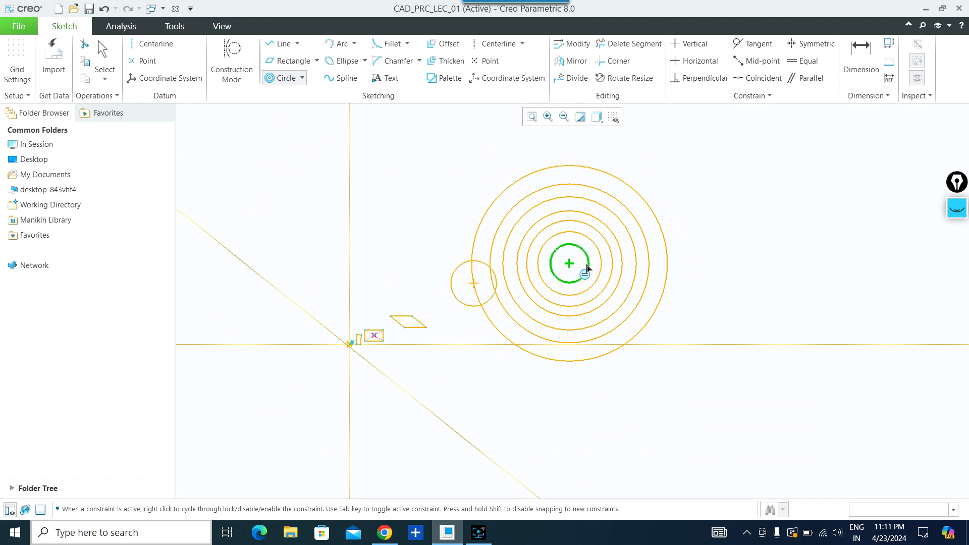
# Step: Draw the innermost concentric circle about 3969 in diameter and end the Concentric circle command
pyautogui.scroll(3, 586, 267)
pyautogui.click(572, 262)
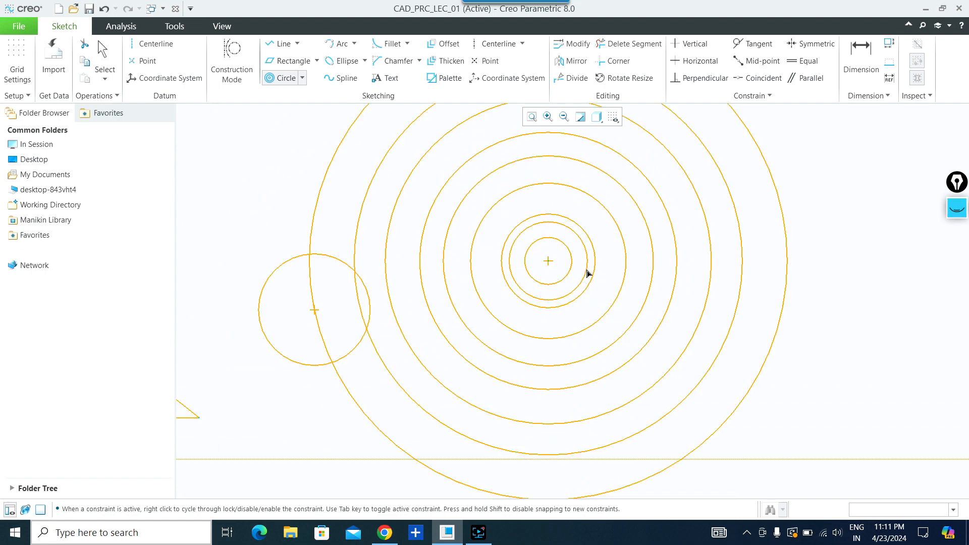
pyautogui.middleClick(588, 274)
pyautogui.middleClick(561, 268)
pyautogui.scroll(-1, 620, 274)
pyautogui.scroll(-1, 621, 277)
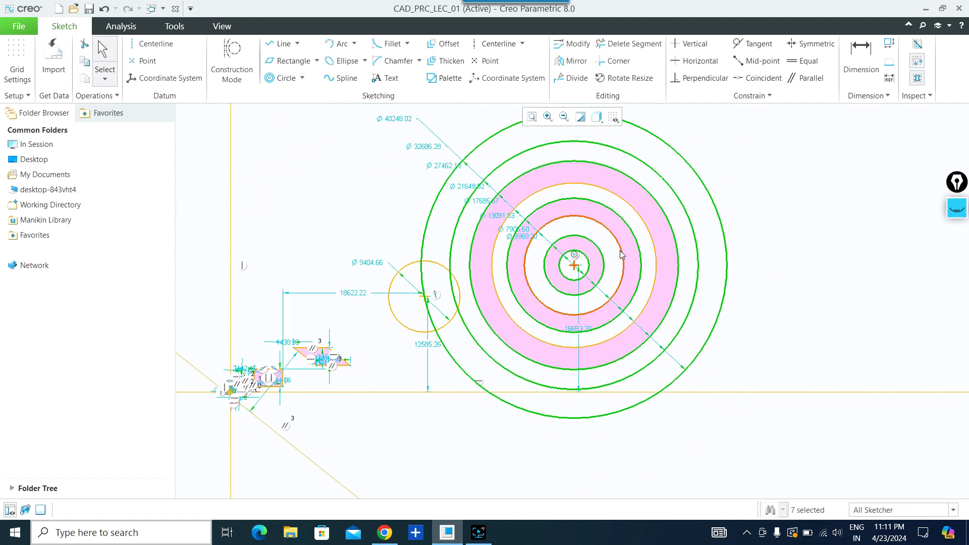
pyautogui.scroll(2, 614, 251)
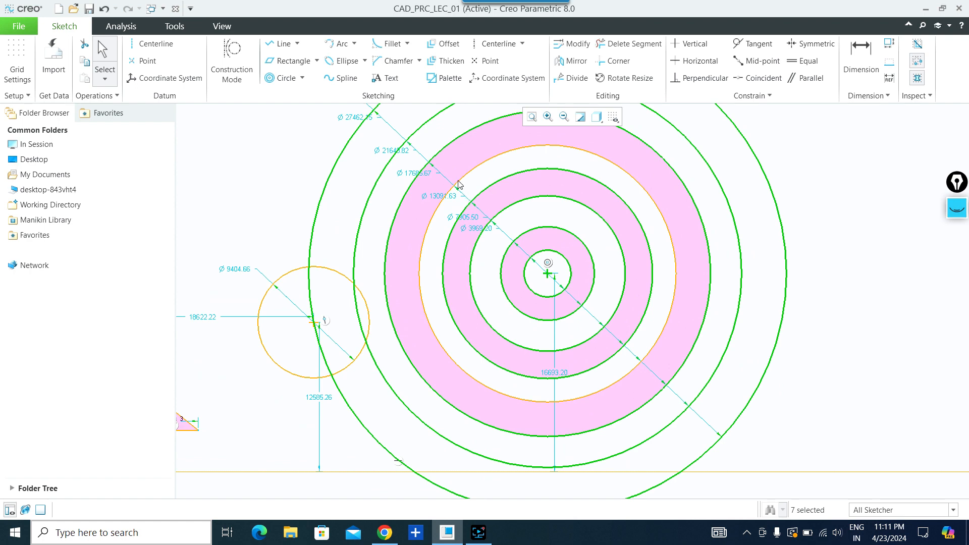
pyautogui.scroll(-3, 585, 161)
pyautogui.scroll(2, 491, 134)
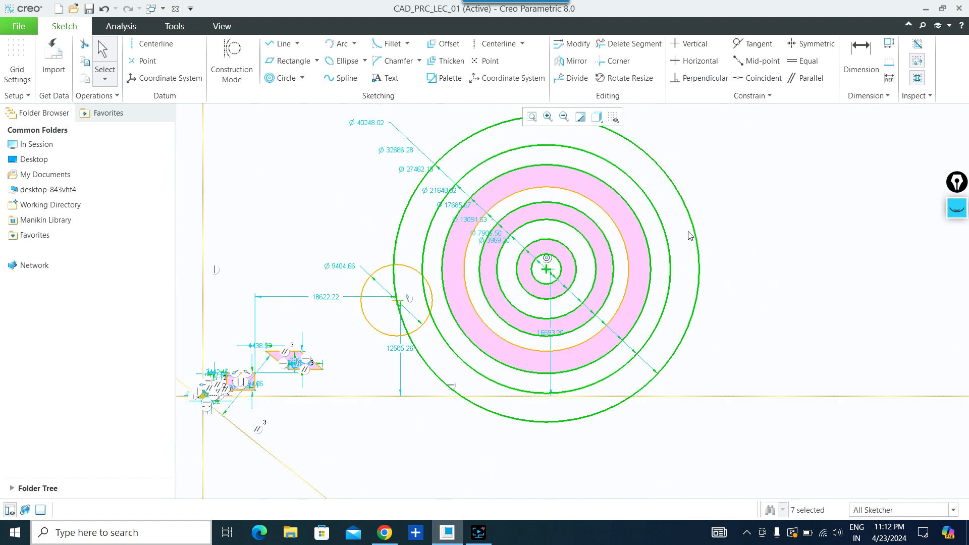
# Step: Draw a 3-point circle about 22764 in diameter, overlapping the upper left of the concentric circles, centered about 17751 above the parallelogram's top edge
pyautogui.click(303, 77)
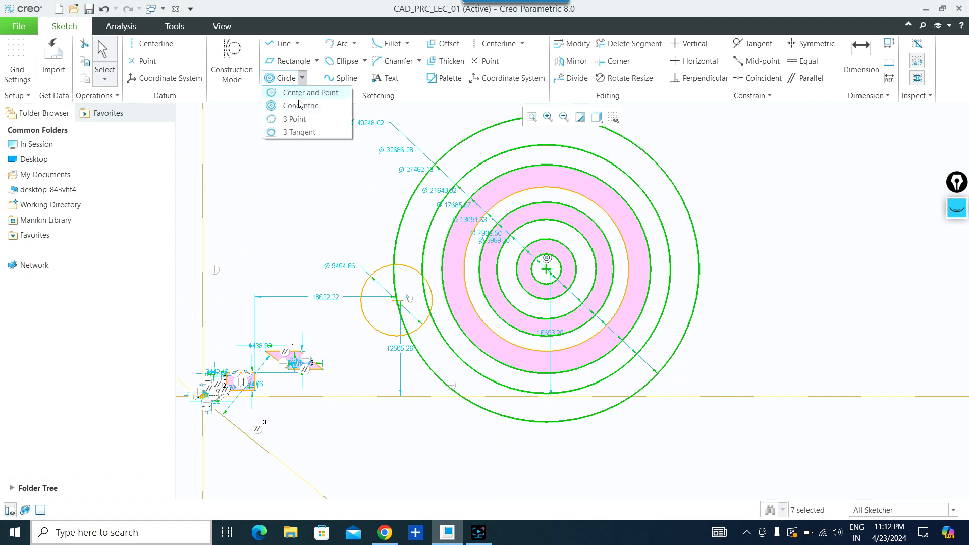
pyautogui.click(297, 119)
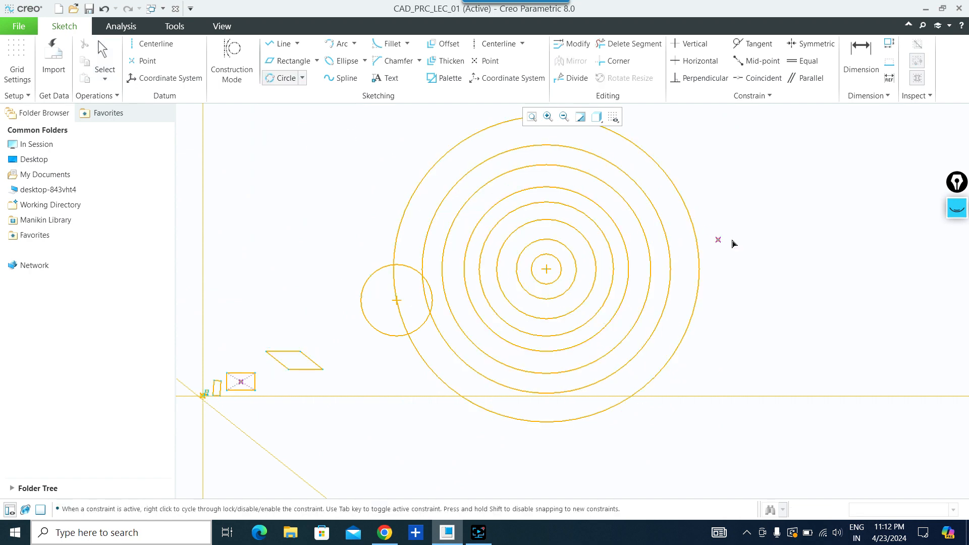
pyautogui.scroll(-2, 737, 224)
pyautogui.scroll(2, 706, 230)
pyautogui.scroll(1, 674, 240)
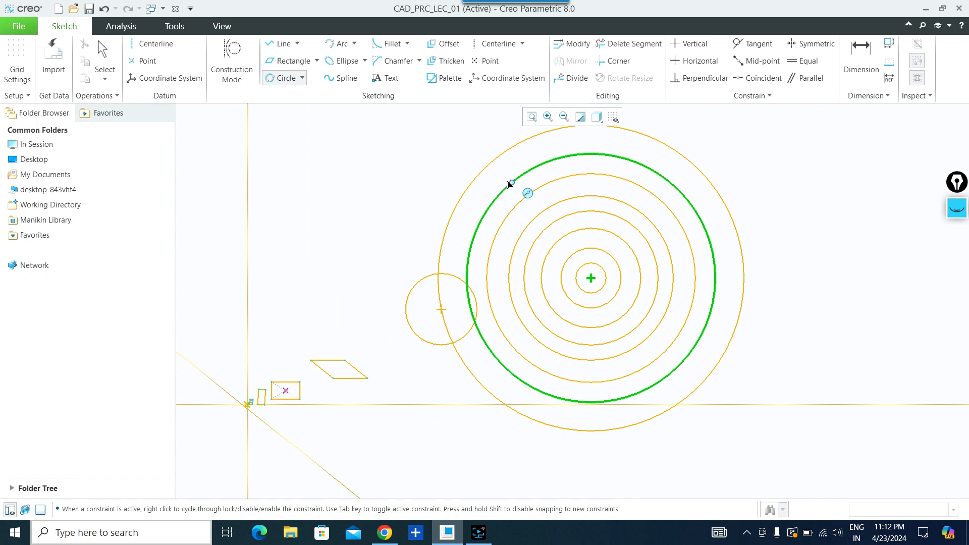
pyautogui.click(505, 218)
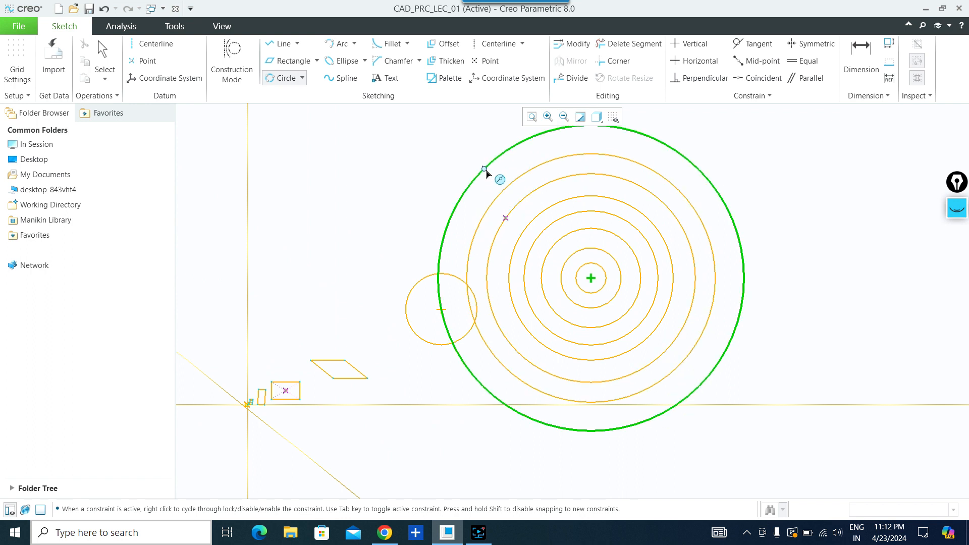
pyautogui.click(484, 169)
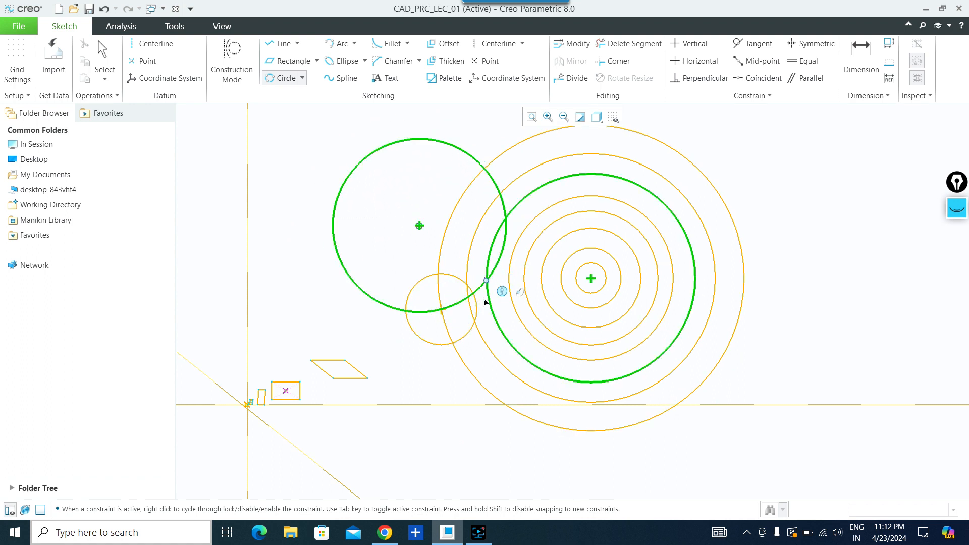
pyautogui.click(484, 302)
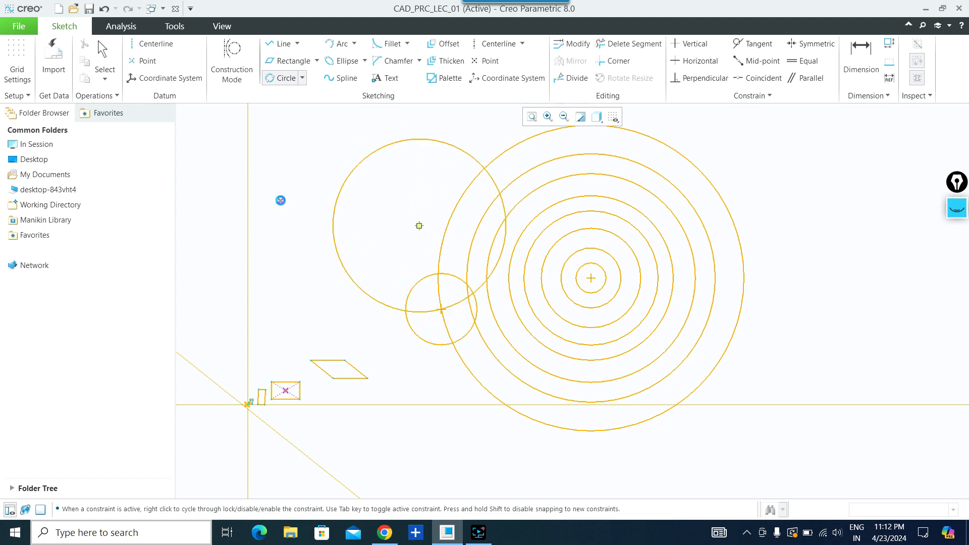
pyautogui.middleClick(280, 200)
pyautogui.click(376, 155)
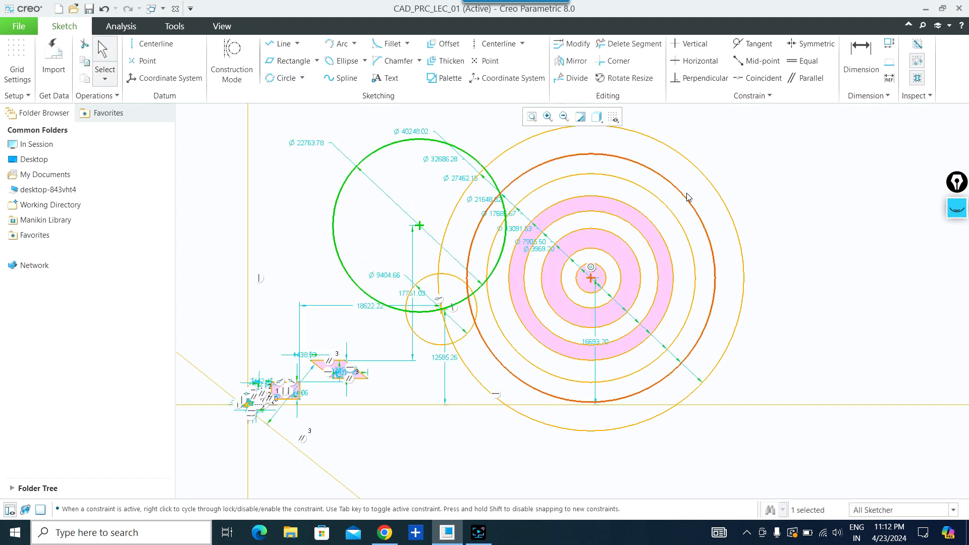
pyautogui.scroll(-1, 700, 166)
pyautogui.scroll(1, 682, 166)
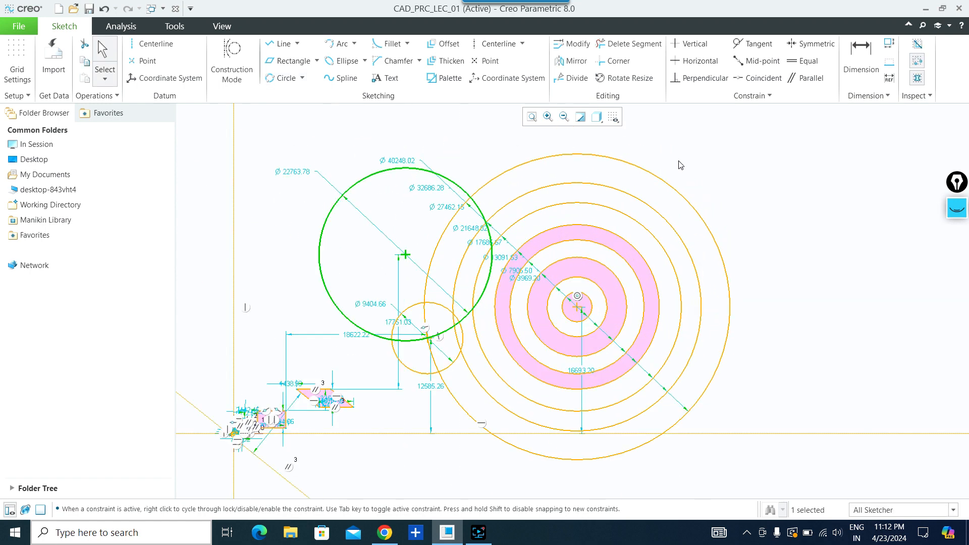
# Step: Draw a 3-tangent circle touching the small 9405 circle, the 3-point circle and the 13092 concentric circle
pyautogui.click(302, 78)
pyautogui.click(301, 131)
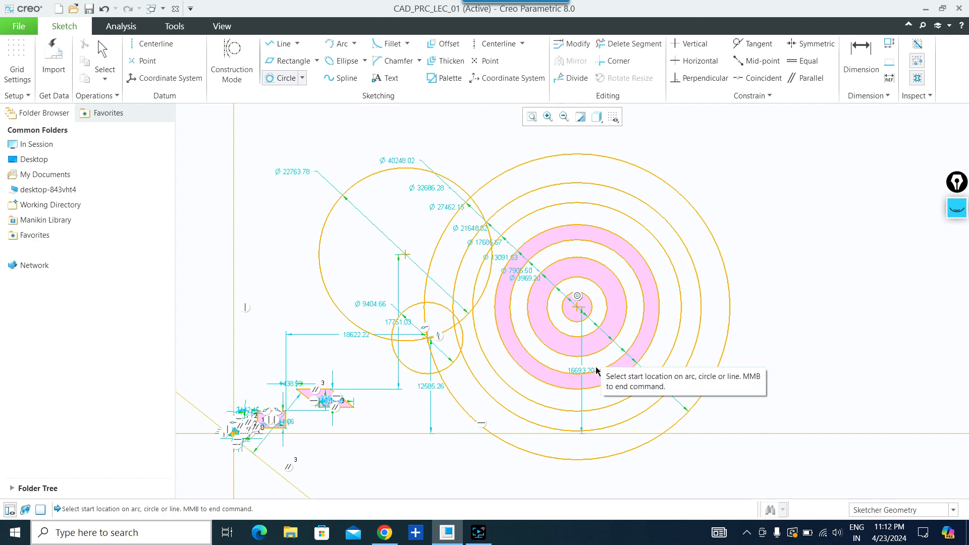
pyautogui.scroll(2, 515, 414)
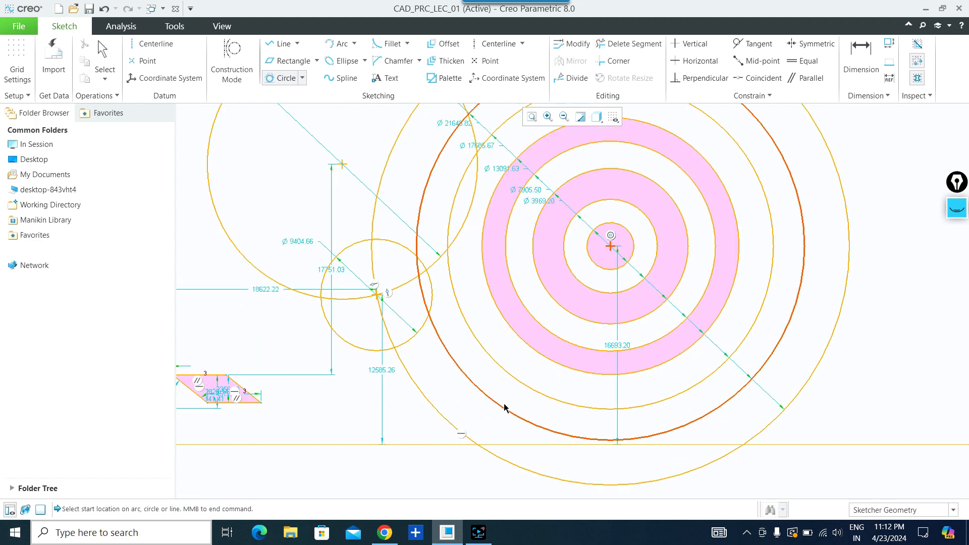
pyautogui.click(408, 346)
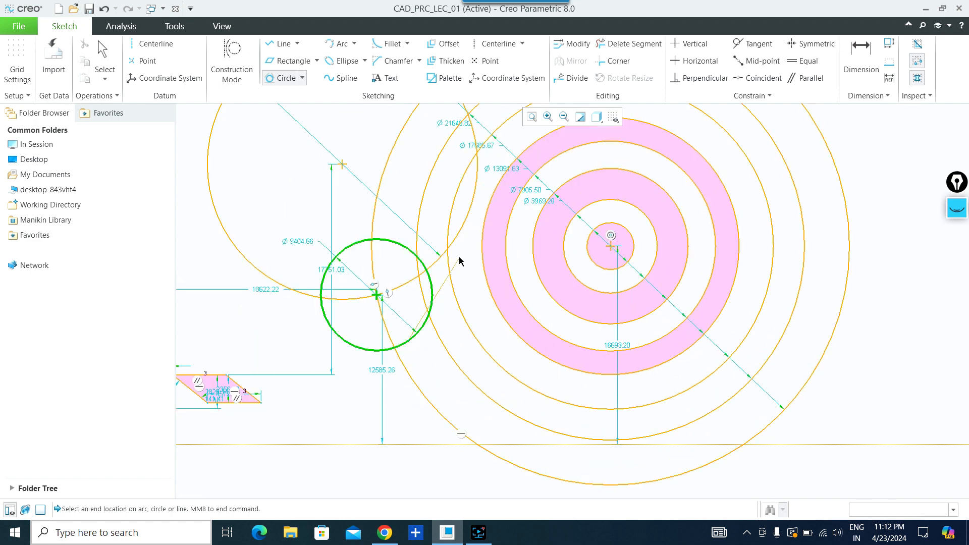
pyautogui.click(462, 233)
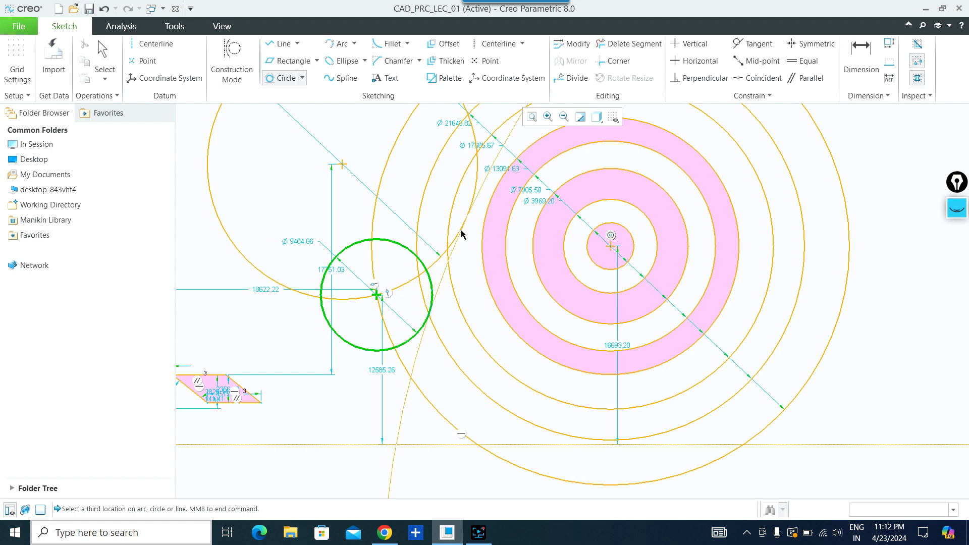
pyautogui.click(536, 270)
pyautogui.scroll(-4, 499, 255)
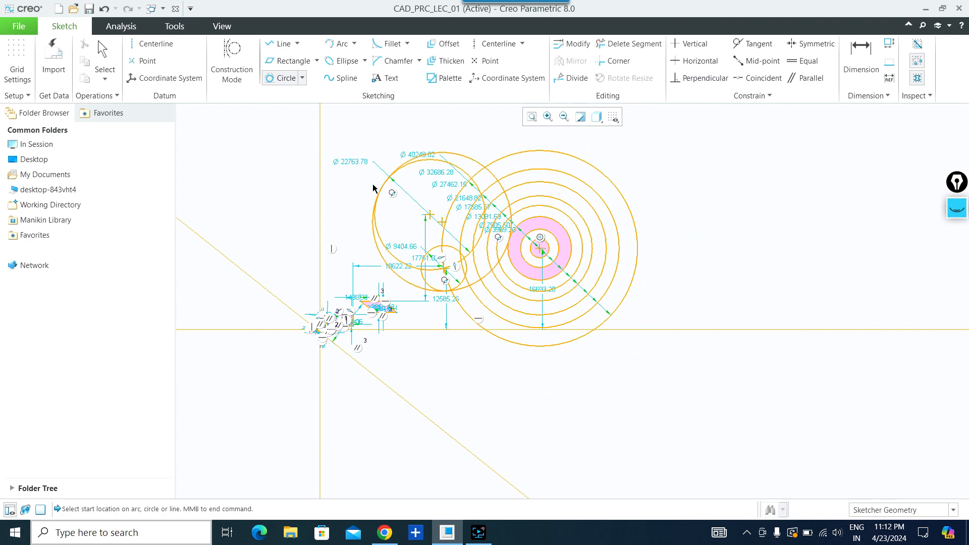
# Step: Draw another 3-tangent circle using the 32686, 3969 and 27462 concentric circles, centered about 17950 above the horizontal centerline
pyautogui.scroll(1, 580, 272)
pyautogui.scroll(2, 692, 260)
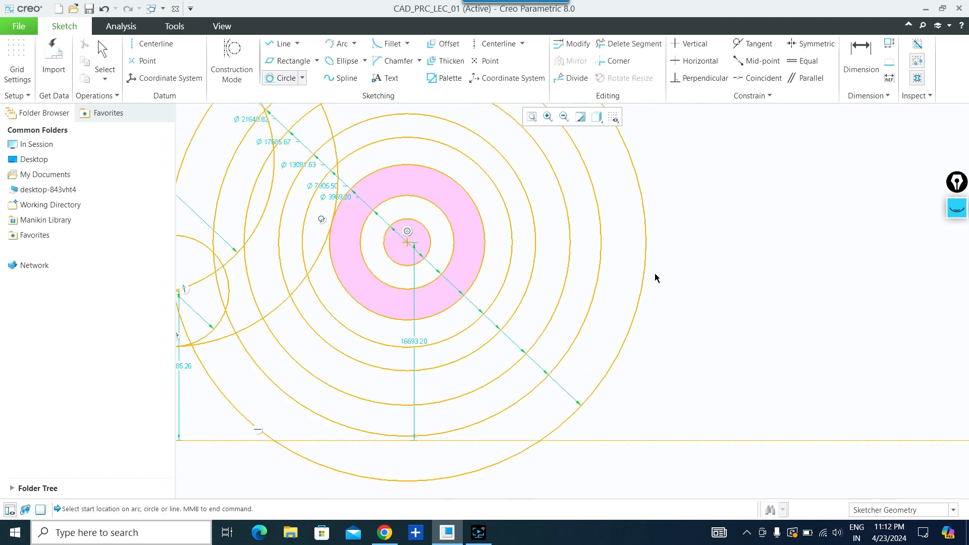
pyautogui.click(601, 259)
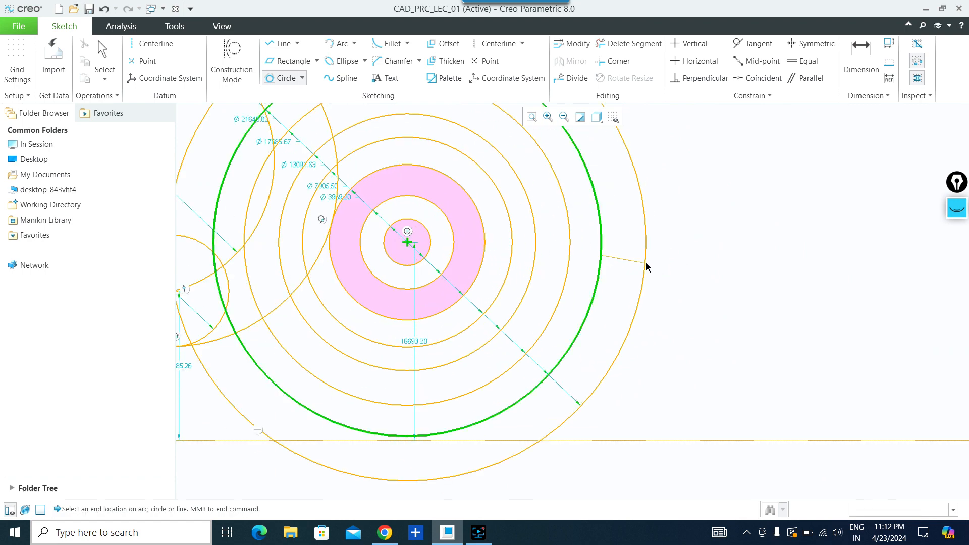
pyautogui.click(431, 251)
pyautogui.click(558, 182)
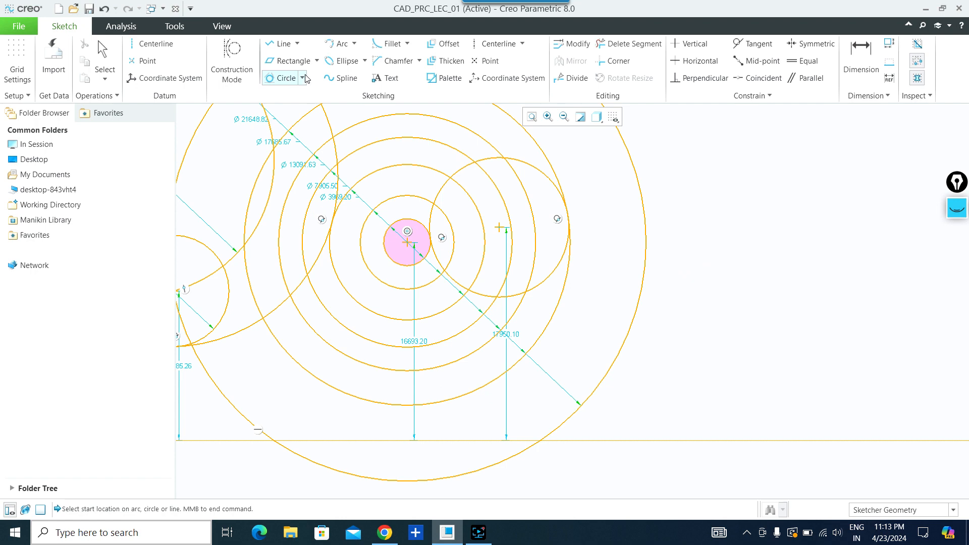
pyautogui.scroll(-4, 636, 258)
pyautogui.scroll(1, 414, 148)
pyautogui.scroll(1, 409, 139)
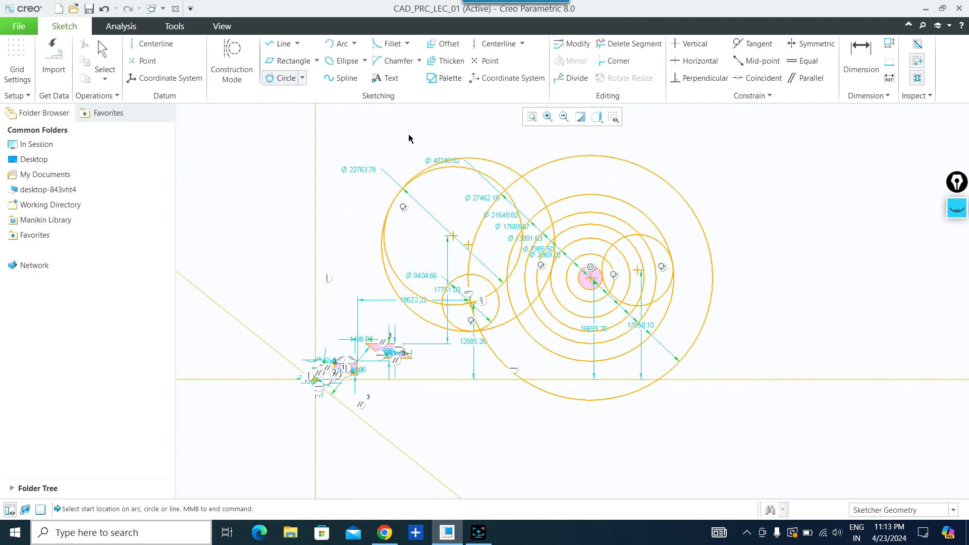
# Step: Draw a closed eight-segment line chain beyond the right side of the concentric circles, with a vertical outer edge about 17269 long
pyautogui.click(298, 44)
pyautogui.click(302, 60)
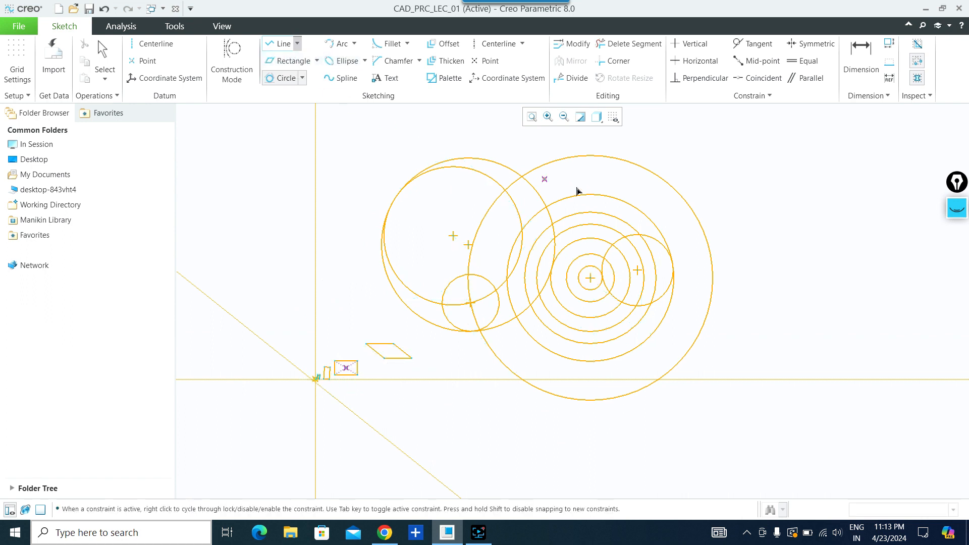
pyautogui.click(752, 194)
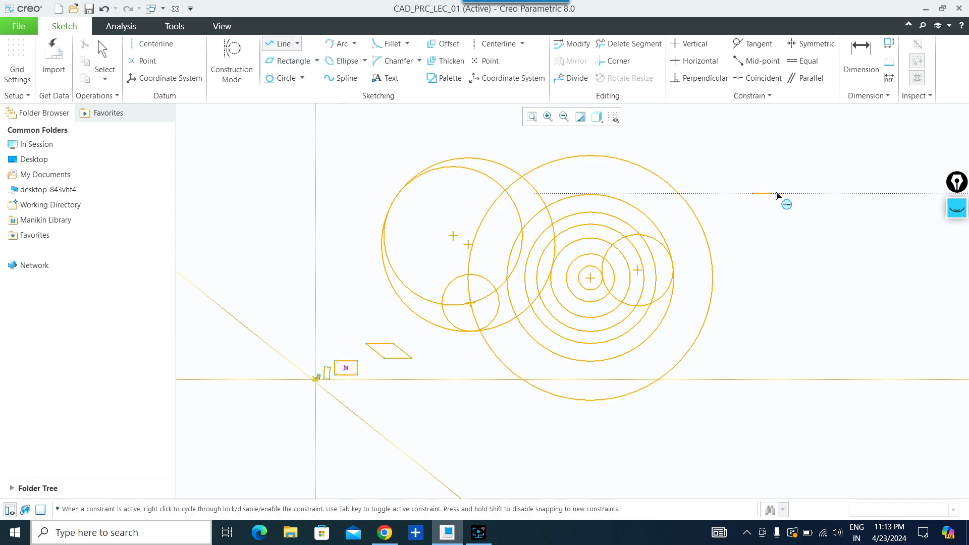
pyautogui.middleClick(842, 195)
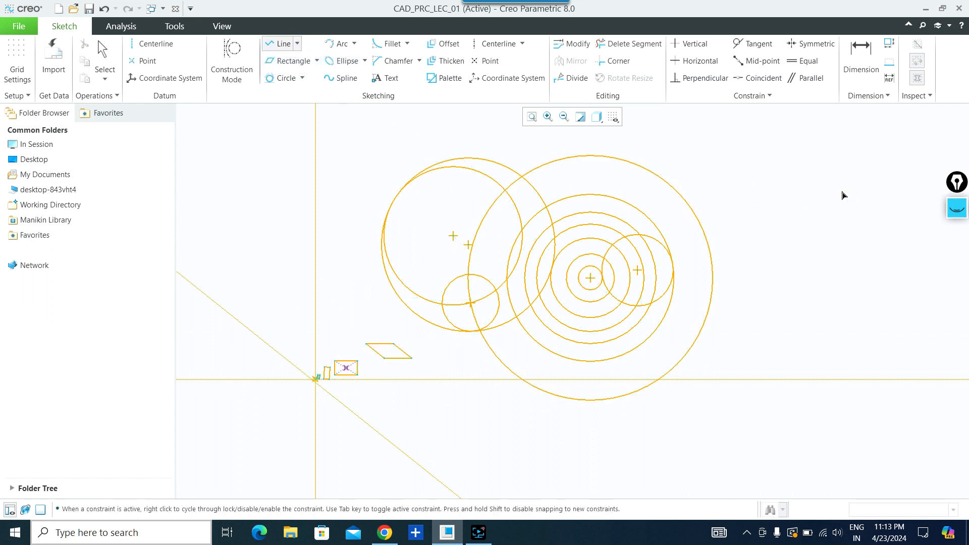
pyautogui.click(841, 227)
pyautogui.click(782, 263)
pyautogui.click(841, 264)
pyautogui.click(833, 309)
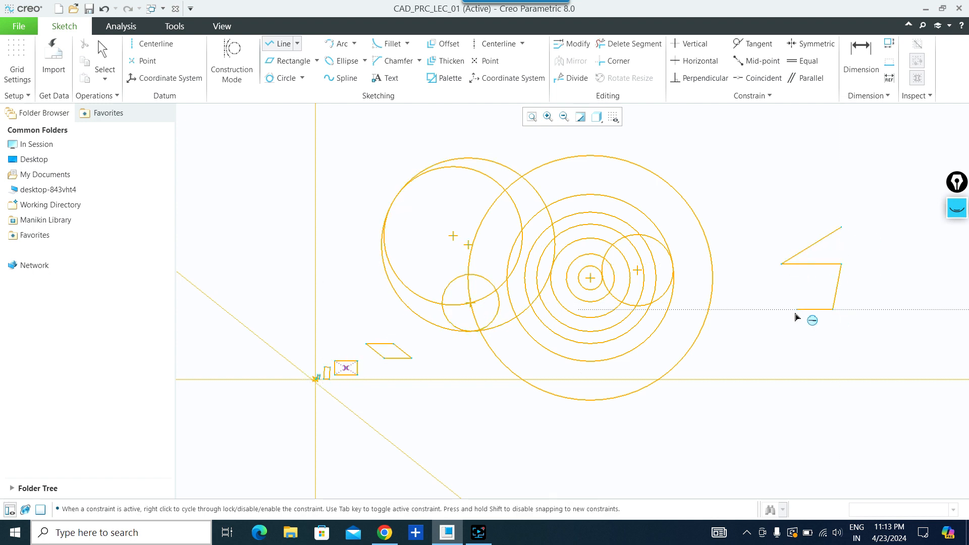
pyautogui.click(776, 317)
pyautogui.click(833, 363)
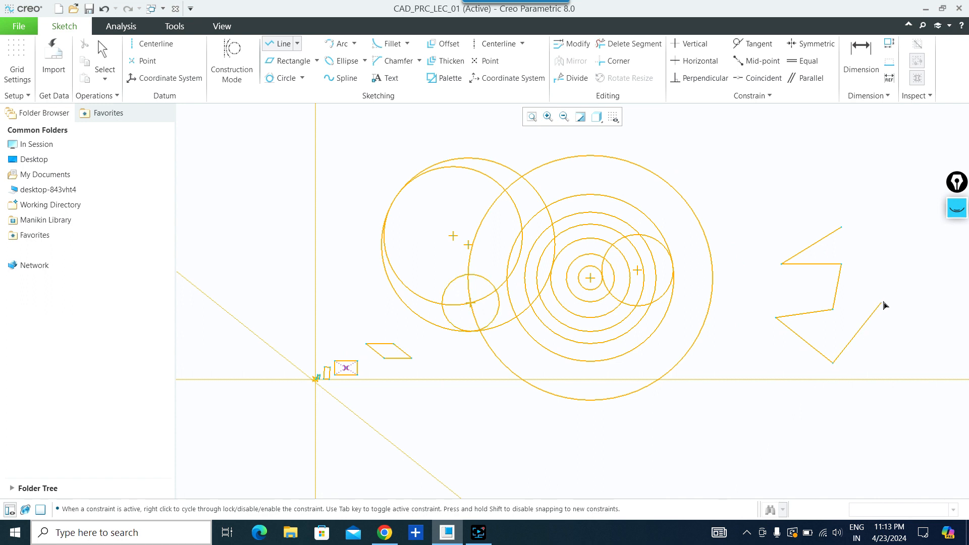
pyautogui.click(881, 303)
pyautogui.click(881, 198)
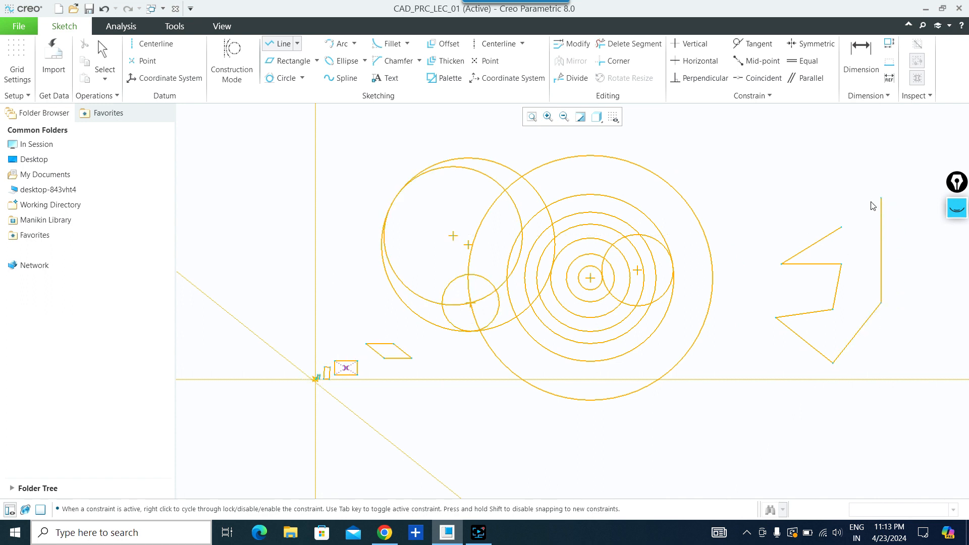
pyautogui.click(842, 228)
pyautogui.middleClick(842, 229)
pyautogui.scroll(4, 779, 185)
pyautogui.scroll(-3, 768, 180)
pyautogui.moveTo(792, 170)
pyautogui.keyDown('shift'); pyautogui.mouseDown(button='middle')
pyautogui.moveTo(695, 277)
pyautogui.moveTo(671, 271)
pyautogui.mouseUp(button='middle'); pyautogui.keyUp('shift')
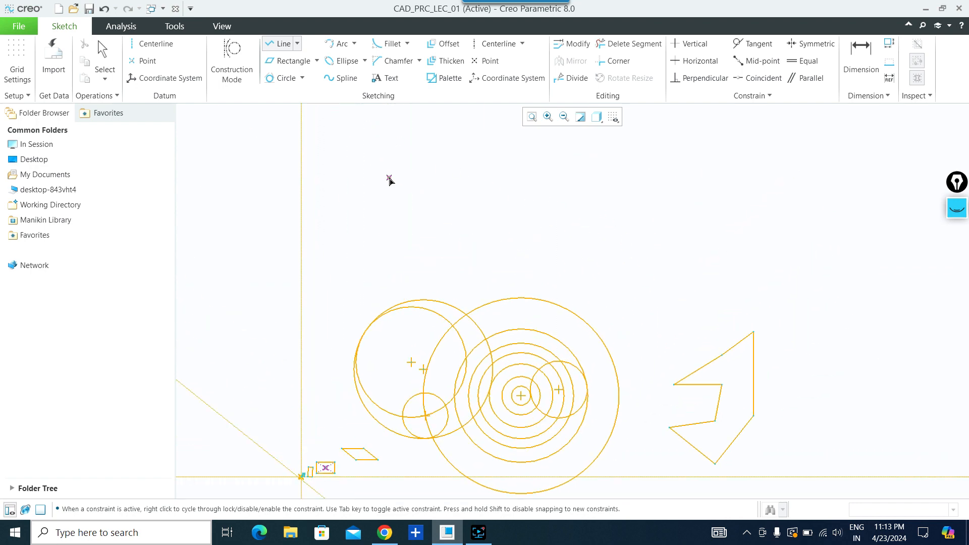
pyautogui.middleClick(389, 182)
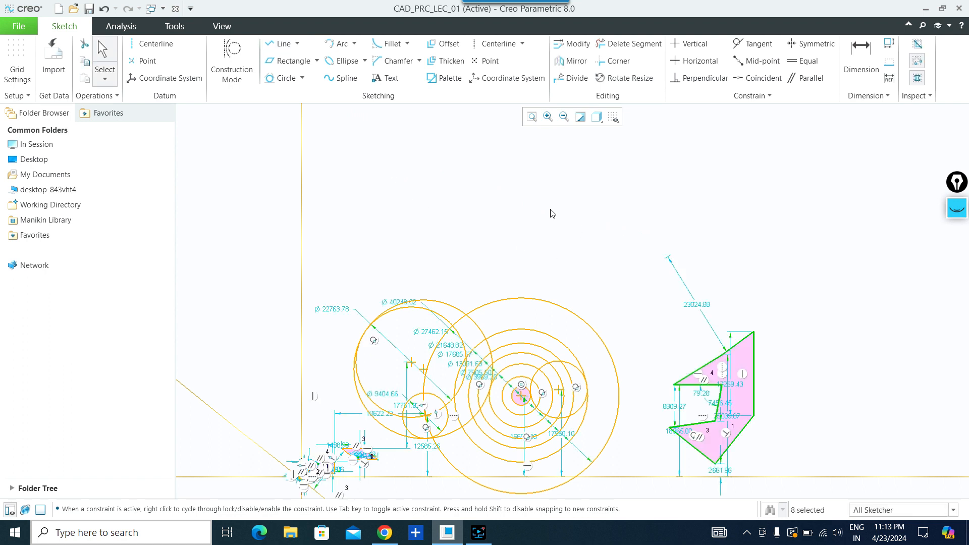
# Step: Draw a single horizontal line about 79486 long in the empty area above the circles
pyautogui.moveTo(525, 197); pyautogui.dragTo(520, 279, button='middle')
pyautogui.click(474, 207)
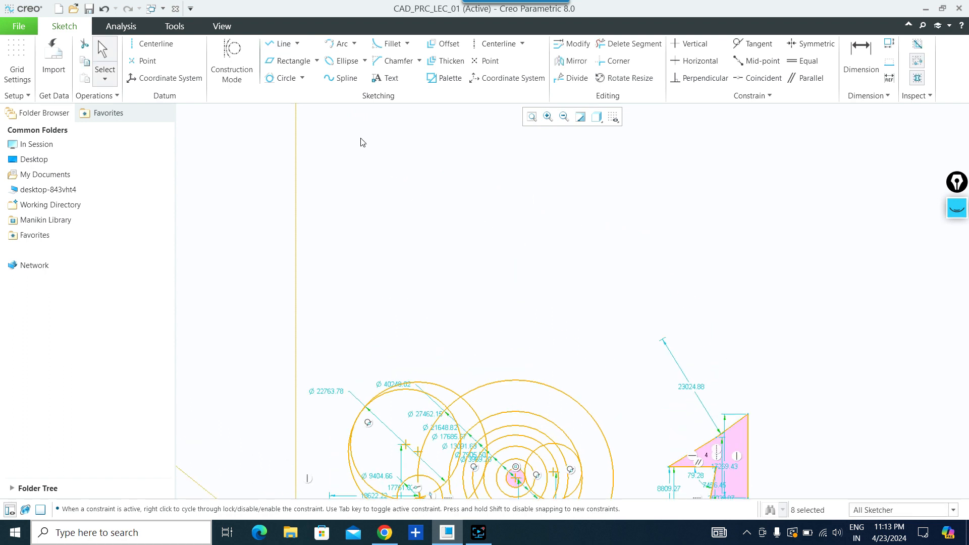
pyautogui.click(281, 44)
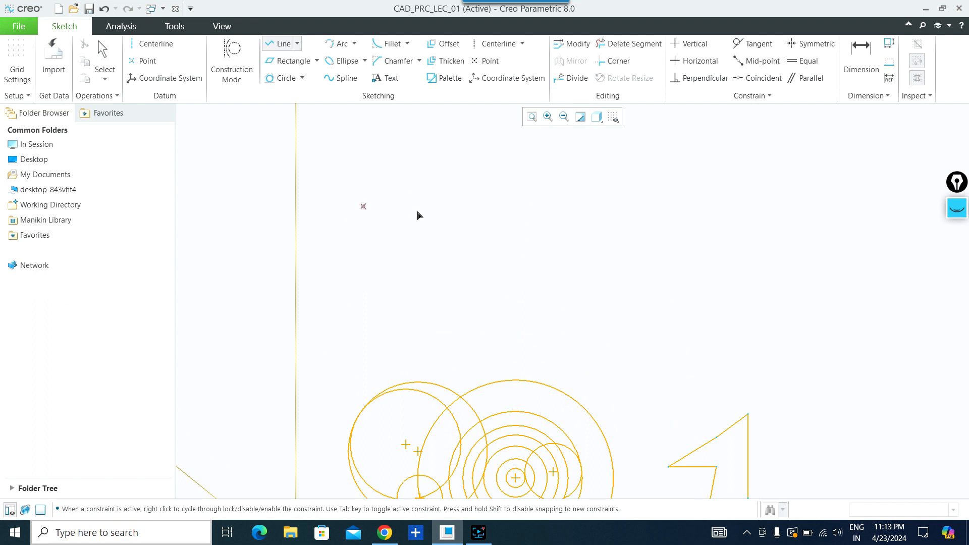
pyautogui.click(751, 206)
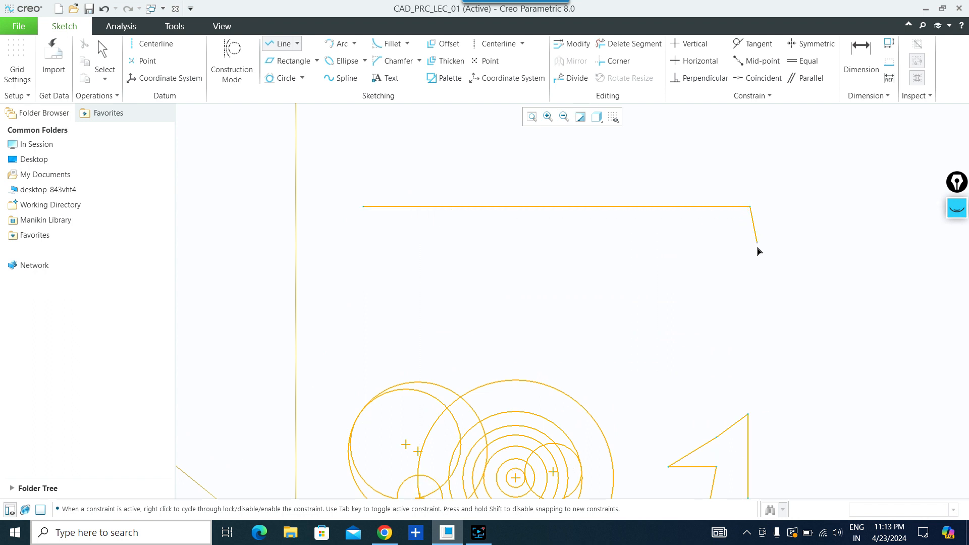
pyautogui.middleClick(785, 238)
# Step: Draw an L-shaped line chain below the long line, about 29885 horizontally and 9235 up to its left endpoint, and end the command
pyautogui.click(509, 251)
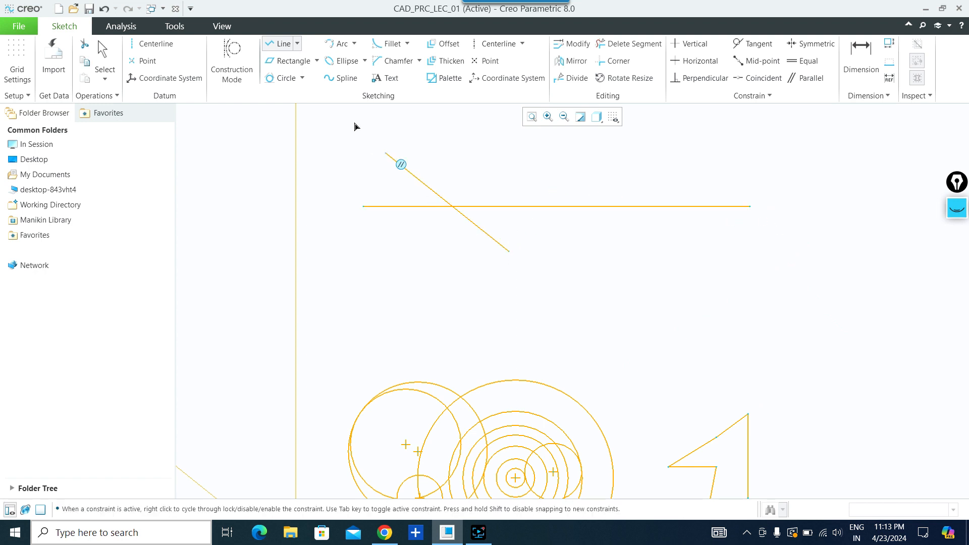
pyautogui.middleClick(394, 260)
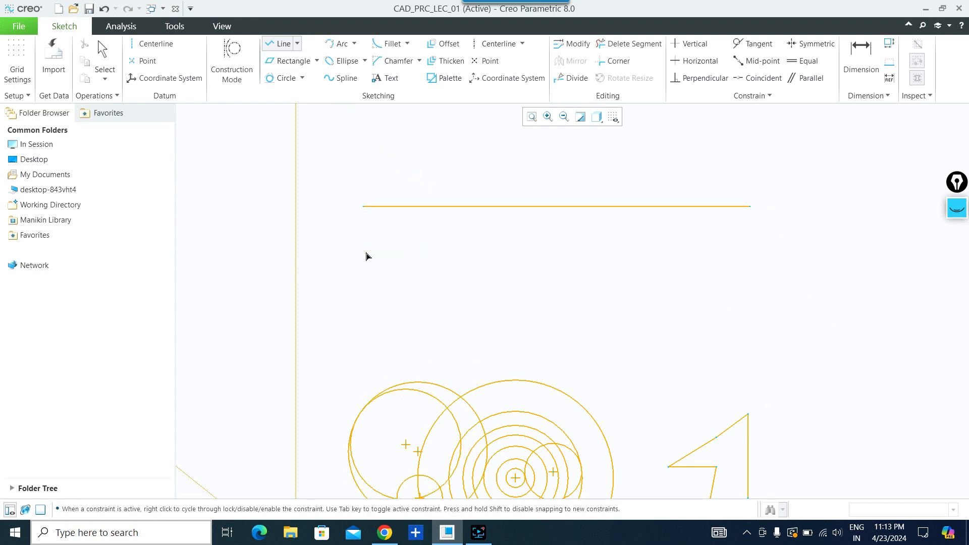
pyautogui.click(363, 251)
pyautogui.click(364, 207)
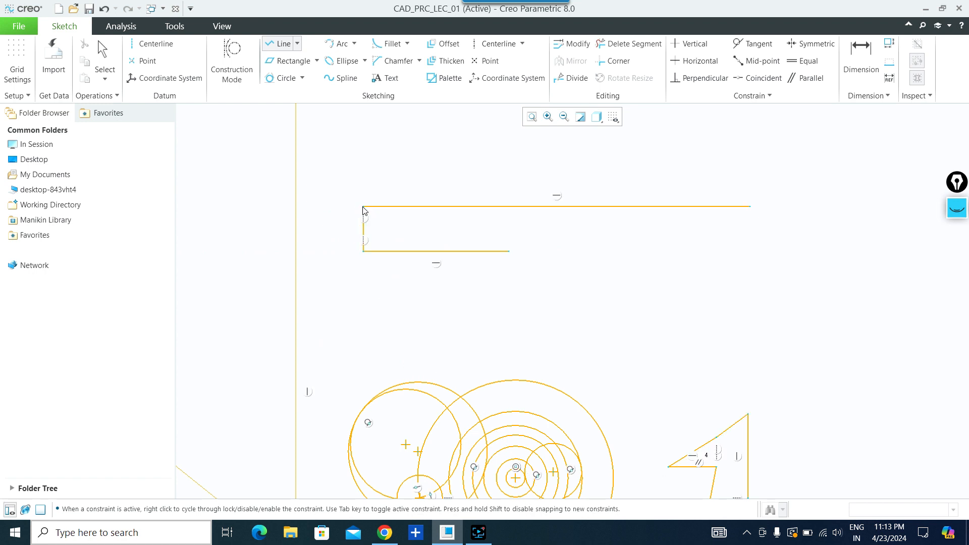
pyautogui.middleClick(364, 211)
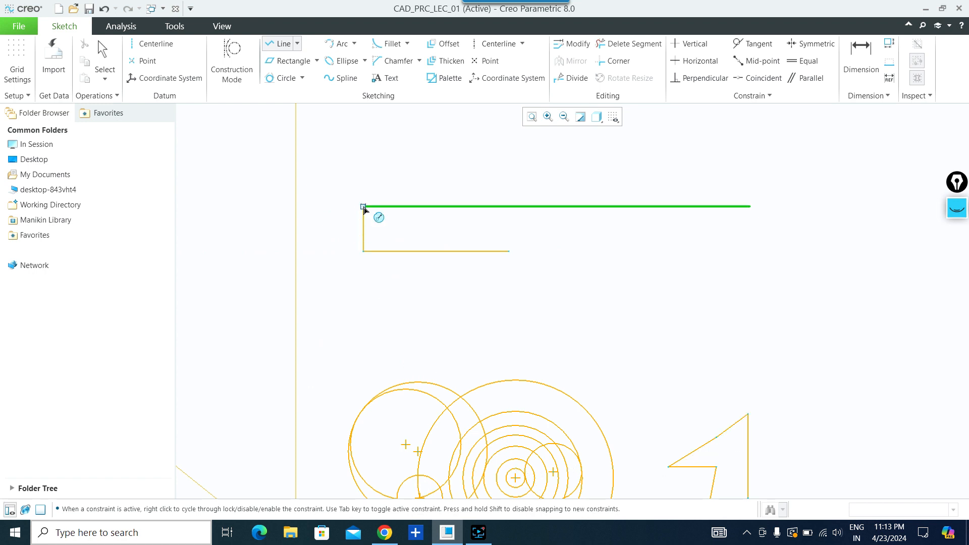
pyautogui.scroll(-2, 580, 270)
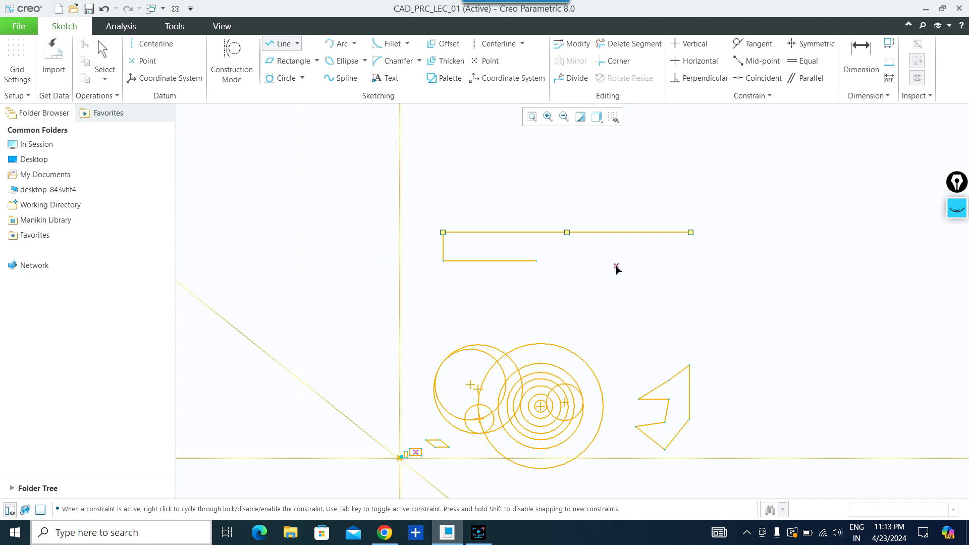
pyautogui.middleClick(599, 277)
pyautogui.scroll(-2, 716, 287)
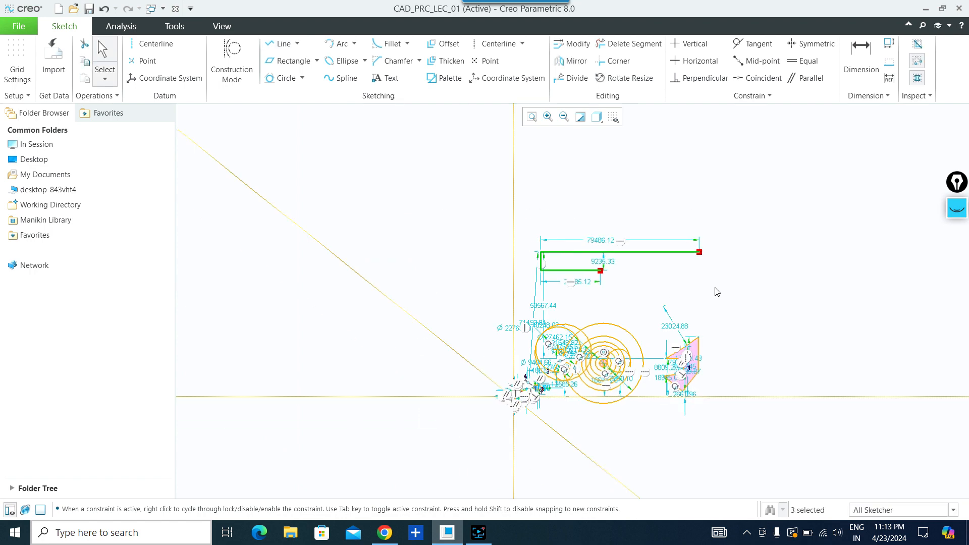
pyautogui.scroll(2, 738, 303)
pyautogui.click(750, 301)
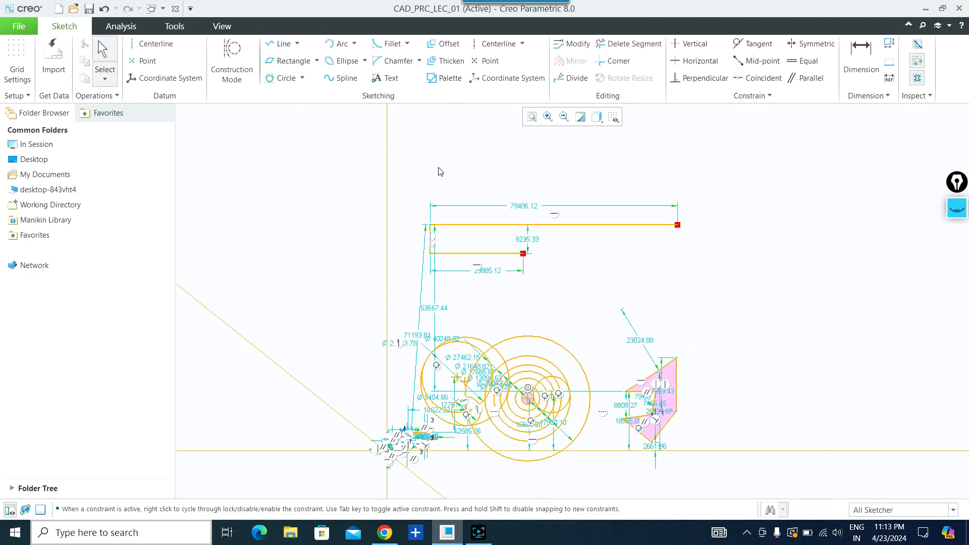
# Step: Draw a tangent line across the tops of the large 3-tangent circle and the outermost 40248 concentric circle
pyautogui.click(297, 44)
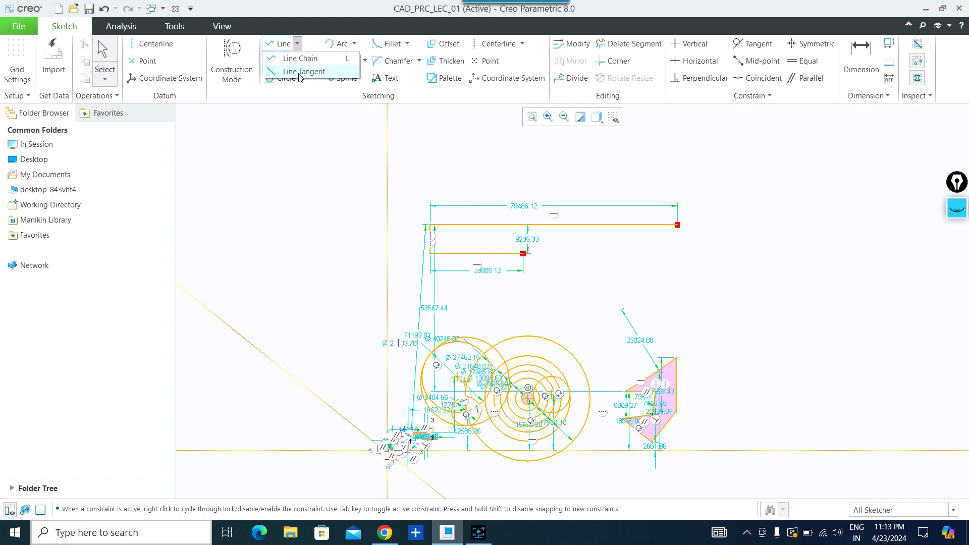
pyautogui.click(305, 72)
pyautogui.scroll(4, 580, 383)
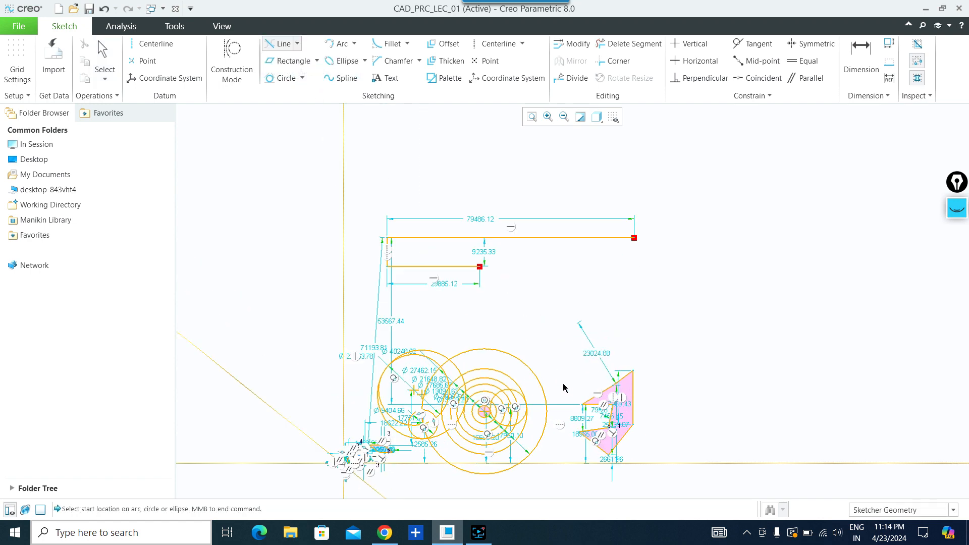
pyautogui.scroll(-3, 414, 316)
pyautogui.scroll(3, 328, 298)
pyautogui.scroll(-3, 325, 296)
pyautogui.scroll(4, 293, 285)
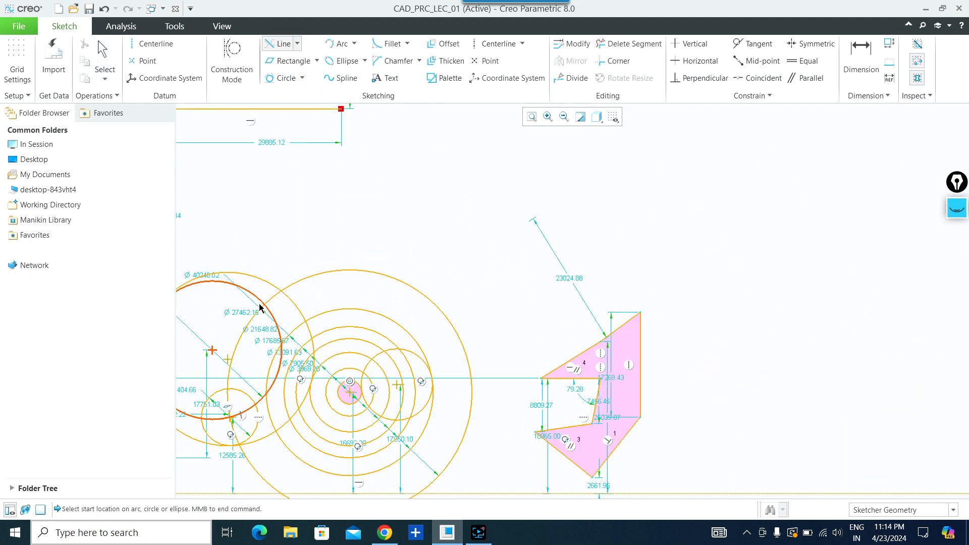
pyautogui.scroll(-4, 257, 308)
pyautogui.scroll(3, 252, 311)
pyautogui.moveTo(251, 307); pyautogui.dragTo(423, 300, button='middle')
pyautogui.scroll(2, 405, 285)
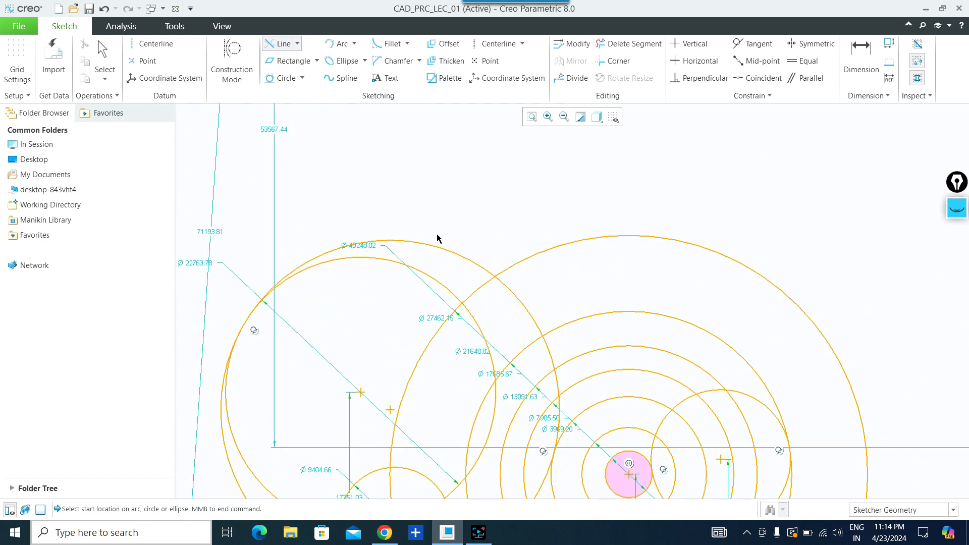
pyautogui.click(402, 245)
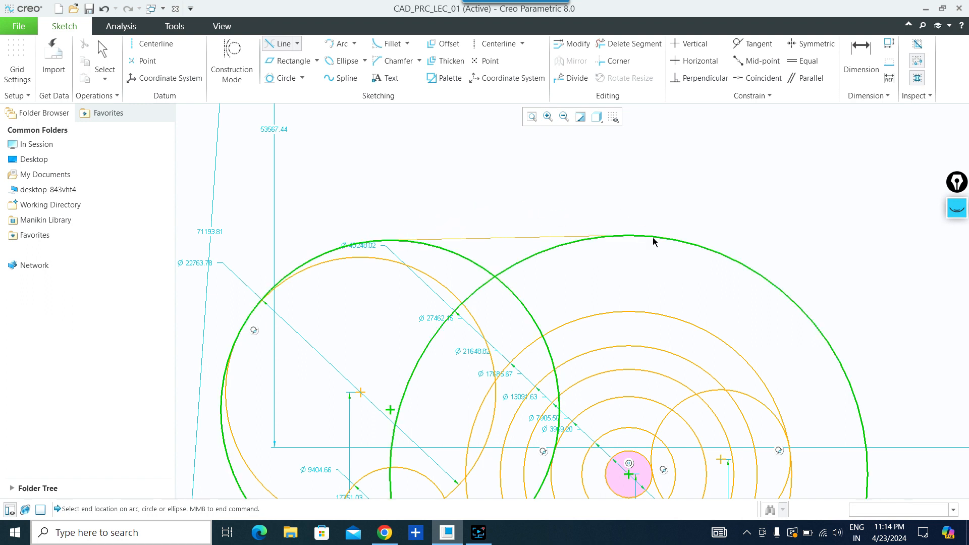
pyautogui.click(581, 229)
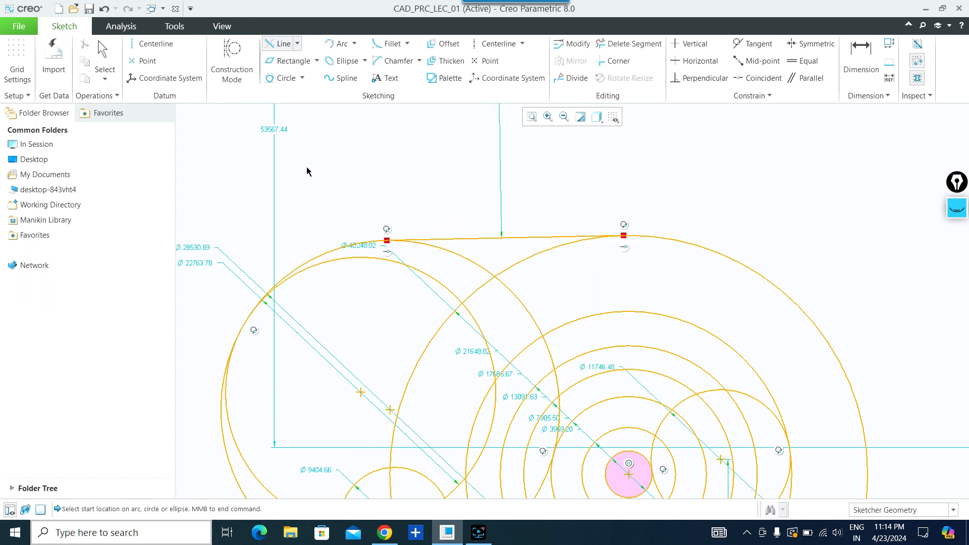
pyautogui.middleClick(353, 165)
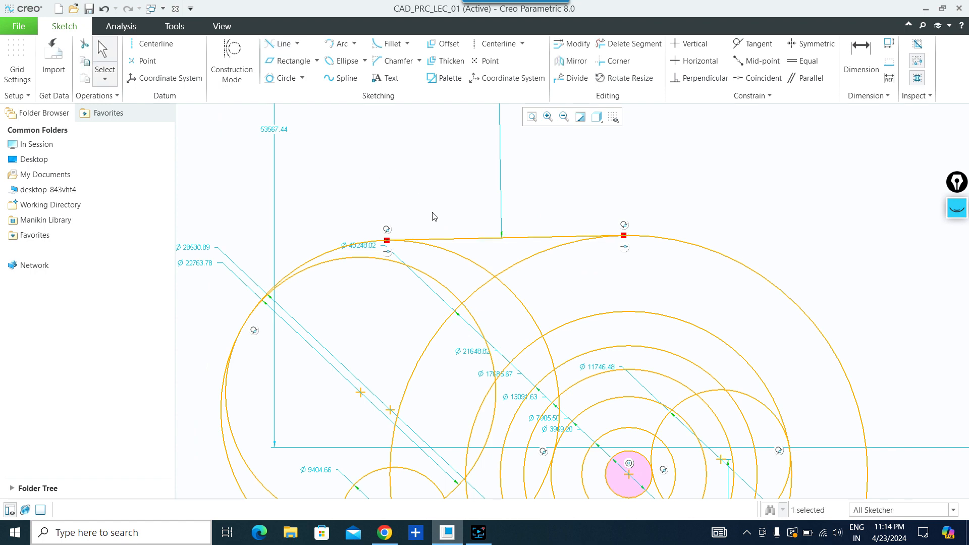
# Step: Draw a second tangent line along the lower sides of the large 3-tangent circle and the outermost concentric circle
pyautogui.scroll(2, 515, 245)
pyautogui.scroll(2, 400, 249)
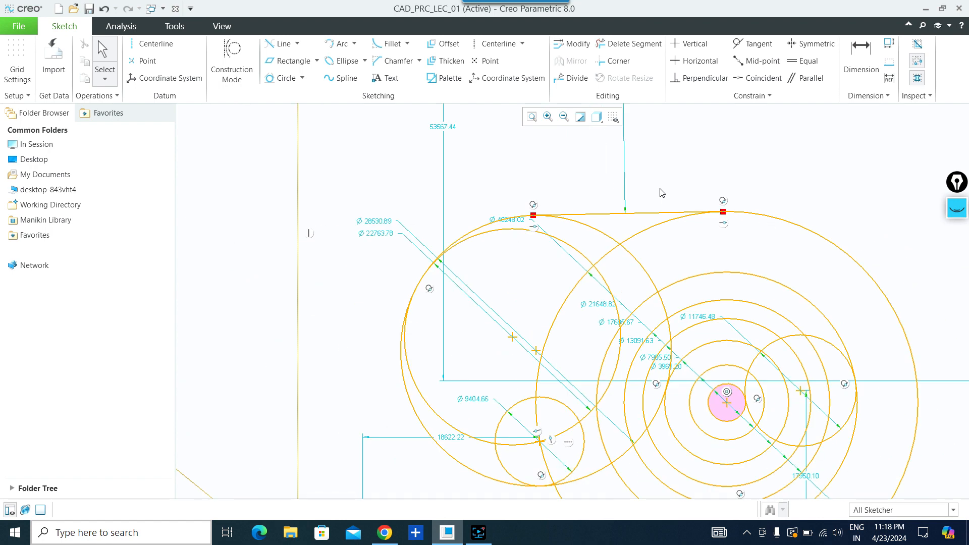
pyautogui.scroll(4, 662, 191)
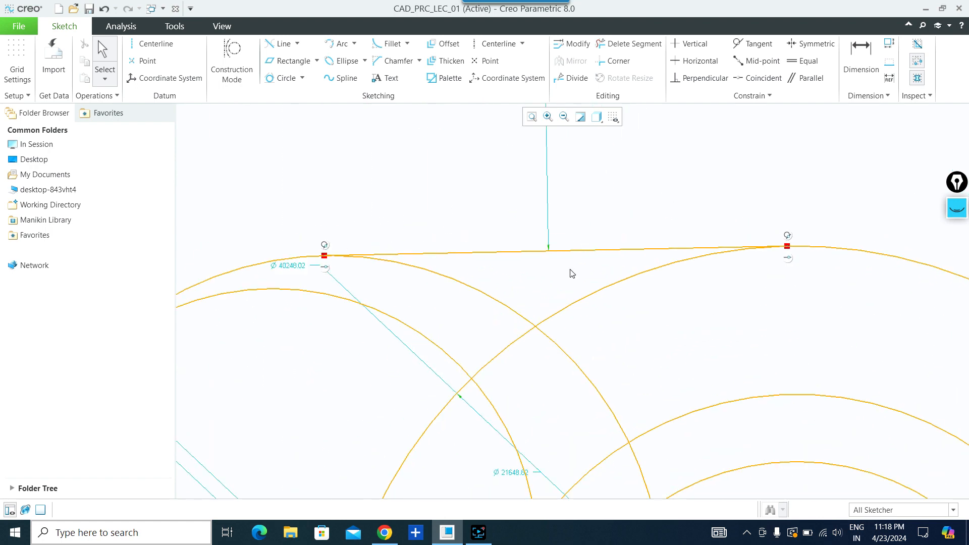
pyautogui.scroll(-6, 571, 273)
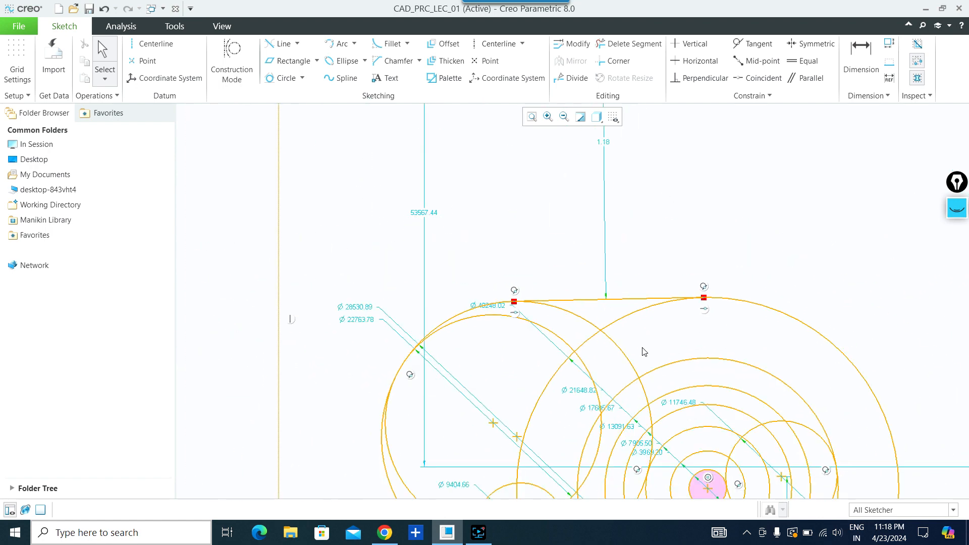
pyautogui.click(296, 44)
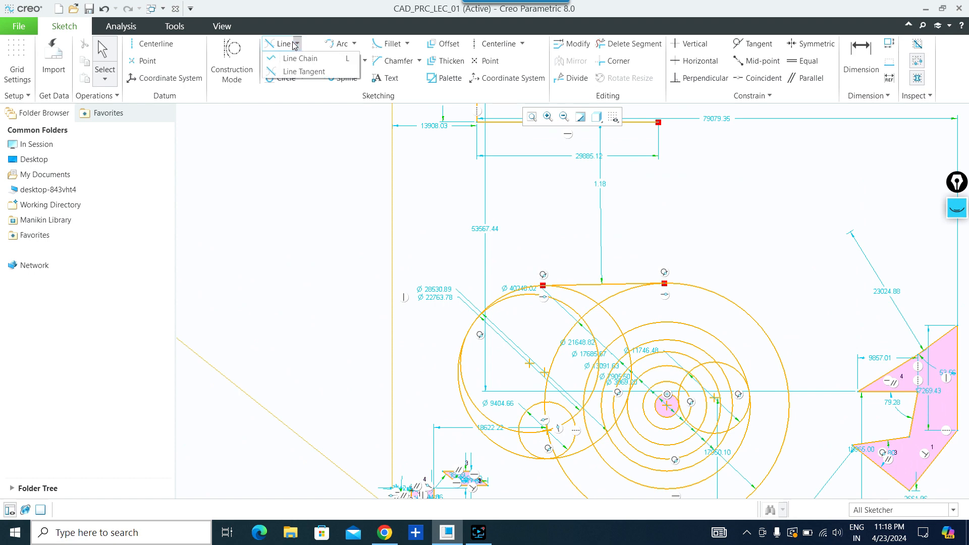
pyautogui.click(302, 72)
pyautogui.scroll(2, 624, 426)
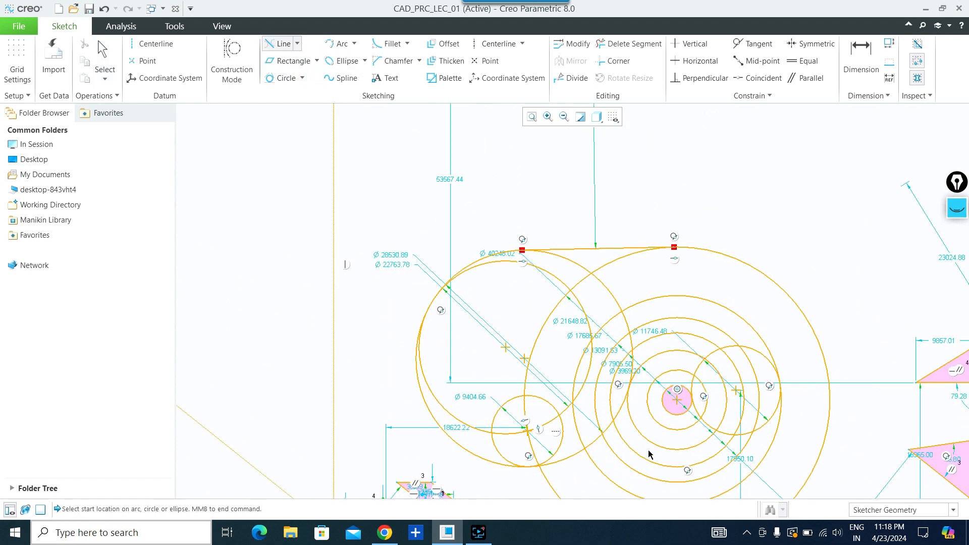
pyautogui.scroll(-3, 648, 451)
pyautogui.scroll(1, 642, 475)
pyautogui.keyDown('shift'); pyautogui.moveTo(641, 475); pyautogui.dragTo(585, 311, button='middle'); pyautogui.keyUp('shift')
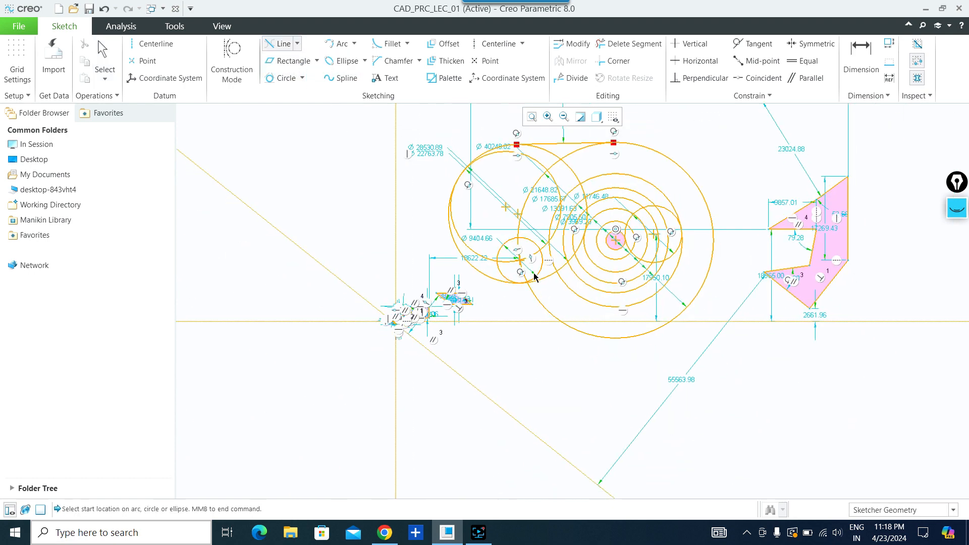
pyautogui.scroll(3, 534, 277)
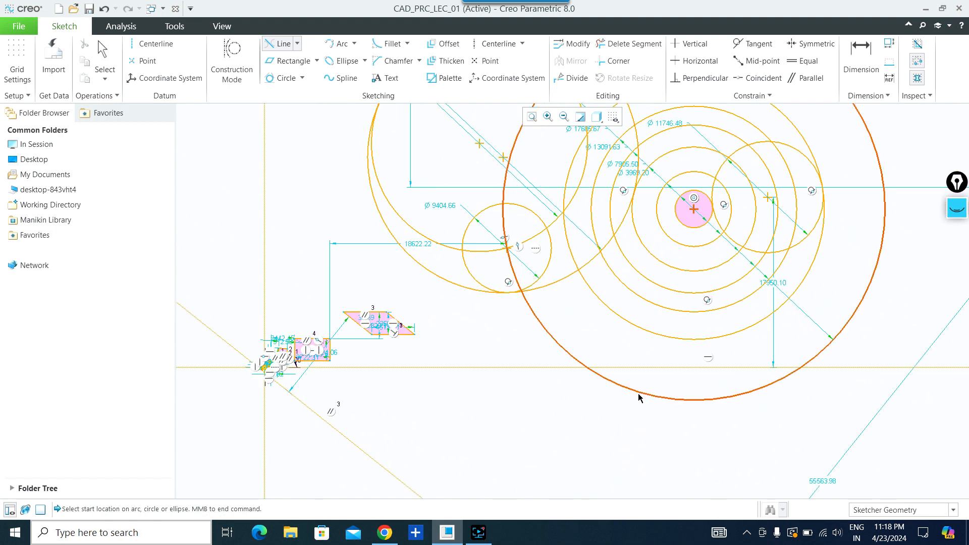
pyautogui.click(407, 255)
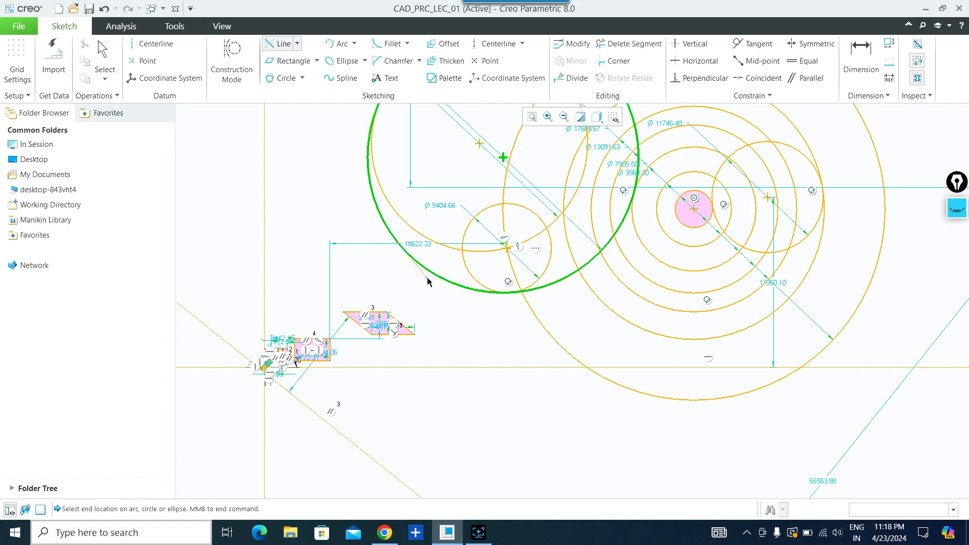
pyautogui.click(644, 396)
pyautogui.middleClick(644, 398)
pyautogui.scroll(1, 644, 397)
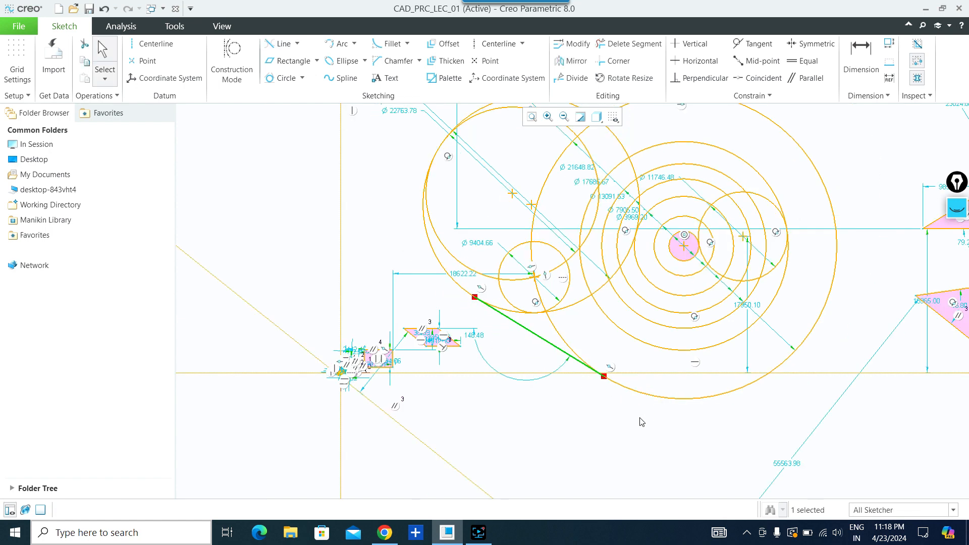
pyautogui.scroll(-4, 590, 369)
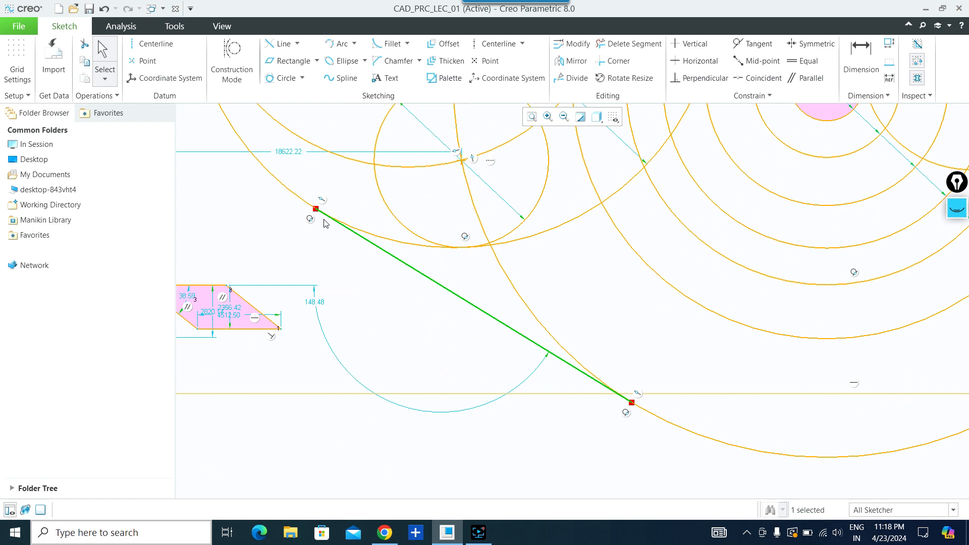
# Step: Bring up the screen annotation tools, clear all the old pink pen marks and set the pen colour to blue
pyautogui.scroll(3, 530, 283)
pyautogui.click(957, 214)
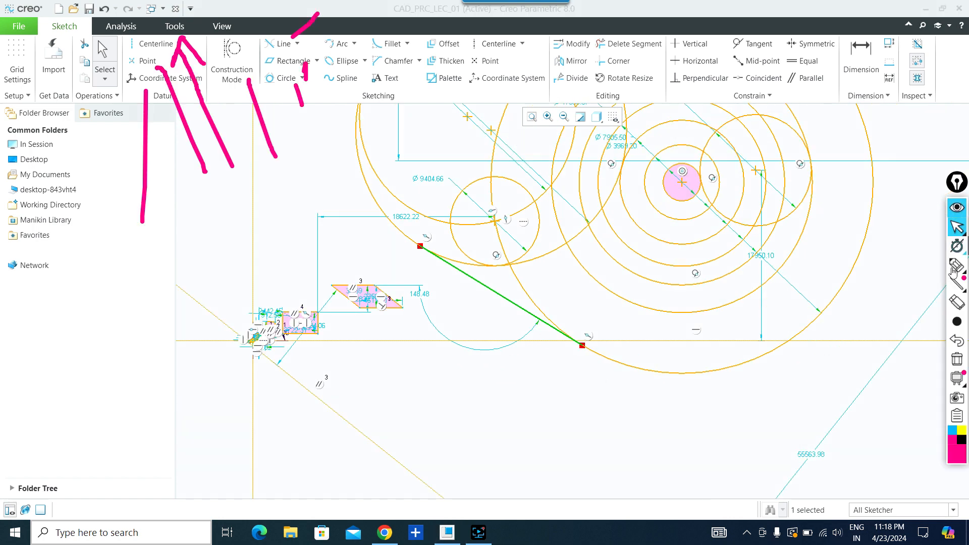
pyautogui.click(957, 359)
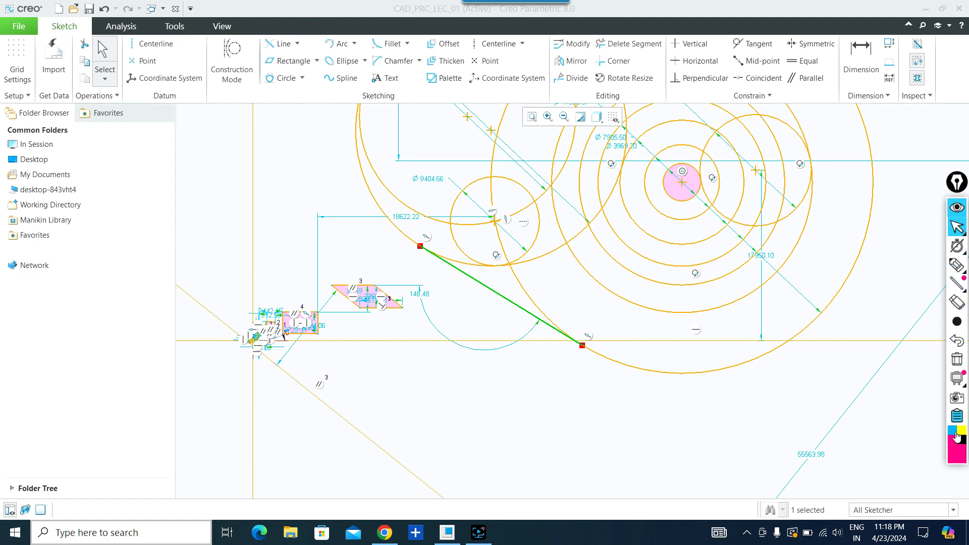
pyautogui.click(962, 431)
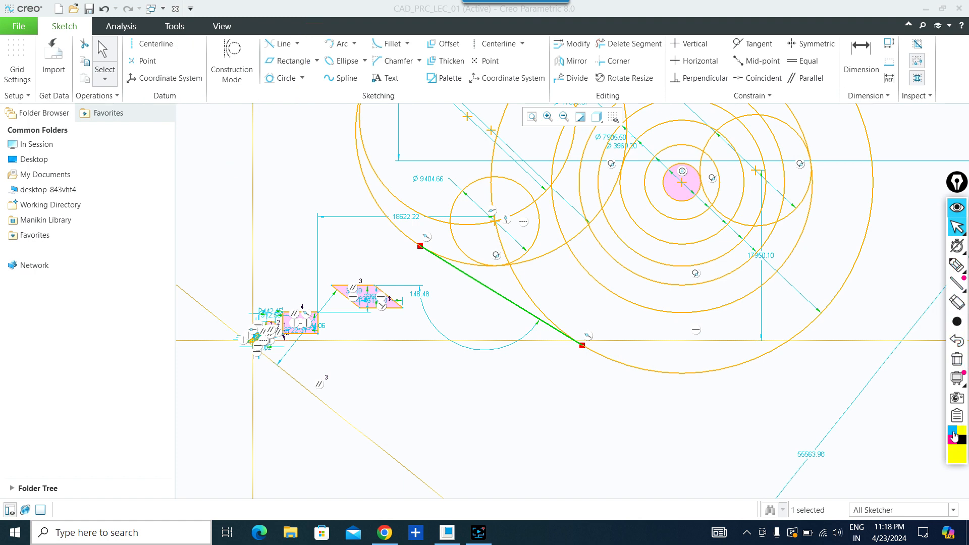
pyautogui.click(952, 430)
# Step: Circle the whole sketch geometry in blue pen, and circle the group of Arc, Ellipse, Spline, Fillet, Chamfer and Text commands
pyautogui.scroll(6, 801, 382)
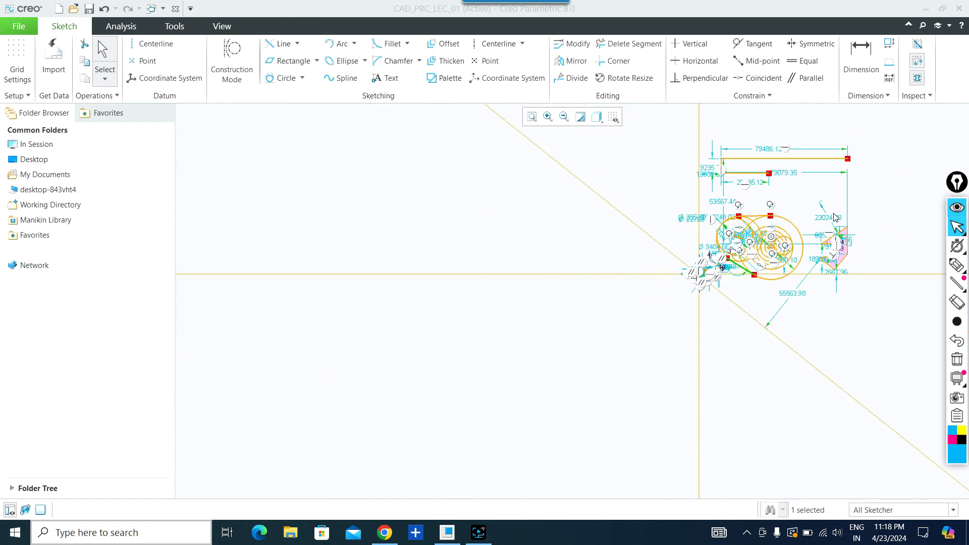
pyautogui.scroll(-4, 882, 166)
pyautogui.scroll(1, 789, 303)
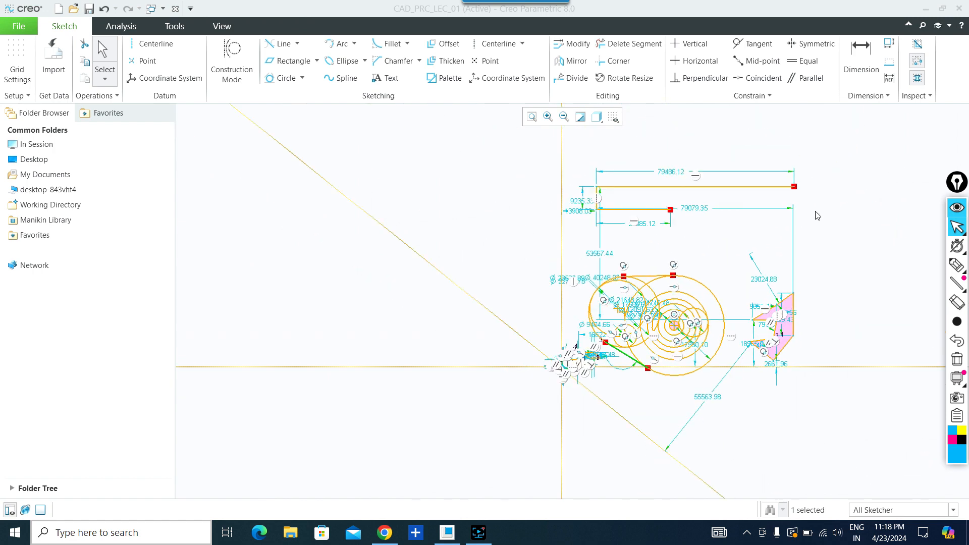
pyautogui.moveTo(825, 154); pyautogui.dragTo(572, 178)
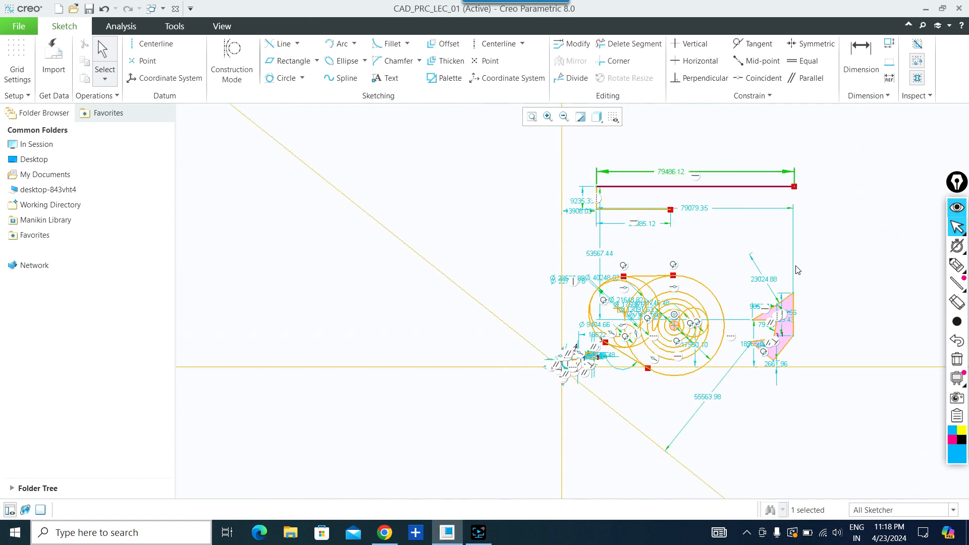
pyautogui.click(957, 265)
pyautogui.moveTo(846, 151)
pyautogui.mouseDown()
pyautogui.moveTo(716, 149)
pyautogui.moveTo(443, 288)
pyautogui.moveTo(681, 485)
pyautogui.moveTo(862, 194)
pyautogui.moveTo(803, 146)
pyautogui.mouseUp()
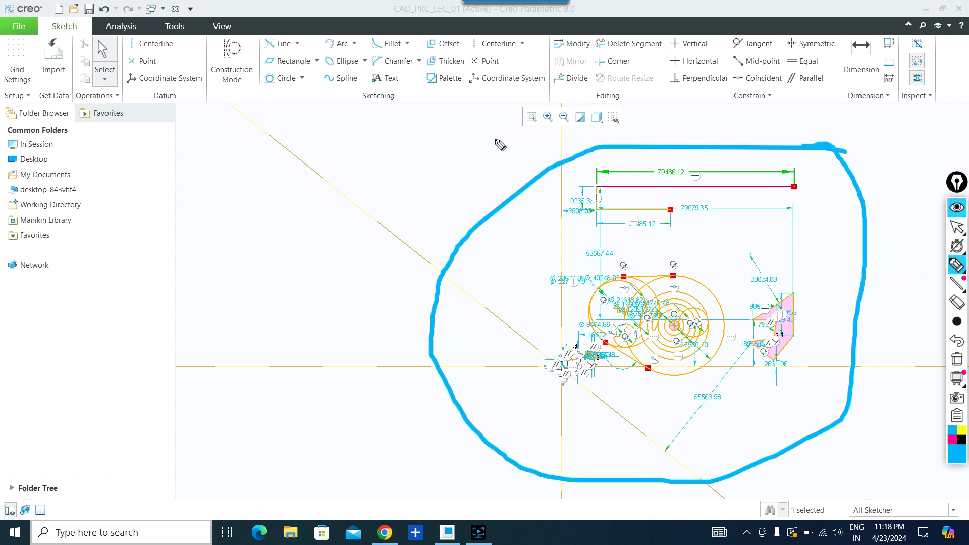
pyautogui.moveTo(312, 26)
pyautogui.mouseDown()
pyautogui.moveTo(312, 55)
pyautogui.moveTo(396, 120)
pyautogui.moveTo(427, 63)
pyautogui.moveTo(381, 28)
pyautogui.moveTo(315, 28)
pyautogui.mouseUp()
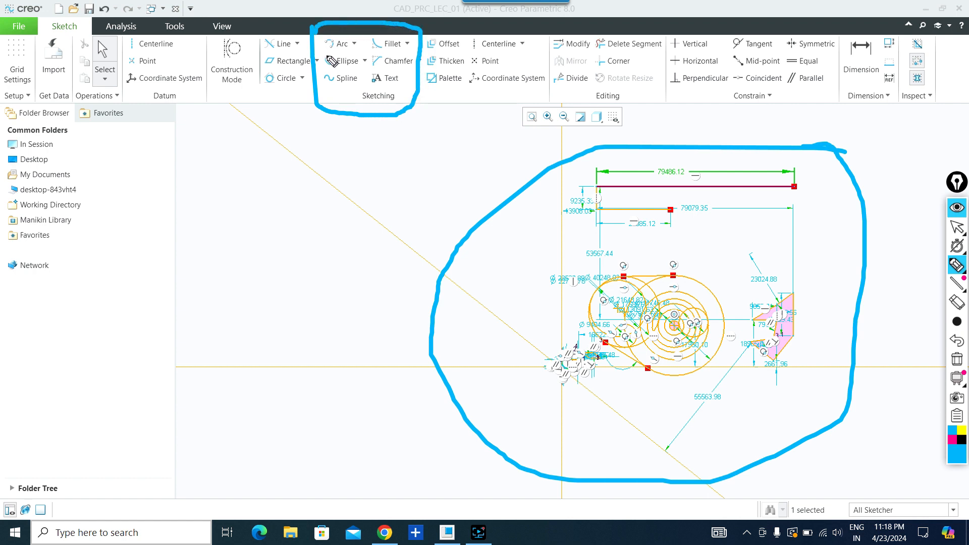